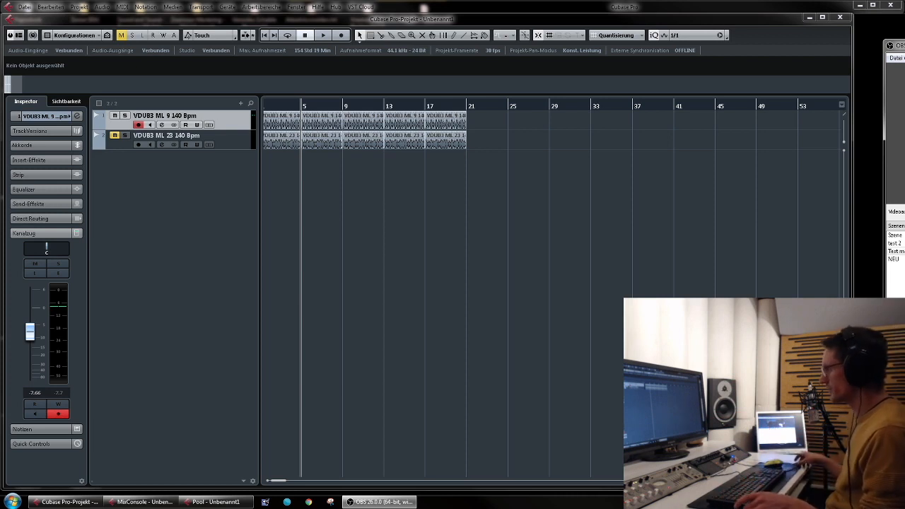
Play the arrangement from the beginning.
{"action": "left_click", "coordinate": [461, 196]}
{"action": "key", "text": "Home"}
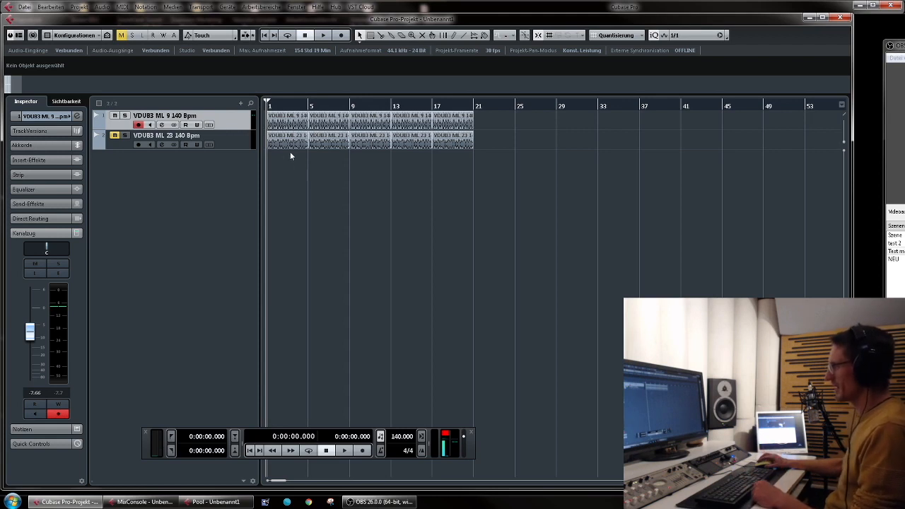
{"action": "key", "text": "space"}
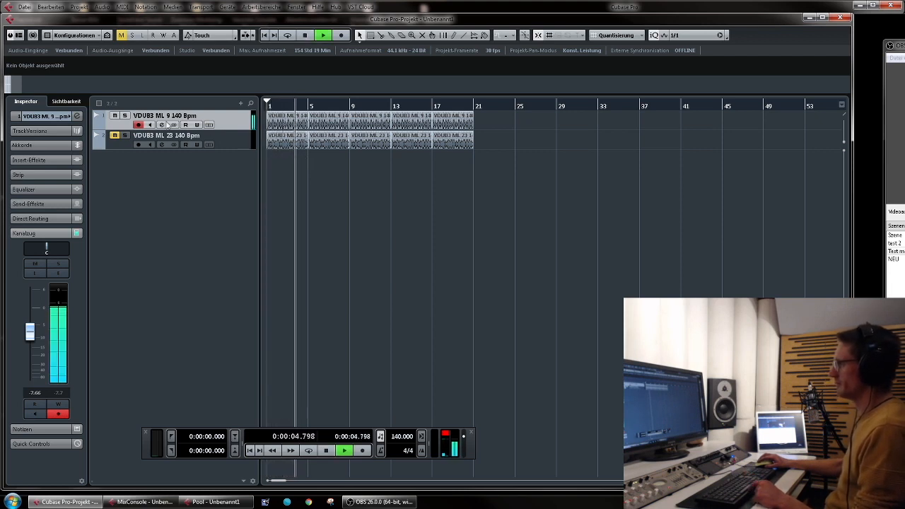
Solo the VDUB3 ML 23 loop track, lower its level to -5.71 dB, and release the solo.
{"action": "left_click", "coordinate": [125, 135]}
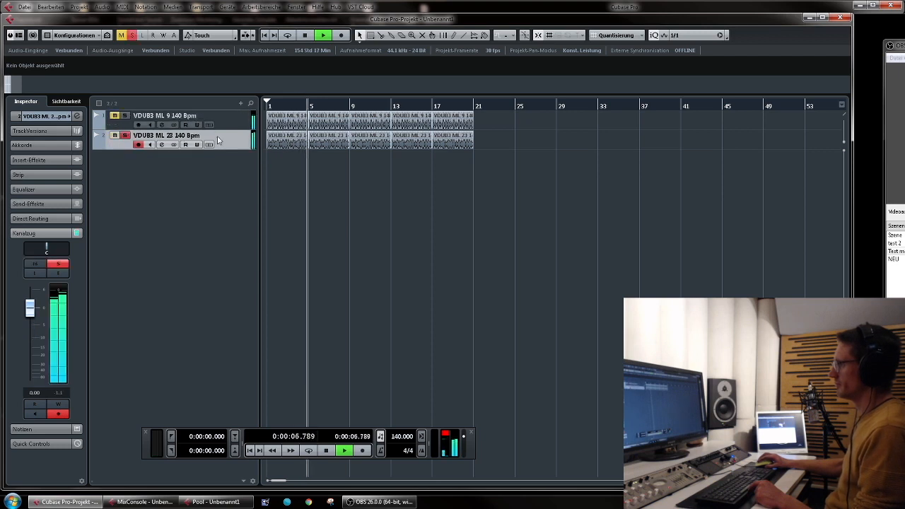
{"action": "left_click_drag", "start_coordinate": [30, 317], "coordinate": [30, 336]}
{"action": "key", "text": "space"}
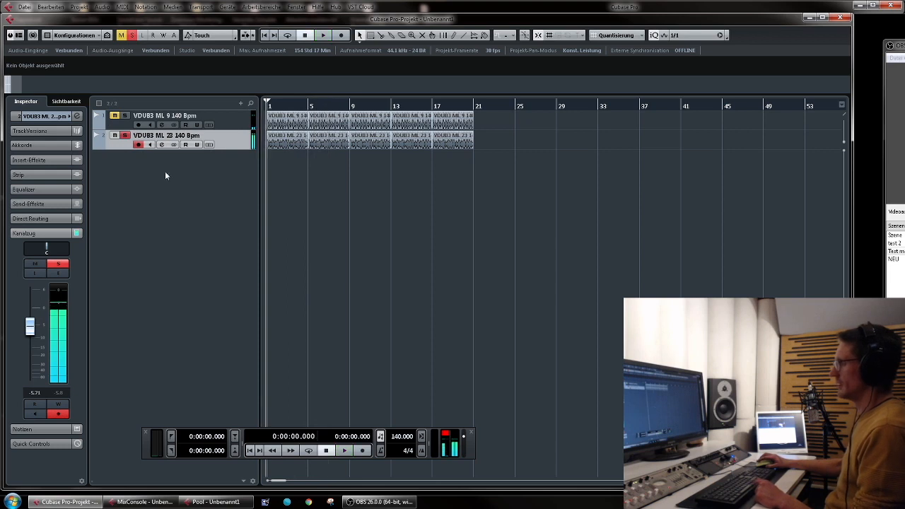
{"action": "left_click", "coordinate": [125, 136]}
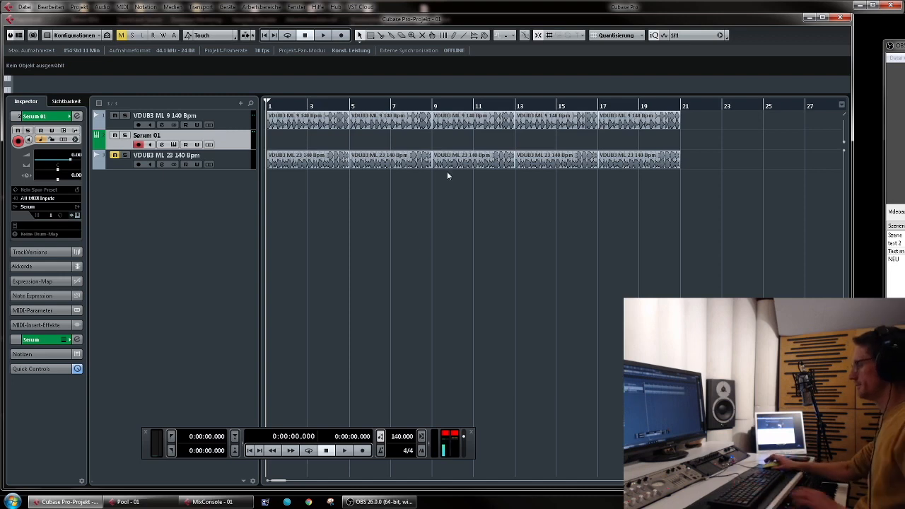
Open the instrument of the Serum 01 track and look through Serum's own Bass presets.
{"action": "left_click", "coordinate": [76, 214]}
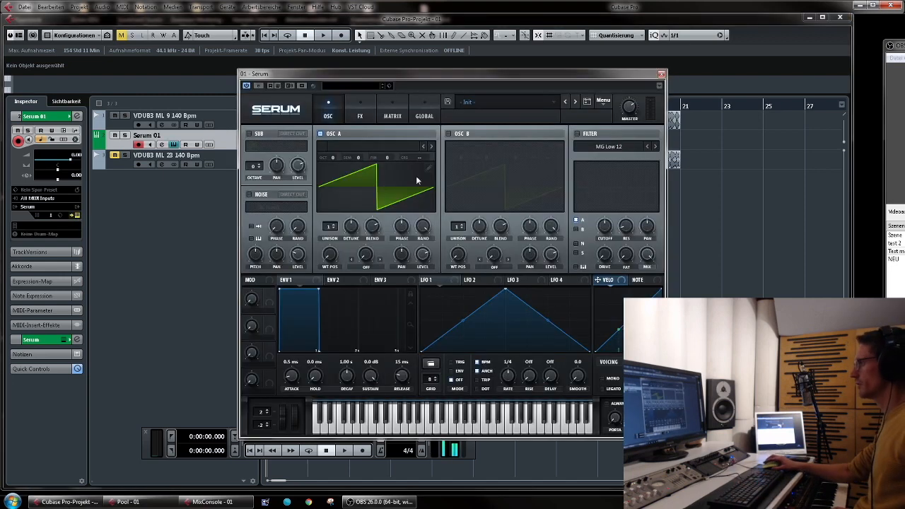
{"action": "left_click_drag", "start_coordinate": [489, 80], "coordinate": [438, 84]}
{"action": "left_click", "coordinate": [438, 85]}
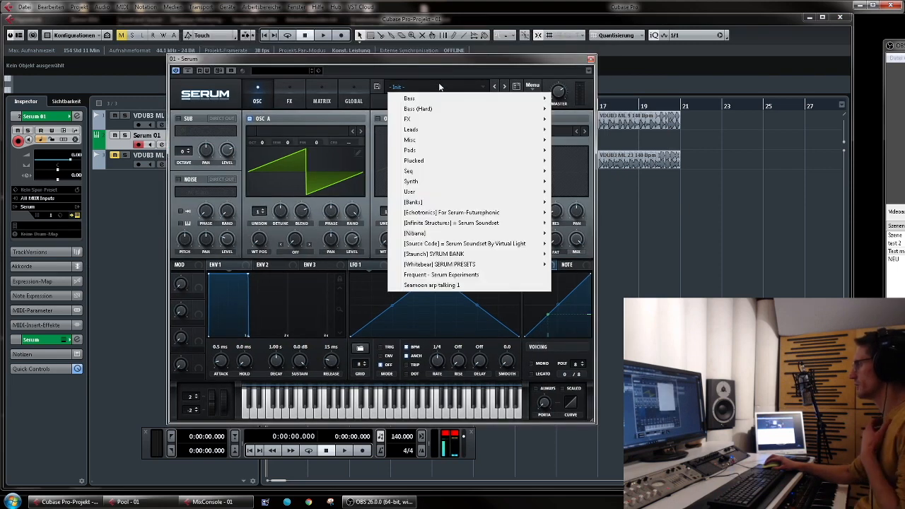
{"action": "mouse_move", "coordinate": [437, 99]}
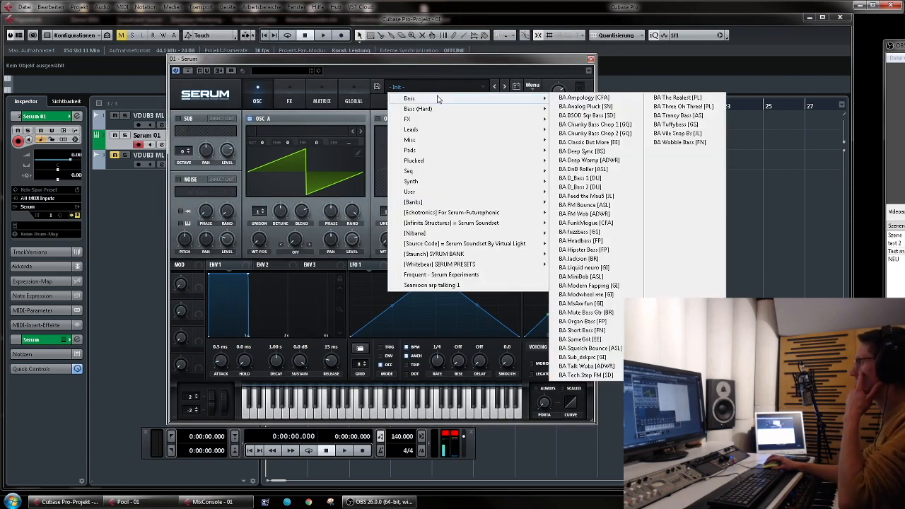
{"action": "left_click", "coordinate": [428, 62]}
Load the saved Bass Sweep preset into the Serum instrument.
{"action": "left_click", "coordinate": [320, 71]}
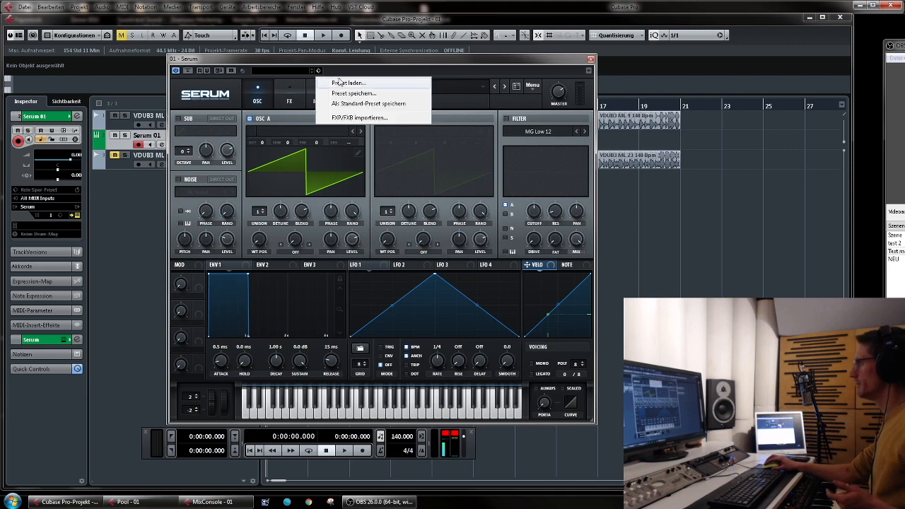
{"action": "left_click", "coordinate": [342, 82]}
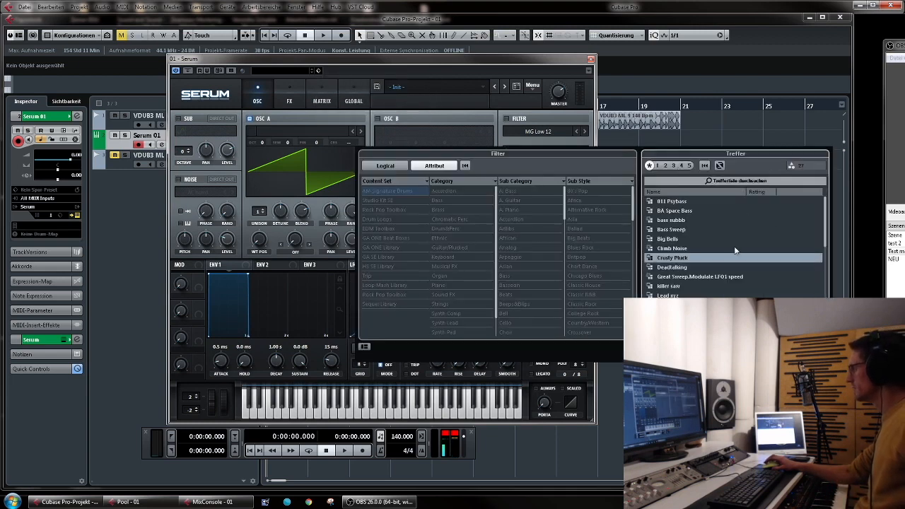
{"action": "scroll", "coordinate": [700, 221], "scroll_direction": "down", "scroll_amount": 1}
{"action": "scroll", "coordinate": [701, 226], "scroll_direction": "up", "scroll_amount": 1}
{"action": "left_click", "coordinate": [702, 236]}
{"action": "scroll", "coordinate": [701, 236], "scroll_direction": "down", "scroll_amount": 1}
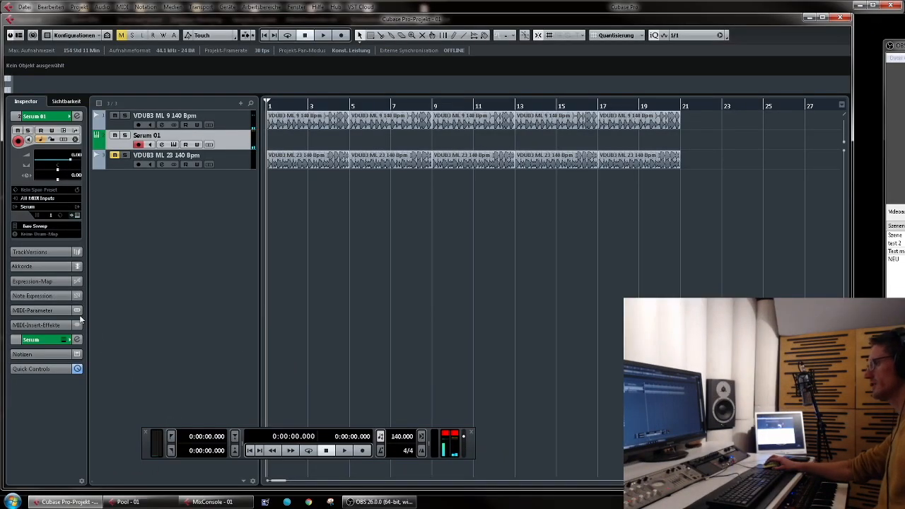
Reopen the Serum instrument to audition the loaded preset and close its window.
{"action": "left_click", "coordinate": [63, 340]}
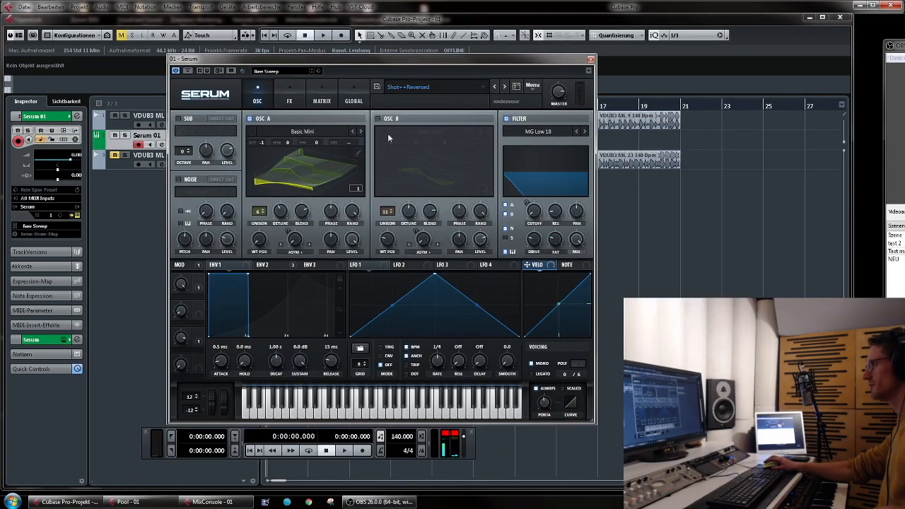
{"action": "left_click", "coordinate": [429, 89]}
{"action": "left_click", "coordinate": [439, 62]}
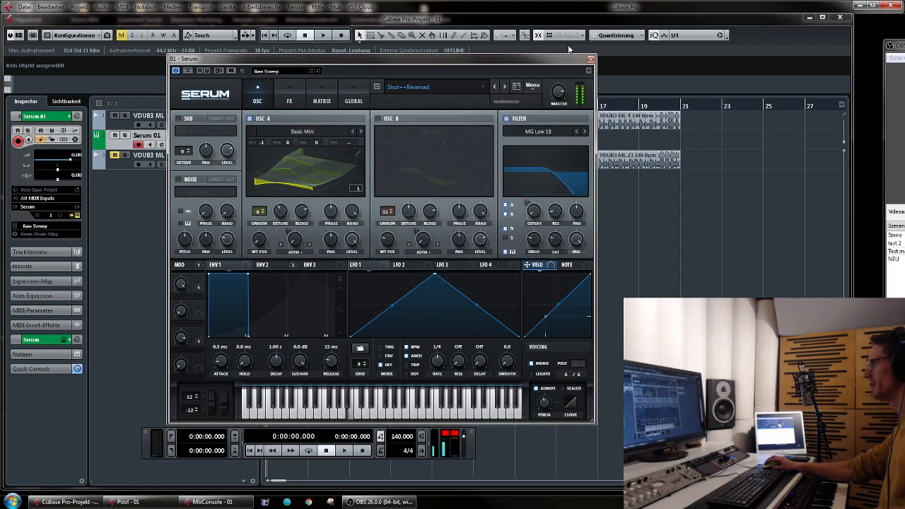
{"action": "left_click", "coordinate": [591, 59]}
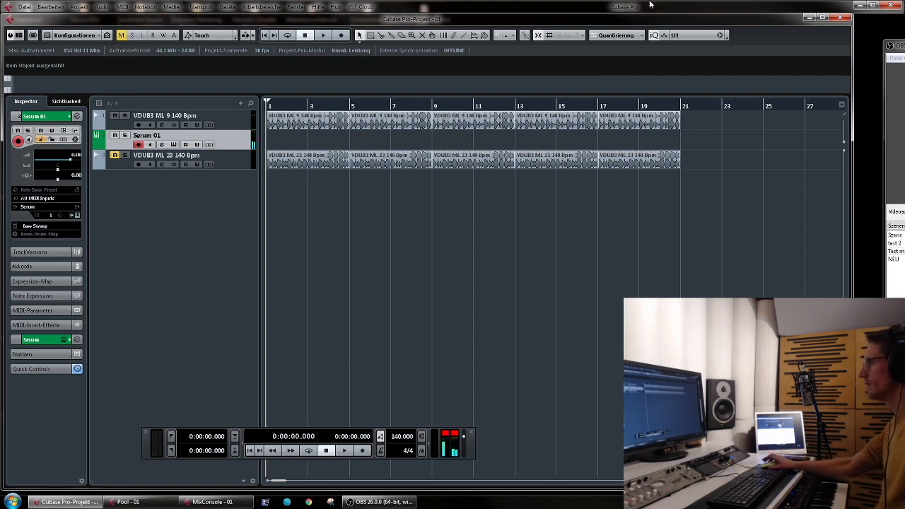
Record a MIDI bass line on the Serum 01 track from bar 1 over the drum loop.
{"action": "left_click", "coordinate": [342, 35]}
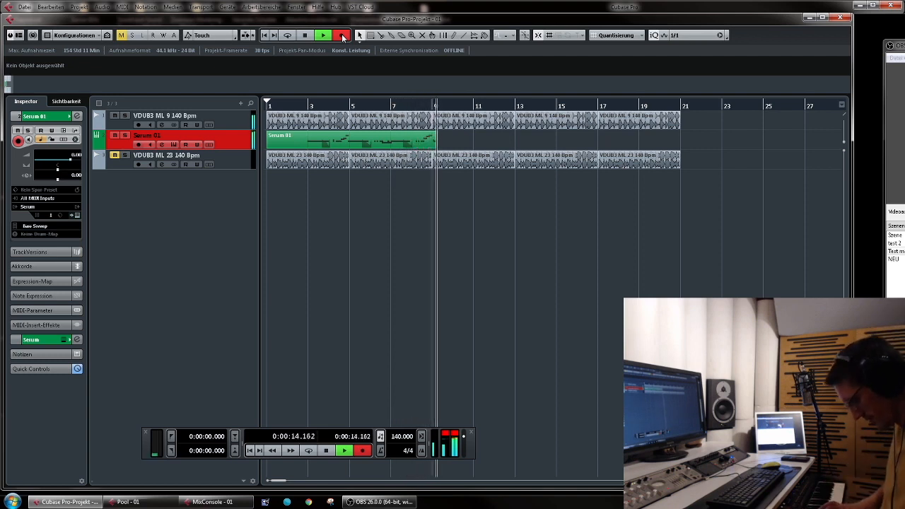
{"action": "key", "text": "space"}
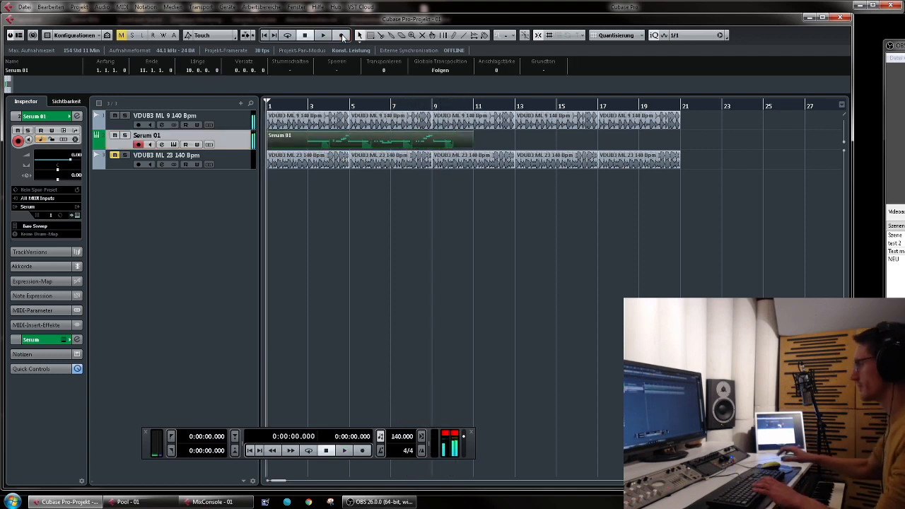
Trim the recorded Serum 01 part to start at bar 3 and loop playback from bar 3 to bar 11.
{"action": "left_click", "coordinate": [310, 106]}
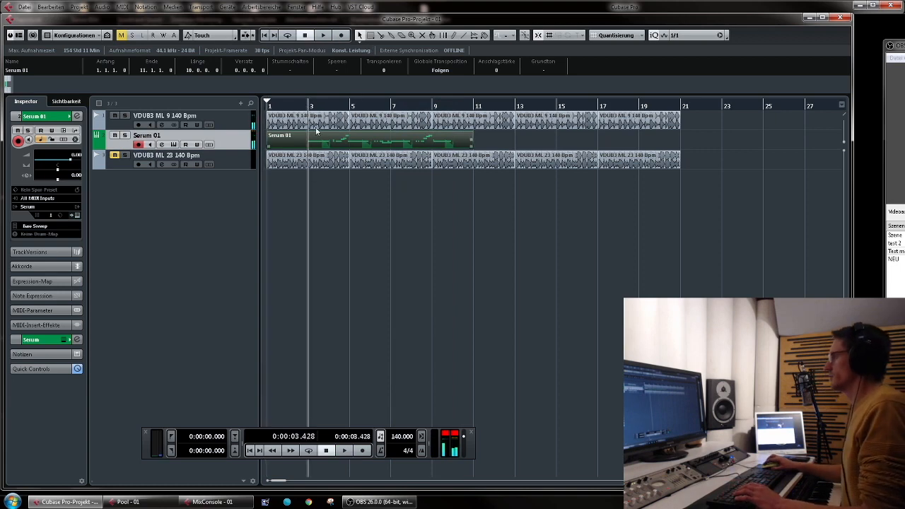
{"action": "left_click", "coordinate": [317, 144]}
{"action": "double_click", "coordinate": [329, 146]}
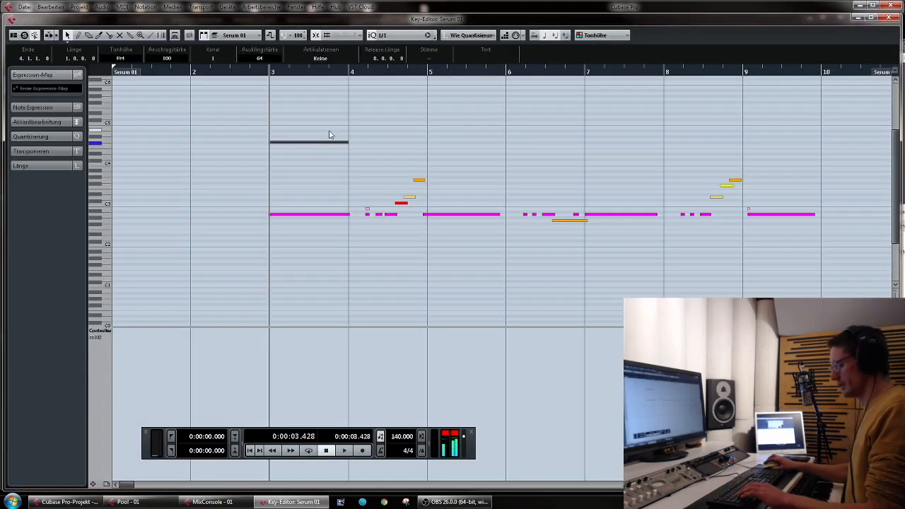
{"action": "key", "text": "alt+5"}
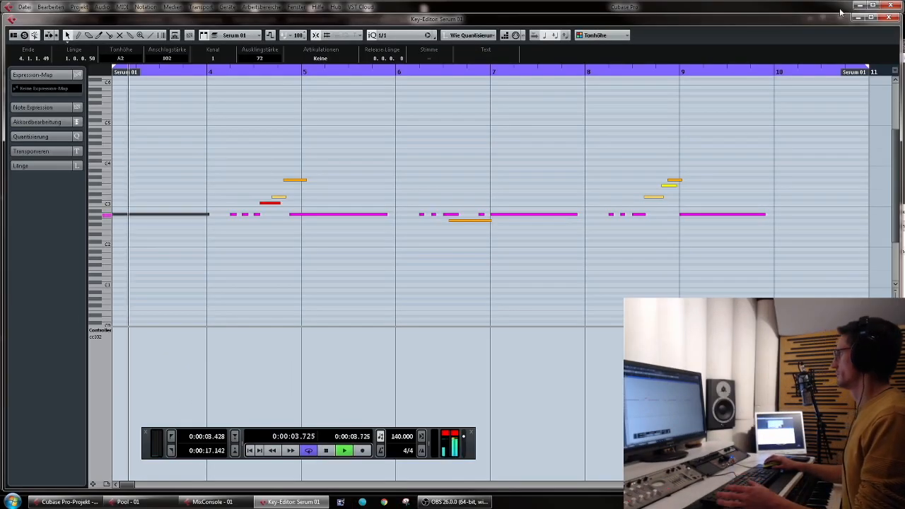
{"action": "left_click", "coordinate": [889, 18]}
{"action": "key", "text": "space"}
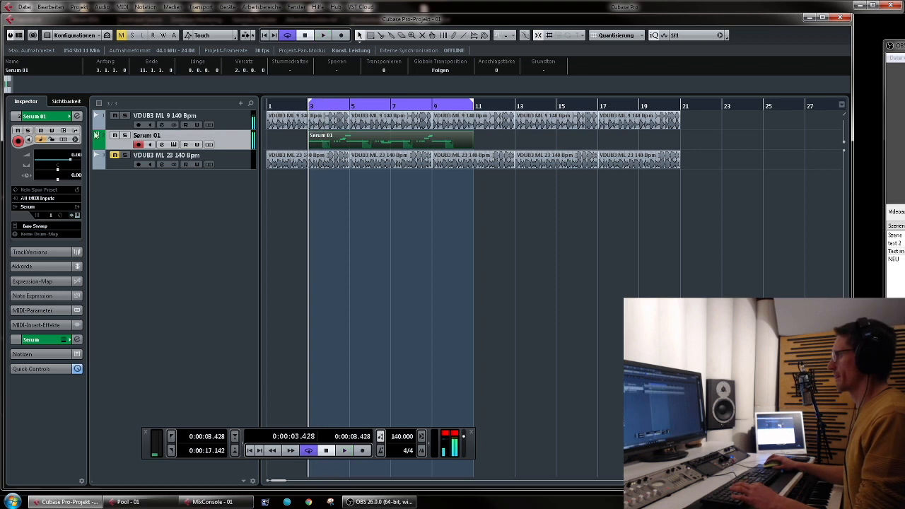
Set the Serum instrument's audio channel level to -5.71 dB.
{"action": "left_click", "coordinate": [45, 340]}
{"action": "left_click", "coordinate": [43, 292]}
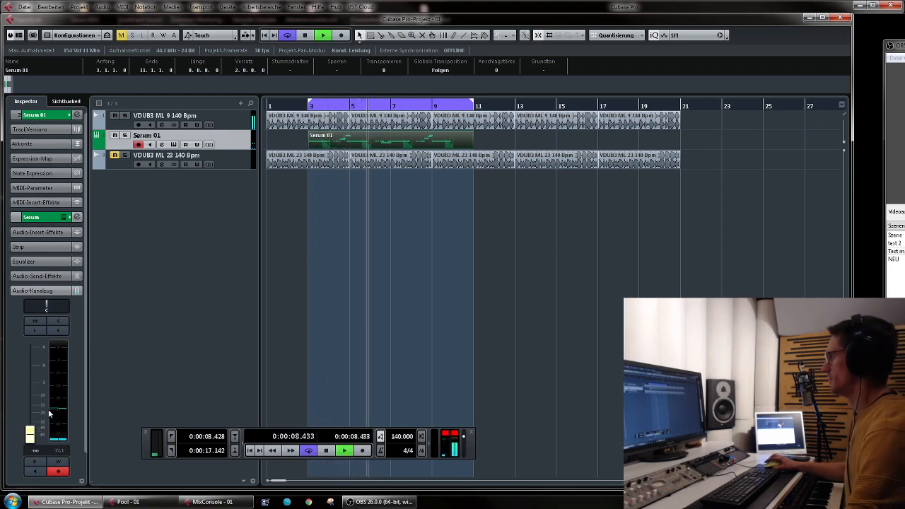
{"action": "left_click_drag", "start_coordinate": [34, 437], "coordinate": [44, 388]}
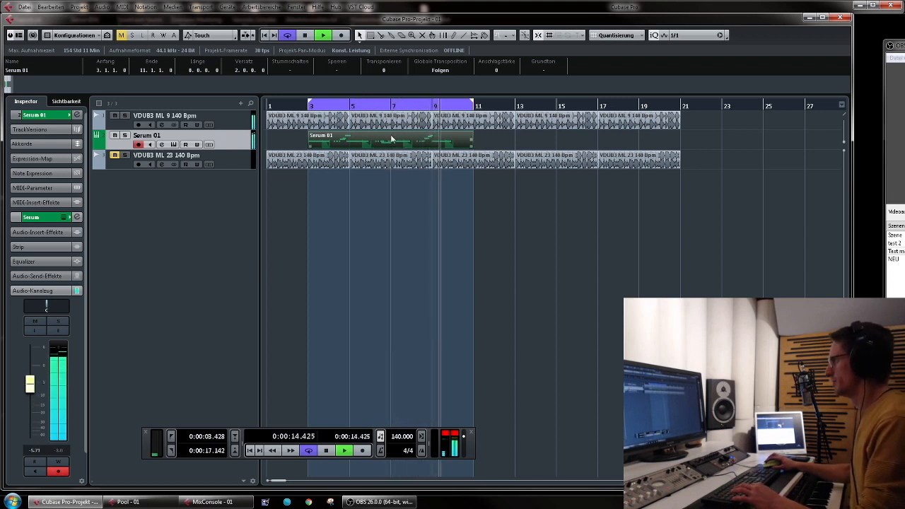
In the Serum 01 part, lengthen the long notes in bars 7 and 9 to end exactly at bars 8 and 10.
{"action": "double_click", "coordinate": [445, 144]}
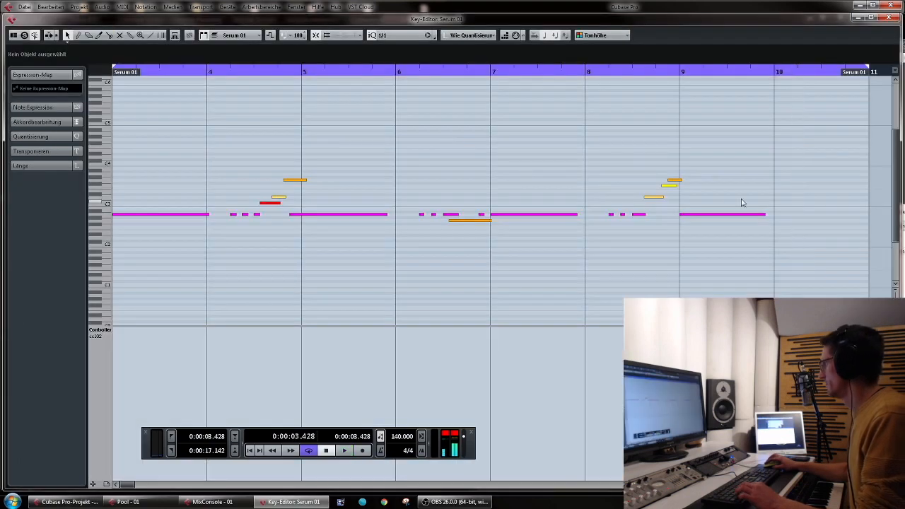
{"action": "left_click_drag", "start_coordinate": [764, 215], "coordinate": [768, 213]}
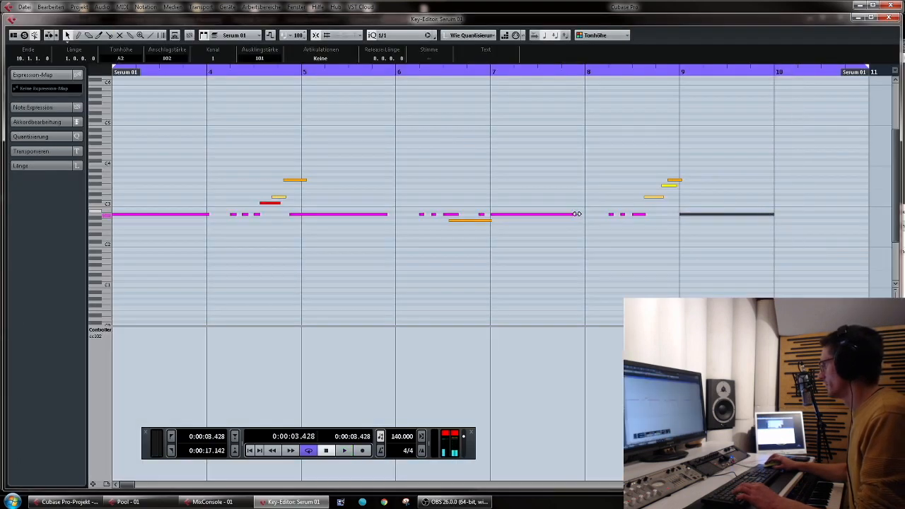
{"action": "left_click_drag", "start_coordinate": [577, 214], "coordinate": [585, 214]}
{"action": "left_click", "coordinate": [890, 19]}
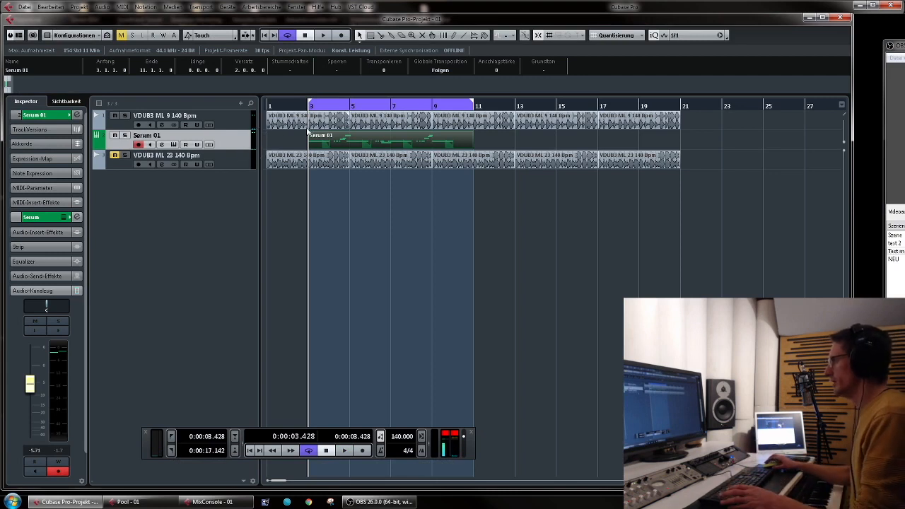
During playback, boost the Serum channel's equalizer band 2 by 3.6 dB at 48.8 Hz.
{"action": "left_click", "coordinate": [58, 330]}
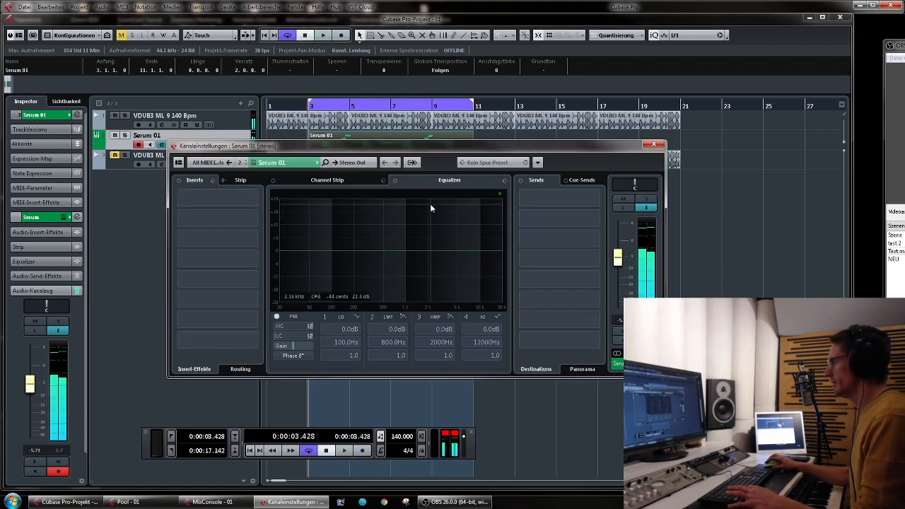
{"action": "key", "text": "space"}
{"action": "left_click", "coordinate": [396, 251]}
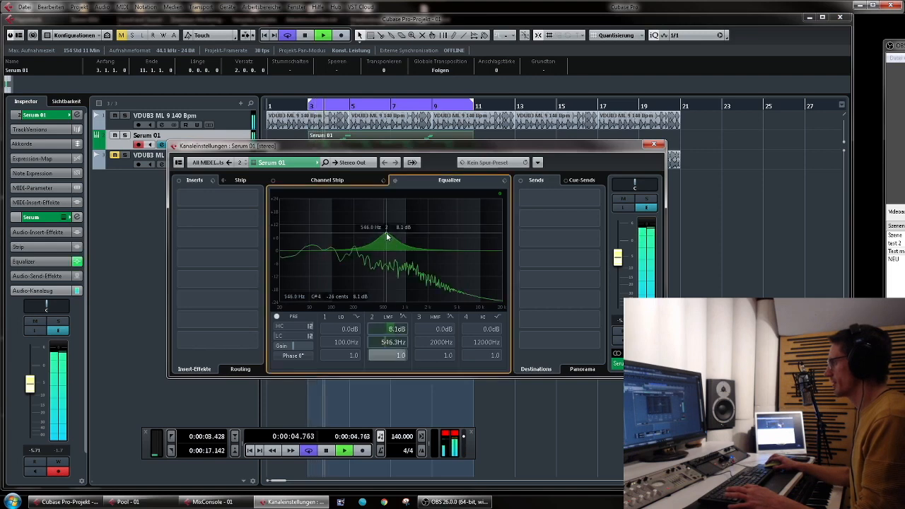
{"action": "left_click_drag", "start_coordinate": [396, 251], "coordinate": [308, 241]}
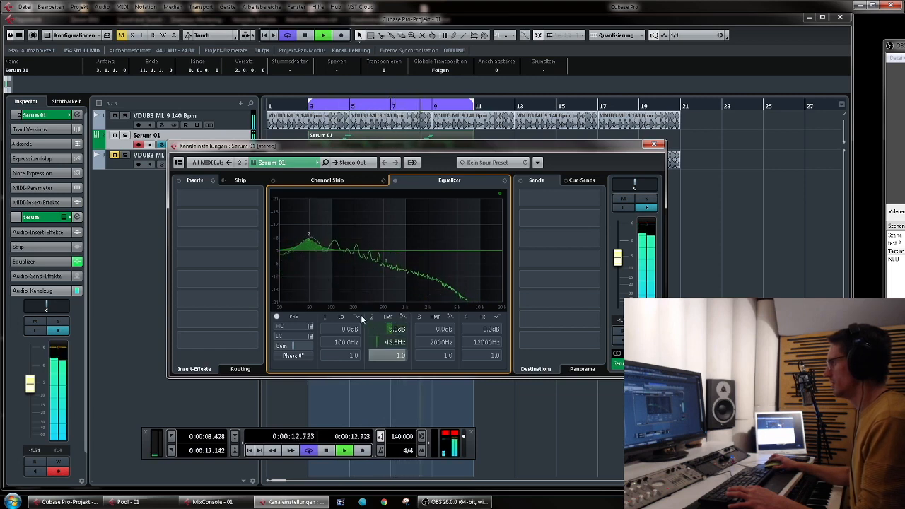
{"action": "scroll", "coordinate": [394, 331], "scroll_direction": "down", "scroll_amount": 3}
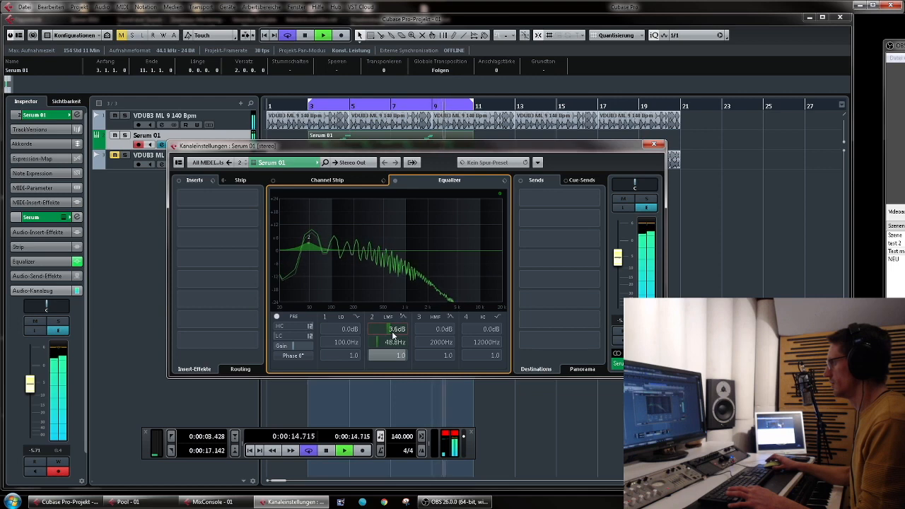
{"action": "key", "text": "space"}
Insert FabFilter Pro-Q 2 as the first effect on the Serum channel.
{"action": "left_click", "coordinate": [244, 198]}
{"action": "type", "text": "pro"}
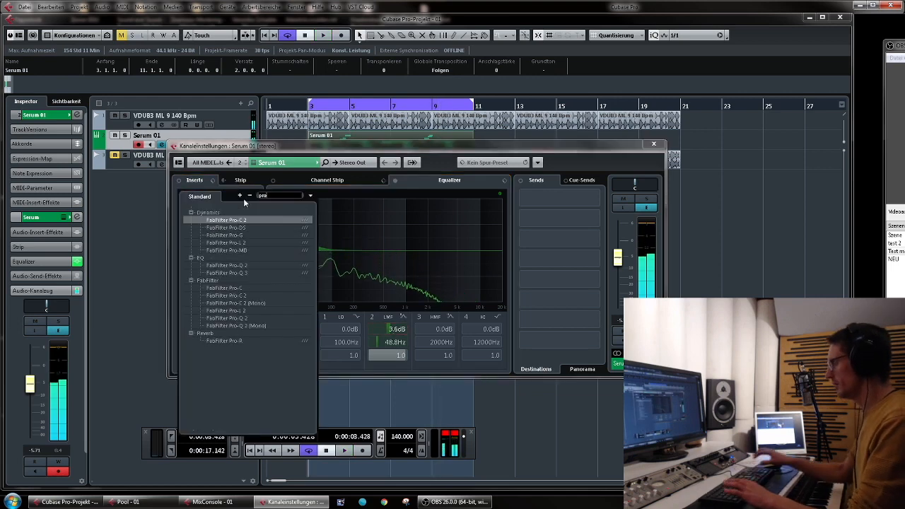
{"action": "left_click", "coordinate": [244, 318]}
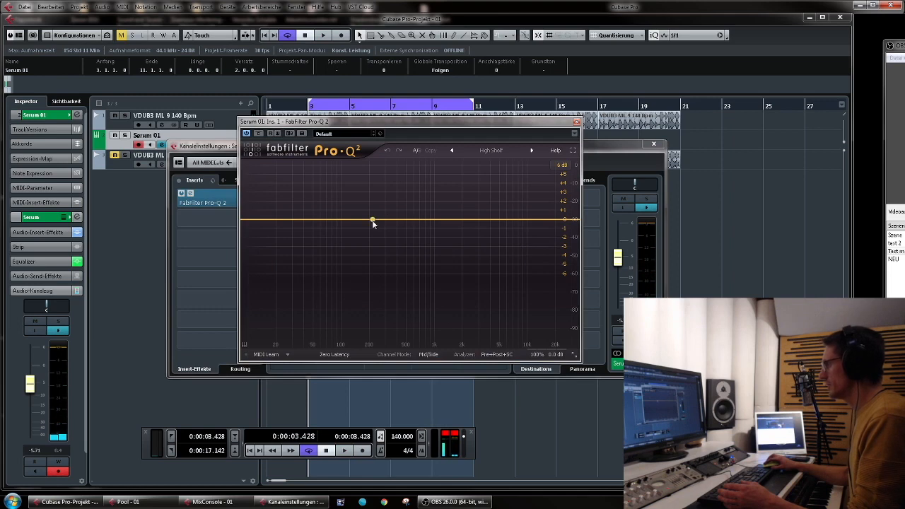
Add a Low Cut band in Pro-Q 2 and set its frequency to about 58.8 Hz during playback.
{"action": "left_click", "coordinate": [372, 220]}
{"action": "left_click", "coordinate": [291, 312]}
{"action": "left_click", "coordinate": [296, 342]}
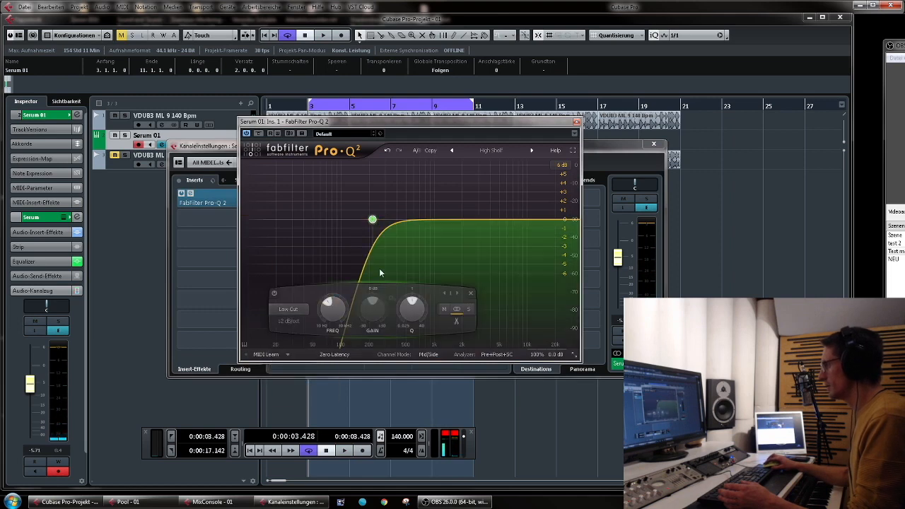
{"action": "key", "text": "space"}
{"action": "left_click_drag", "start_coordinate": [377, 218], "coordinate": [321, 220]}
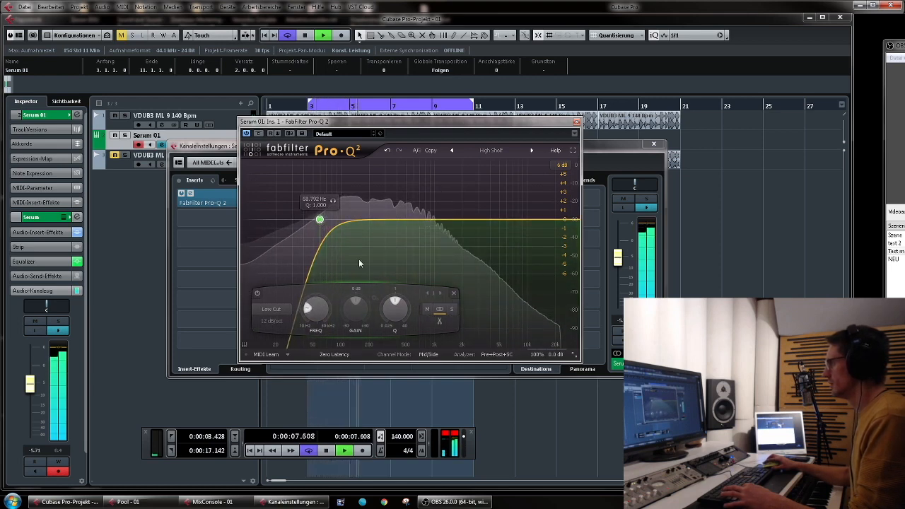
{"action": "key", "text": "space"}
Set Pro-Q 2 to Linear Phase processing with Low resolution during playback, and close the plug-in window.
{"action": "left_click", "coordinate": [339, 354]}
{"action": "left_click", "coordinate": [333, 386]}
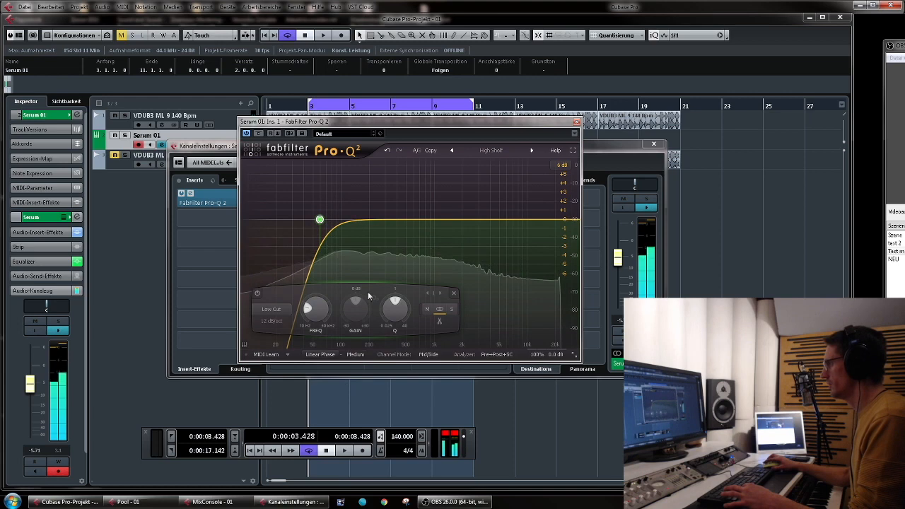
{"action": "key", "text": "space"}
{"action": "left_click", "coordinate": [355, 355]}
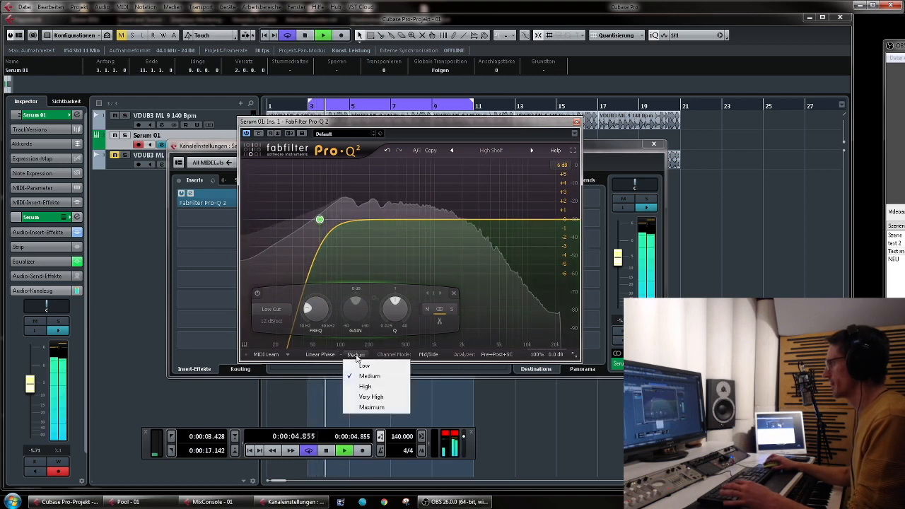
{"action": "left_click", "coordinate": [362, 359]}
{"action": "left_click", "coordinate": [576, 122]}
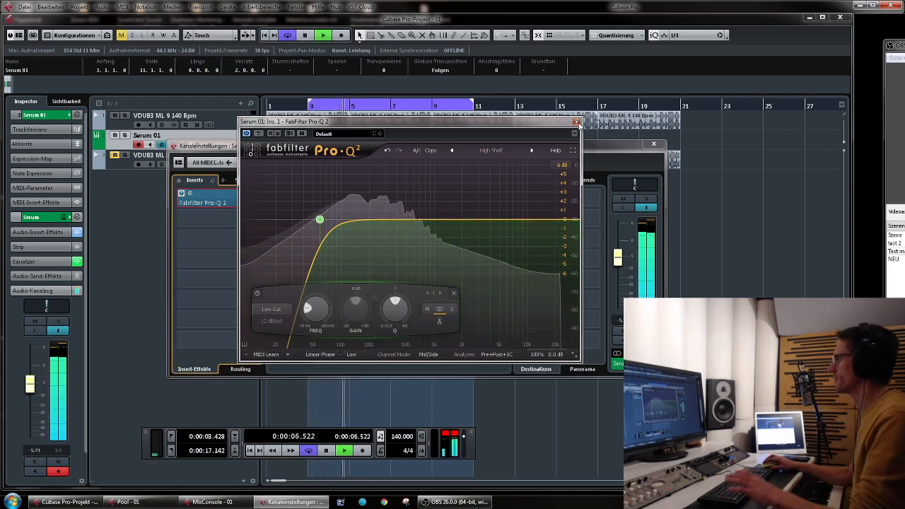
Set the Serum channel's equalizer band 2 to 2.6 dB at 49.6 Hz, stop playback and close the channel settings.
{"action": "left_click_drag", "start_coordinate": [308, 241], "coordinate": [309, 249]}
{"action": "key", "text": "space"}
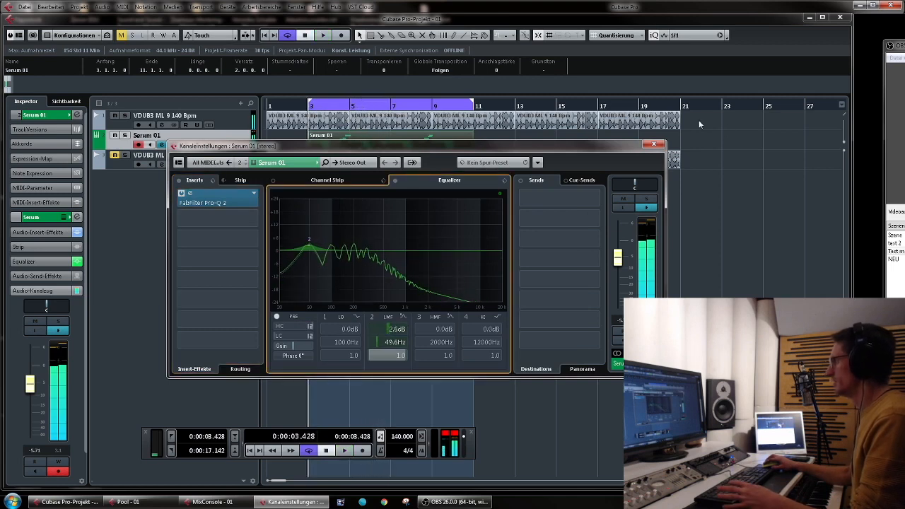
{"action": "left_click", "coordinate": [656, 145]}
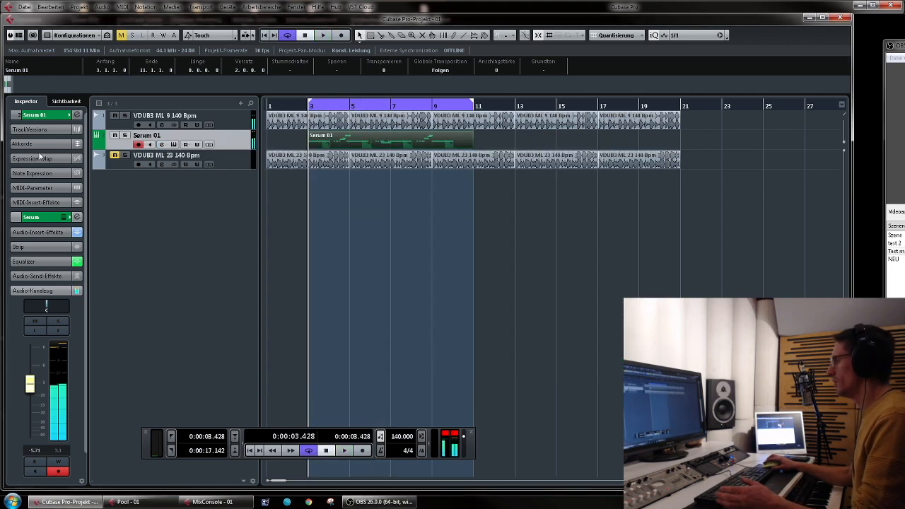
Reopen Pro-Q 2 on the Serum channel and add a High Cut band at about 10149 Hz.
{"action": "left_click", "coordinate": [58, 331]}
{"action": "left_click", "coordinate": [205, 202]}
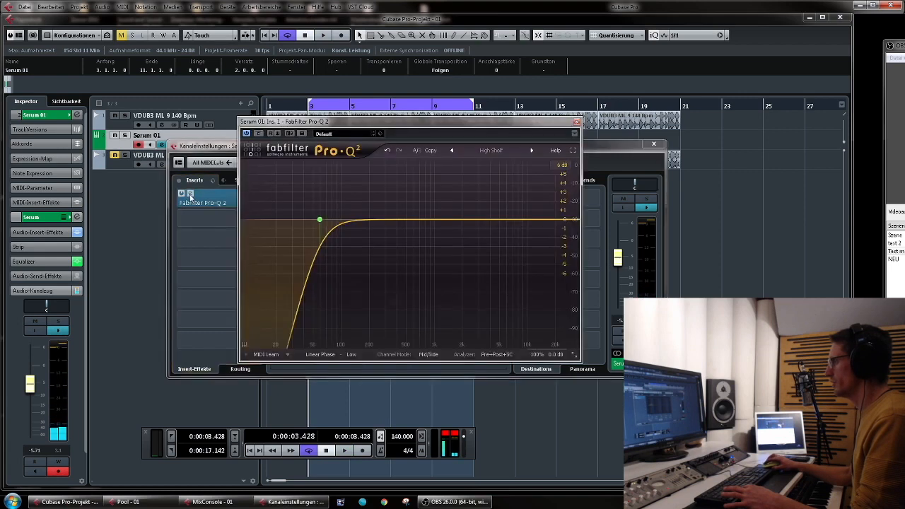
{"action": "left_click", "coordinate": [527, 219]}
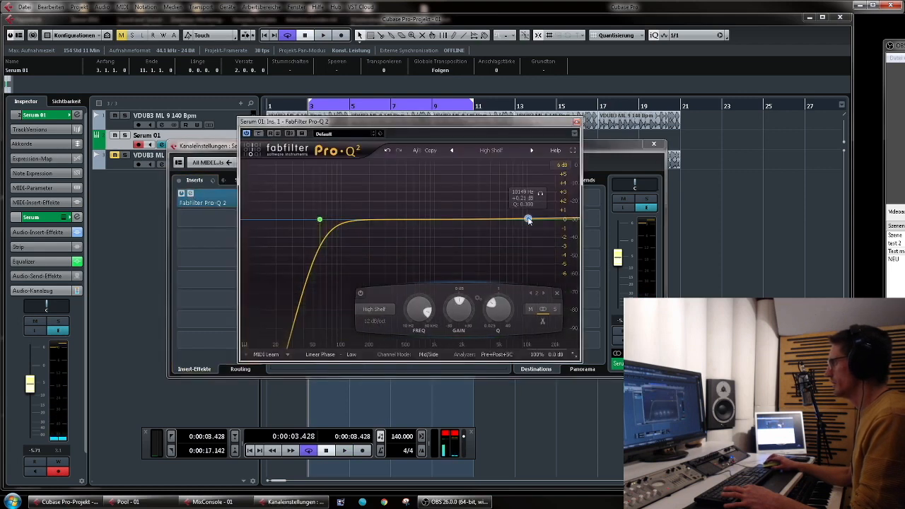
{"action": "left_click", "coordinate": [380, 310]}
{"action": "left_click", "coordinate": [403, 343]}
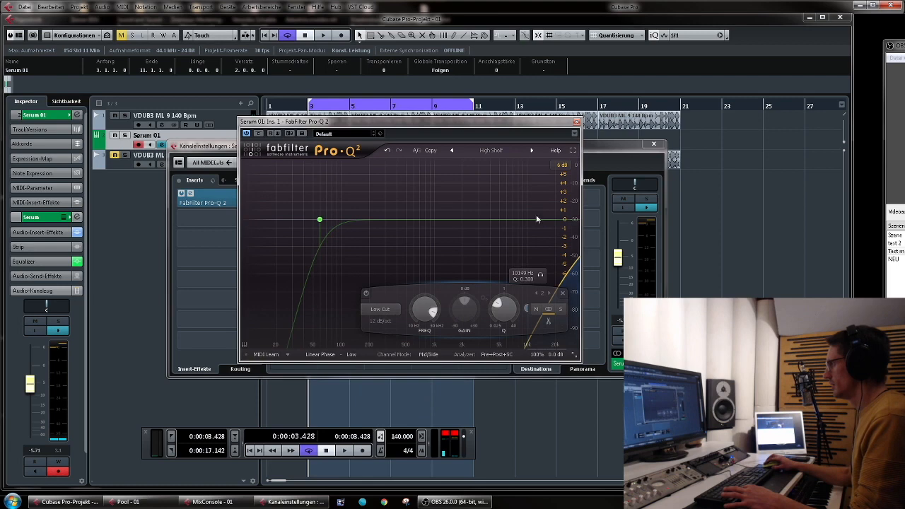
{"action": "left_click", "coordinate": [381, 309]}
{"action": "left_click", "coordinate": [406, 364]}
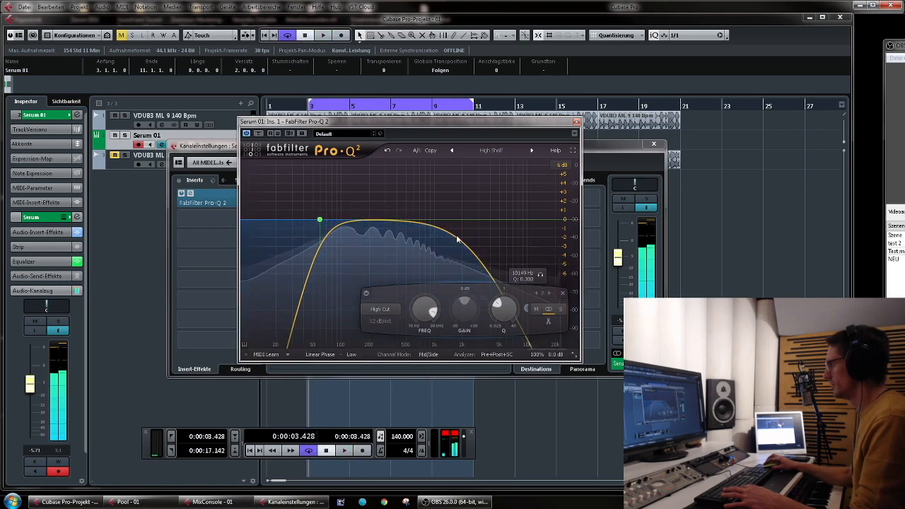
During playback, lower the Pro-Q 2 High Cut band's frequency to about 388 Hz, without leaving any extra bell band, and close the plug-in.
{"action": "left_click", "coordinate": [480, 207]}
{"action": "key", "text": "space"}
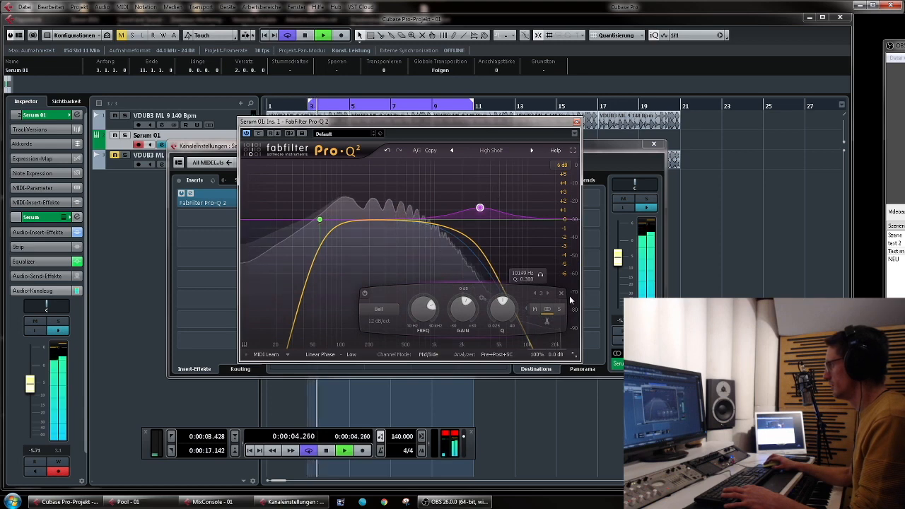
{"action": "double_click", "coordinate": [480, 208]}
{"action": "left_click_drag", "start_coordinate": [495, 274], "coordinate": [385, 224]}
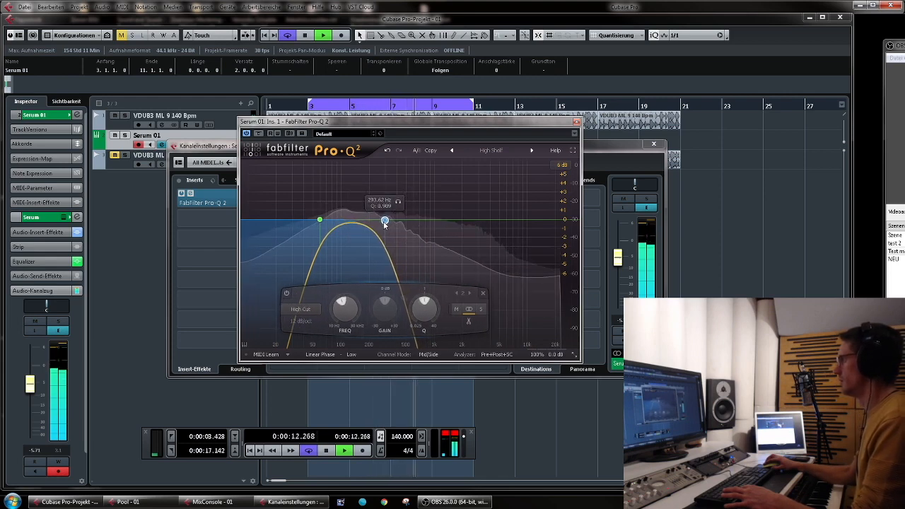
{"action": "key", "text": "space"}
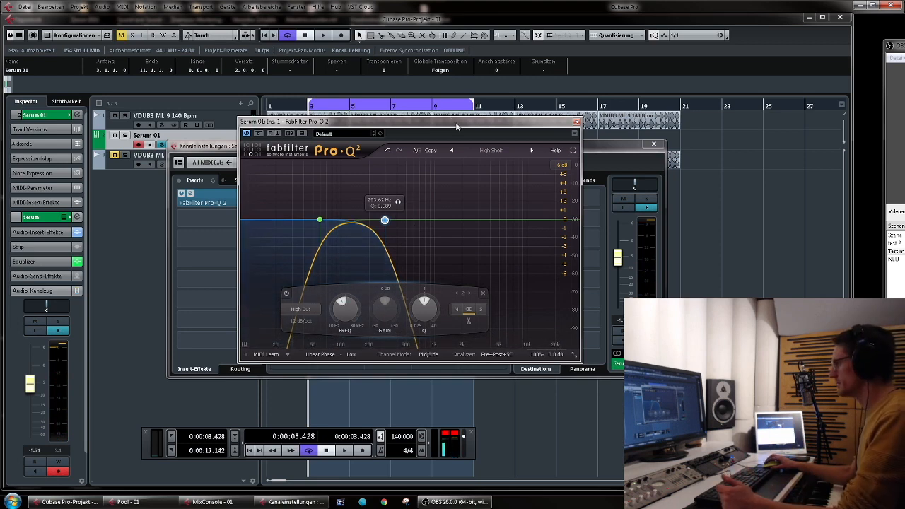
{"action": "left_click_drag", "start_coordinate": [455, 122], "coordinate": [410, 109]}
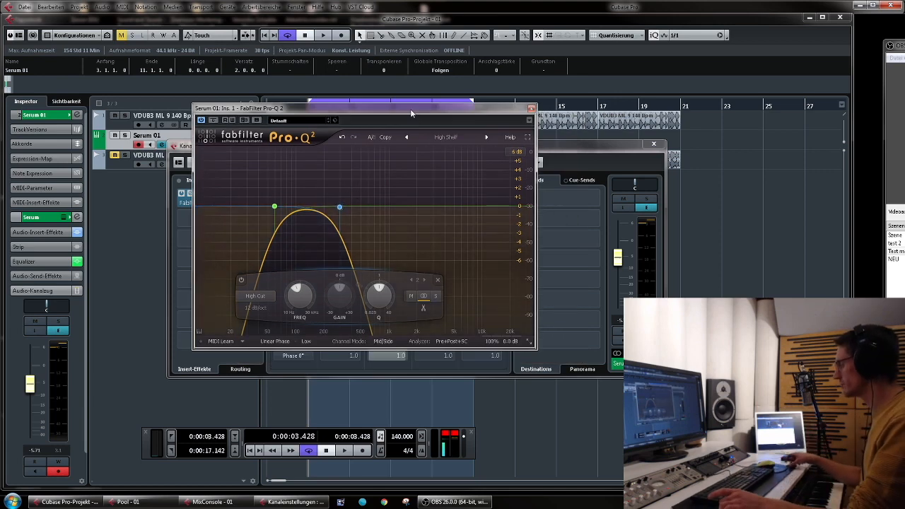
{"action": "key", "text": "space"}
{"action": "left_click_drag", "start_coordinate": [340, 207], "coordinate": [356, 210]}
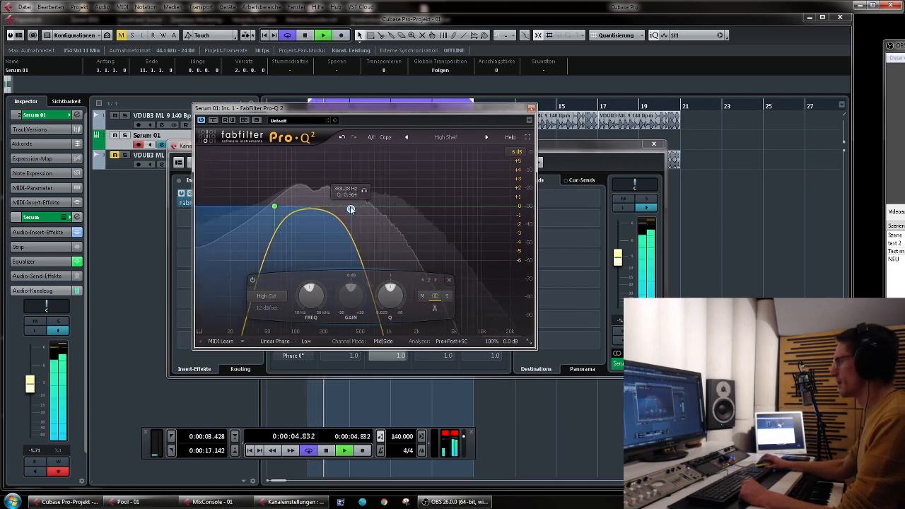
{"action": "left_click", "coordinate": [531, 109]}
{"action": "key", "text": "space"}
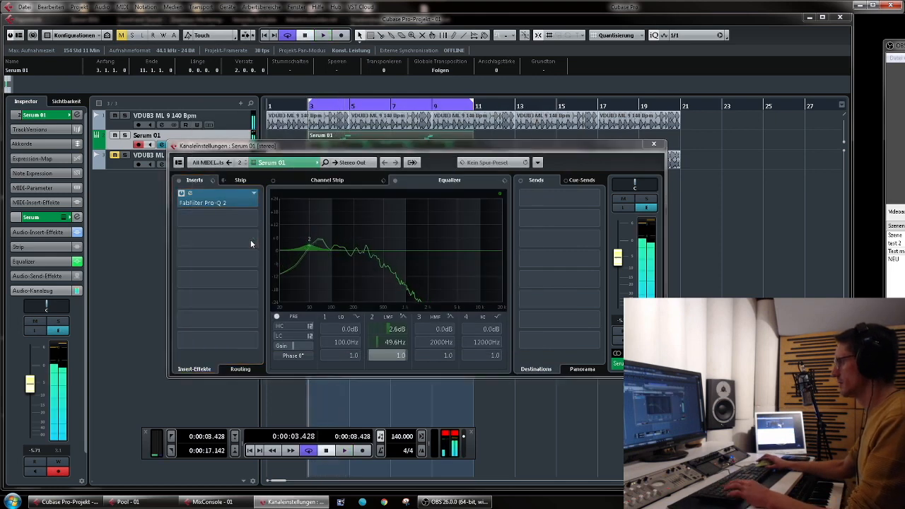
Insert BitCrusher as the third effect on the Serum channel and set its Sample Divider to 5 during playback.
{"action": "left_click", "coordinate": [250, 240]}
{"action": "type", "text": "bit"}
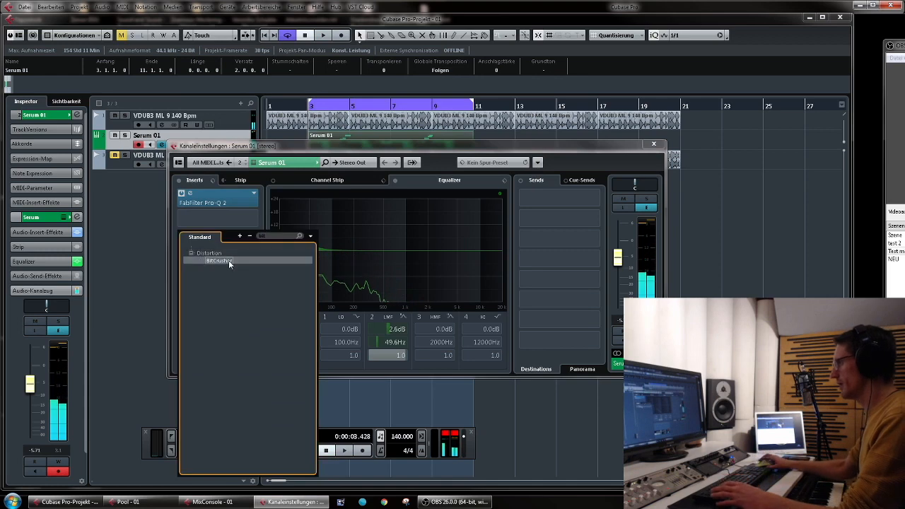
{"action": "double_click", "coordinate": [229, 260]}
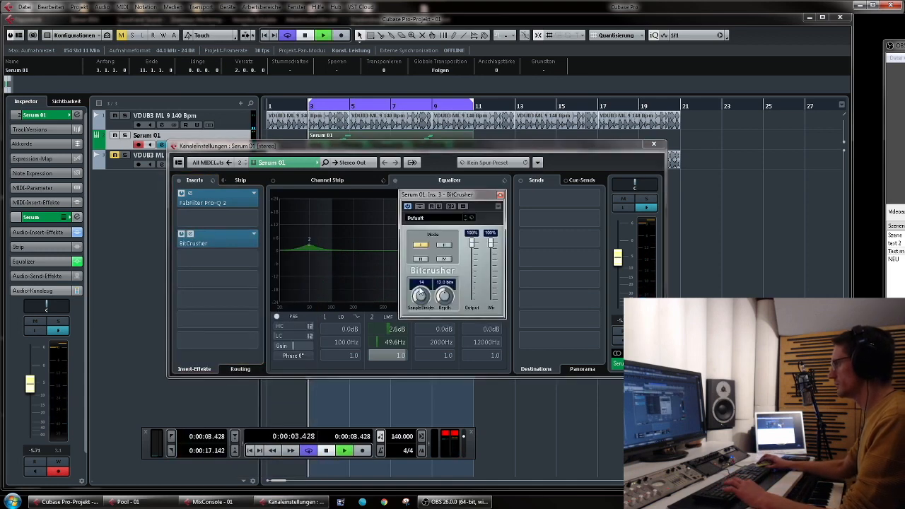
{"action": "key", "text": "space"}
{"action": "left_click_drag", "start_coordinate": [421, 287], "coordinate": [413, 295]}
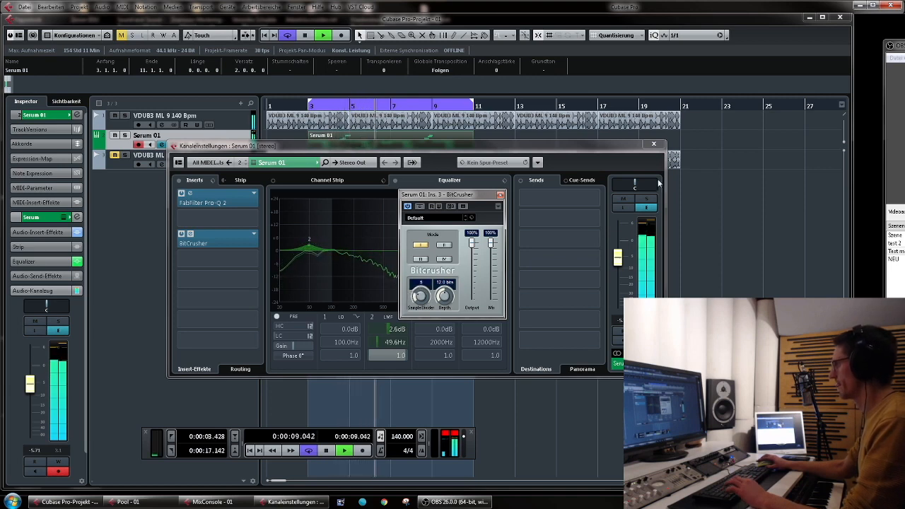
{"action": "left_click", "coordinate": [655, 145]}
{"action": "key", "text": "space"}
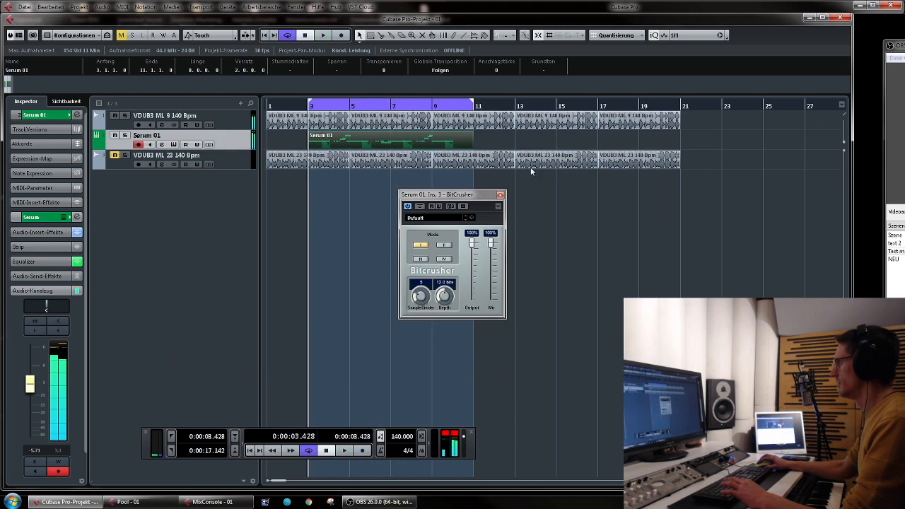
{"action": "left_click", "coordinate": [501, 197]}
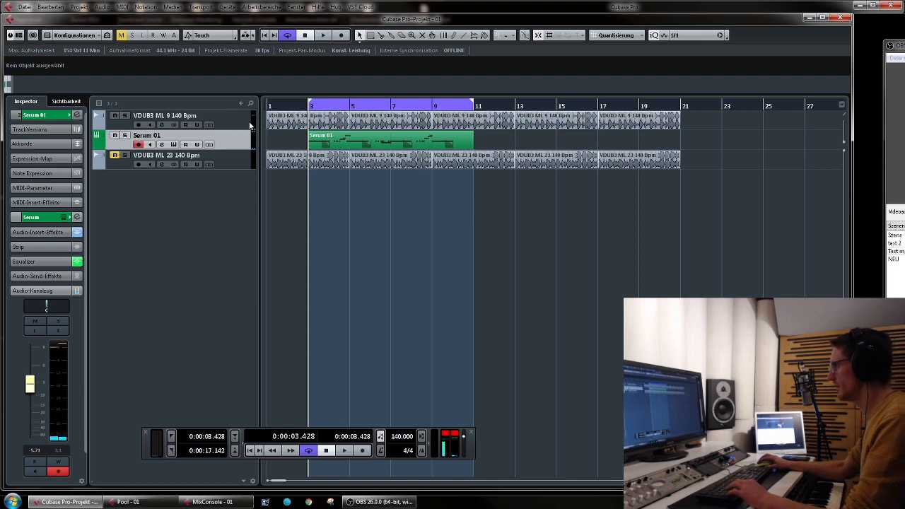
Move the Serum 01 part to start at bar 1 and set the loop range to bars 1 to 9.
{"action": "left_click_drag", "start_coordinate": [328, 145], "coordinate": [220, 134]}
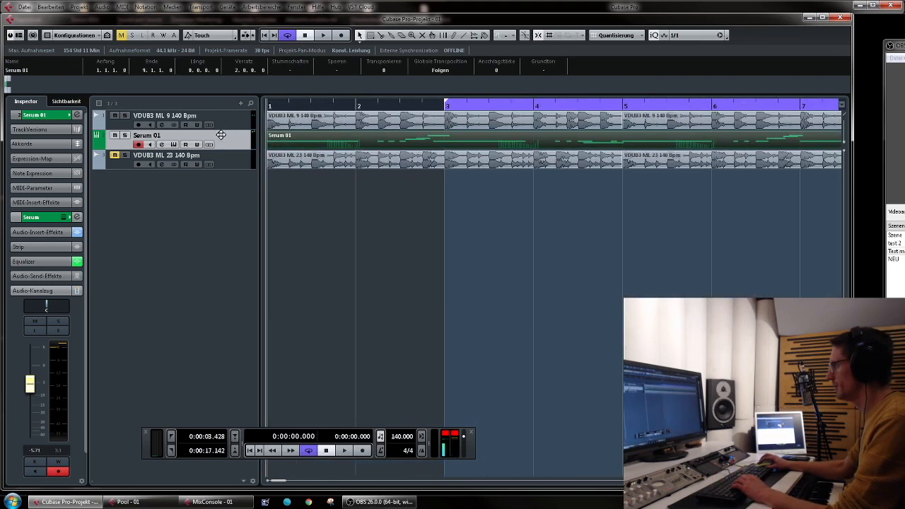
{"action": "left_click_drag", "start_coordinate": [499, 99], "coordinate": [356, 102]}
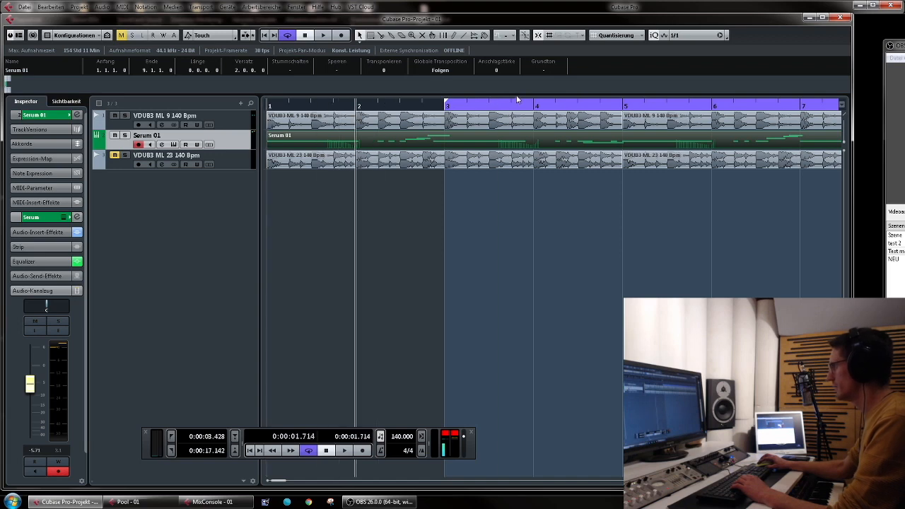
{"action": "left_click_drag", "start_coordinate": [518, 101], "coordinate": [342, 104]}
{"action": "key", "text": "g"}
{"action": "key", "text": "g"}
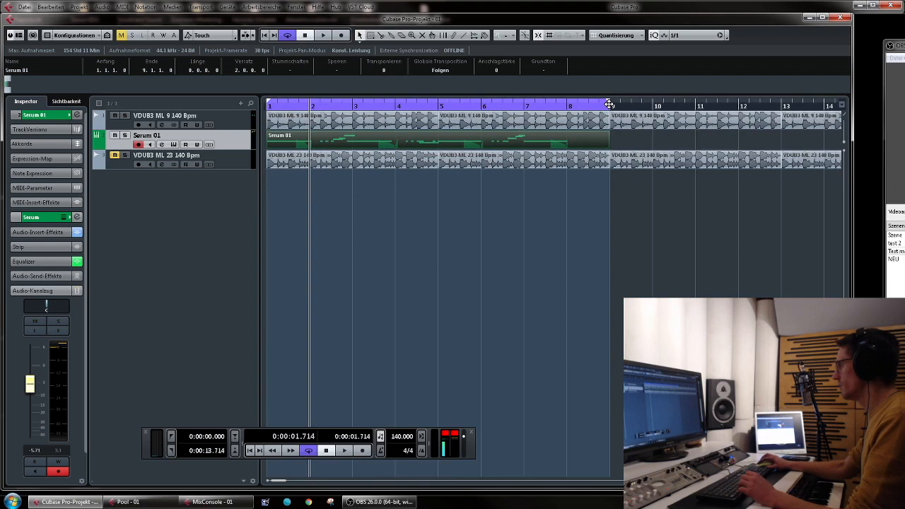
Insert the Compressor as the seventh effect on the Serum 01 channel.
{"action": "left_click", "coordinate": [247, 123]}
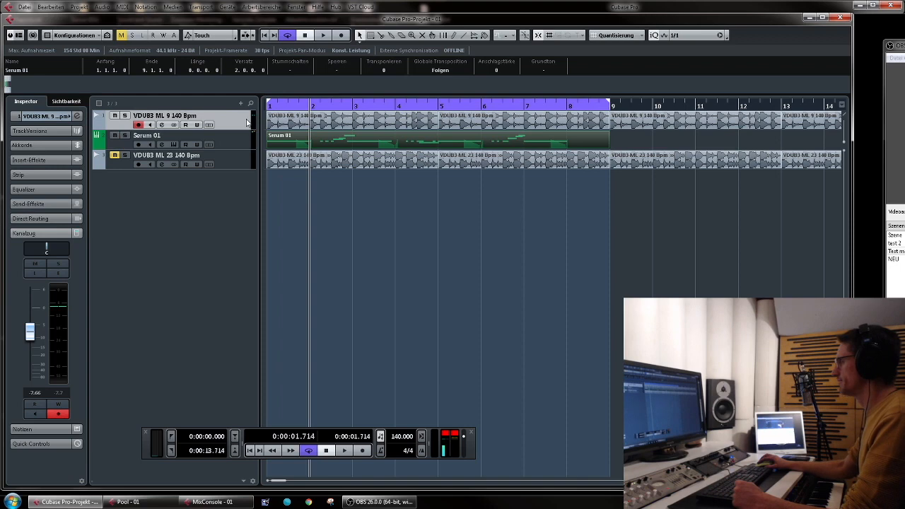
{"action": "left_click", "coordinate": [226, 146]}
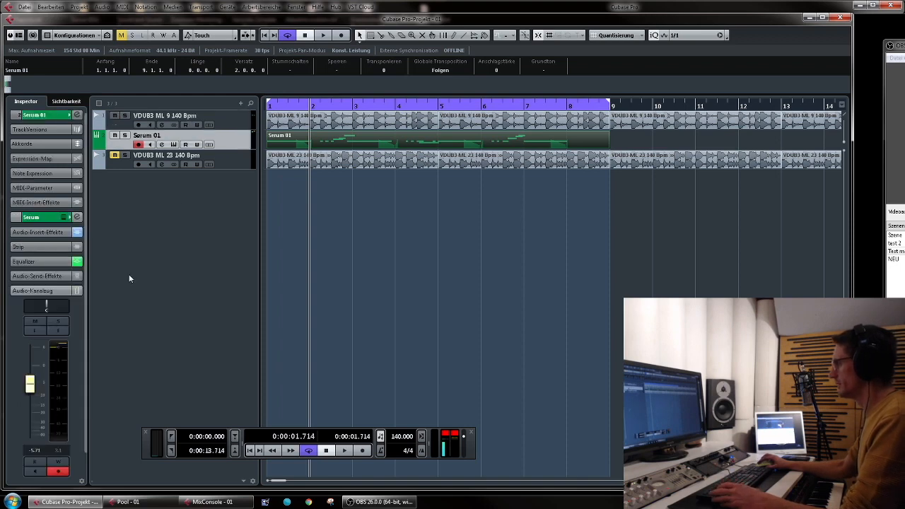
{"action": "left_click", "coordinate": [59, 330]}
{"action": "left_click", "coordinate": [248, 321]}
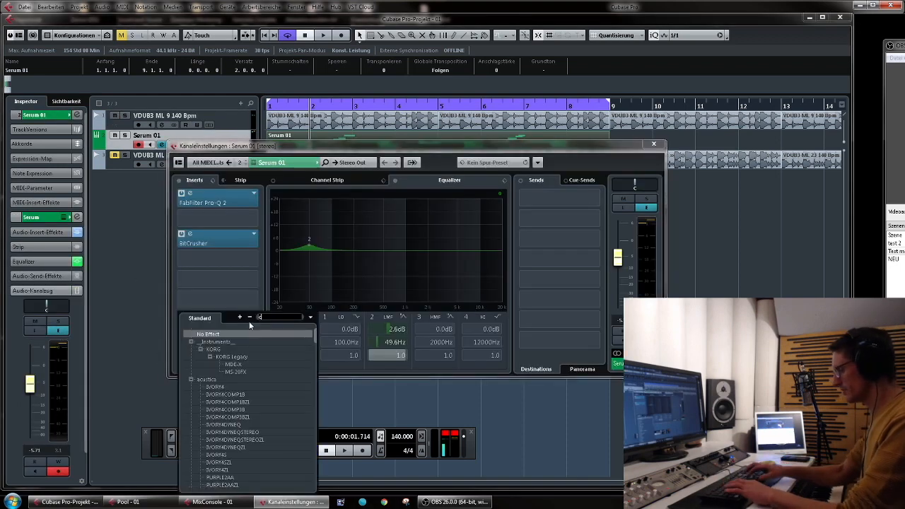
{"action": "type", "text": "comp"}
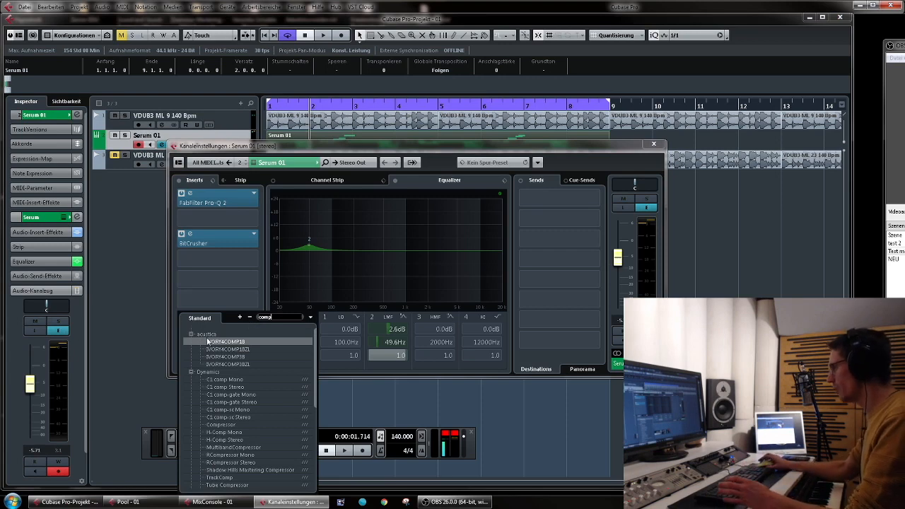
{"action": "left_click", "coordinate": [226, 424]}
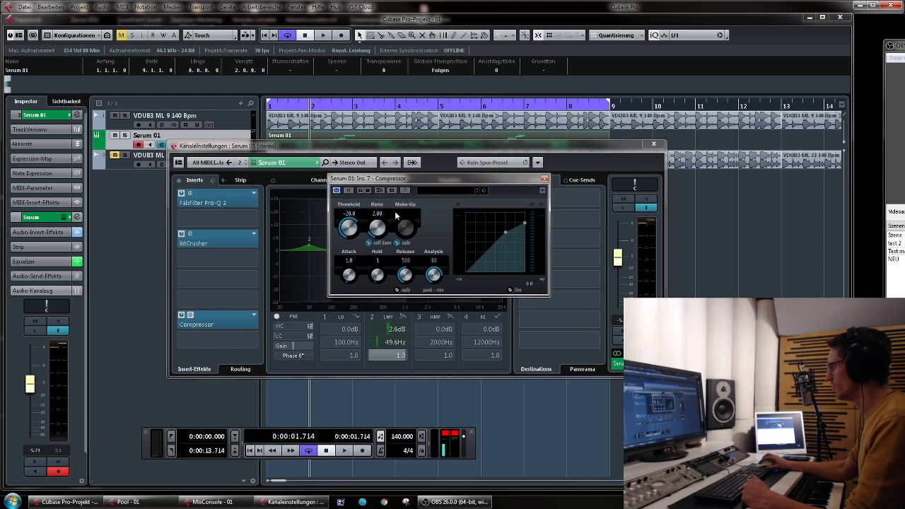
Activate the Compressor's side-chain input, load the "!!SC Comp" preset, and close the plug-in and channel settings.
{"action": "left_click", "coordinate": [406, 191]}
{"action": "left_click", "coordinate": [398, 243]}
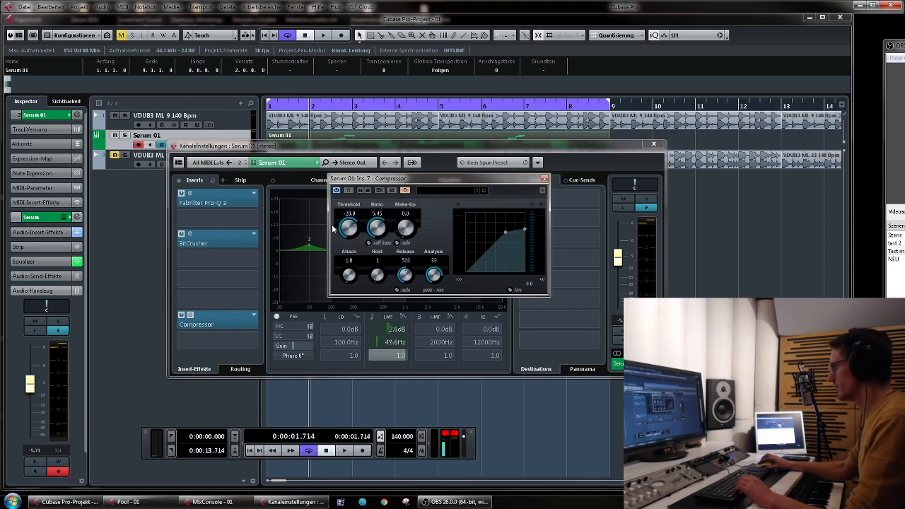
{"action": "left_click", "coordinate": [458, 189]}
{"action": "left_click", "coordinate": [509, 200]}
{"action": "double_click", "coordinate": [386, 203]}
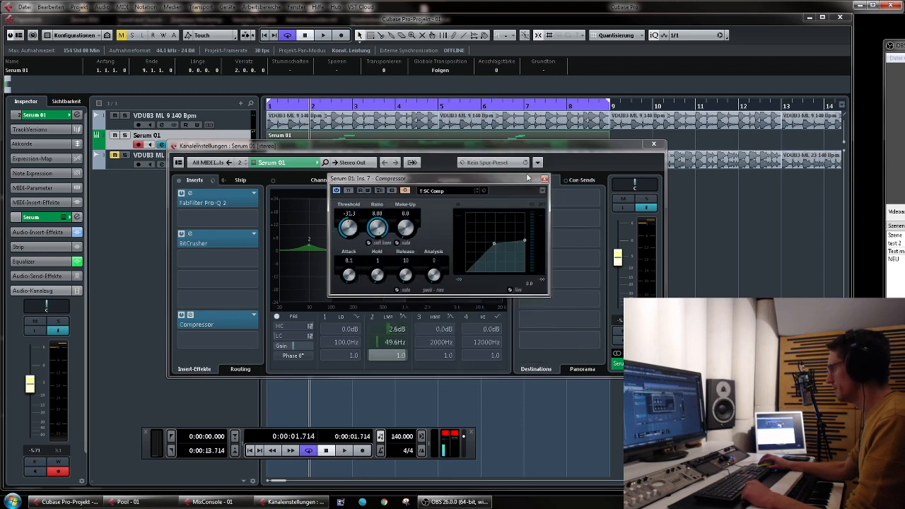
{"action": "left_click", "coordinate": [544, 179]}
{"action": "left_click", "coordinate": [654, 144]}
On the VDUB3 ML 9 140 Bpm track, add and activate a send to the Serum 01 Compressor's side-chain, and reselect the Serum 01 track.
{"action": "left_click", "coordinate": [232, 123]}
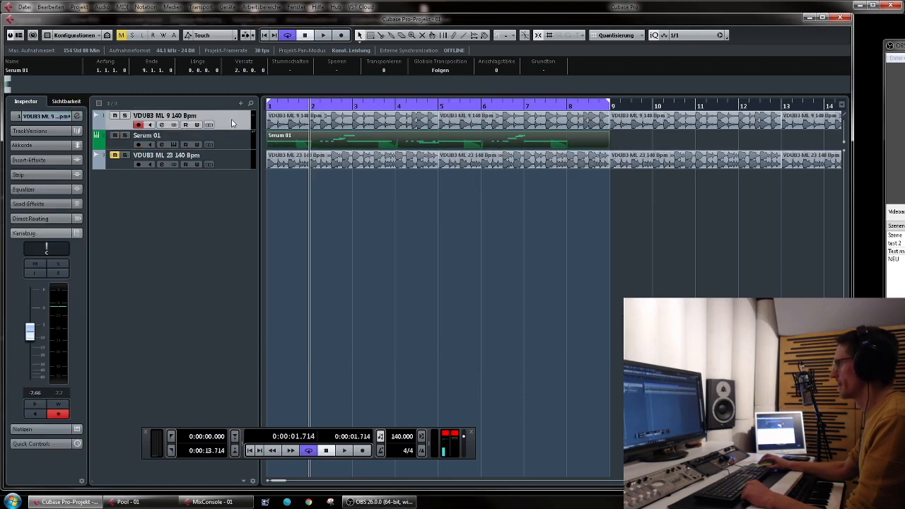
{"action": "left_click", "coordinate": [58, 272]}
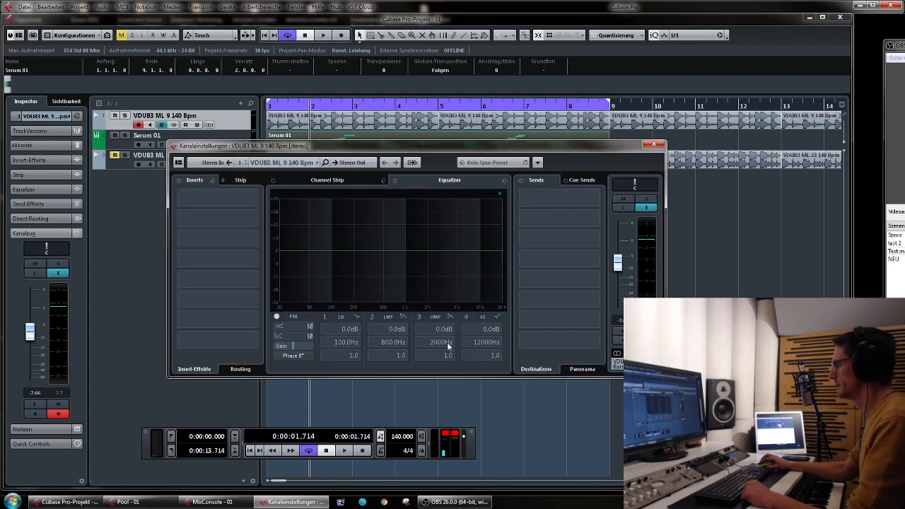
{"action": "left_click", "coordinate": [565, 342]}
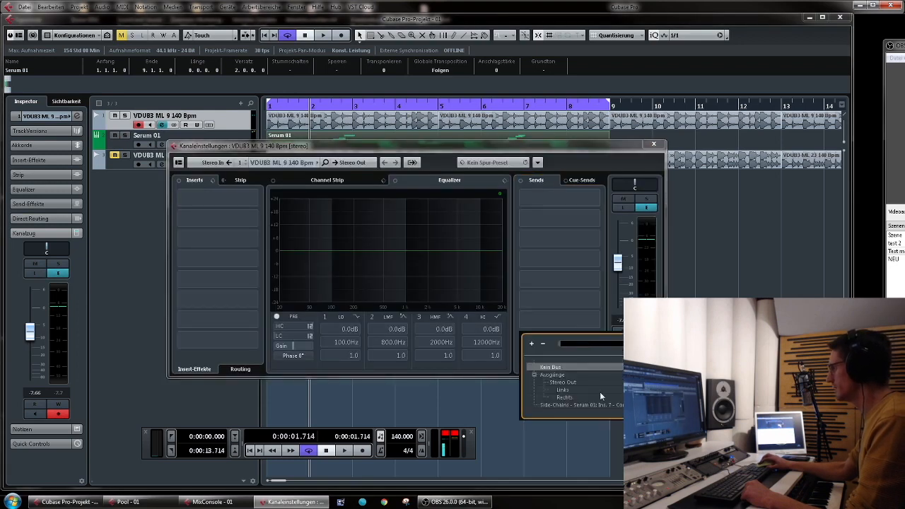
{"action": "left_click", "coordinate": [587, 404]}
{"action": "left_click", "coordinate": [525, 336]}
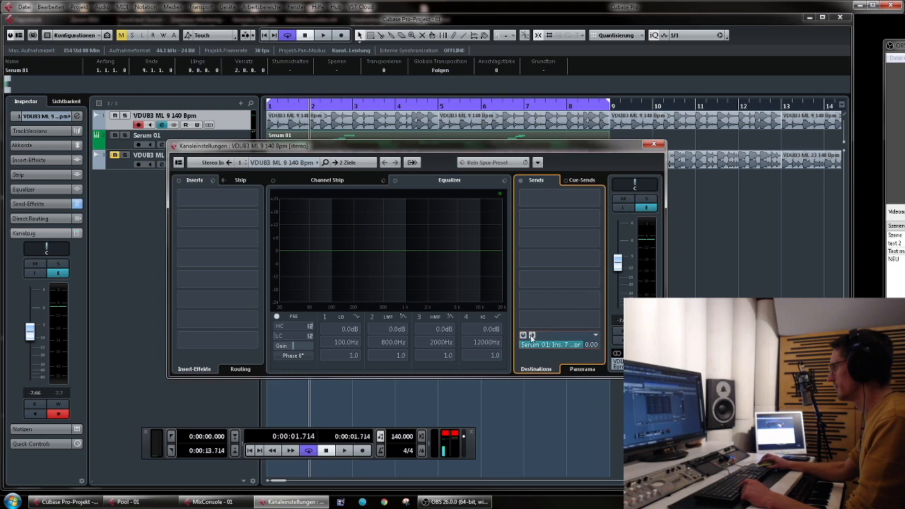
{"action": "left_click", "coordinate": [653, 145]}
{"action": "left_click", "coordinate": [253, 140]}
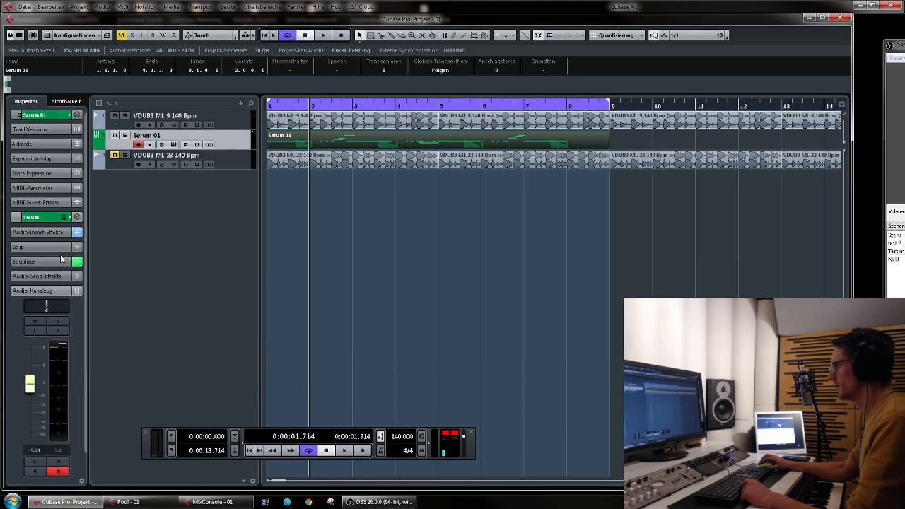
Try different threshold settings on the Serum 01 channel's Compressor during playback, and close the plug-in and channel settings.
{"action": "left_click", "coordinate": [61, 331]}
{"action": "left_click", "coordinate": [204, 327]}
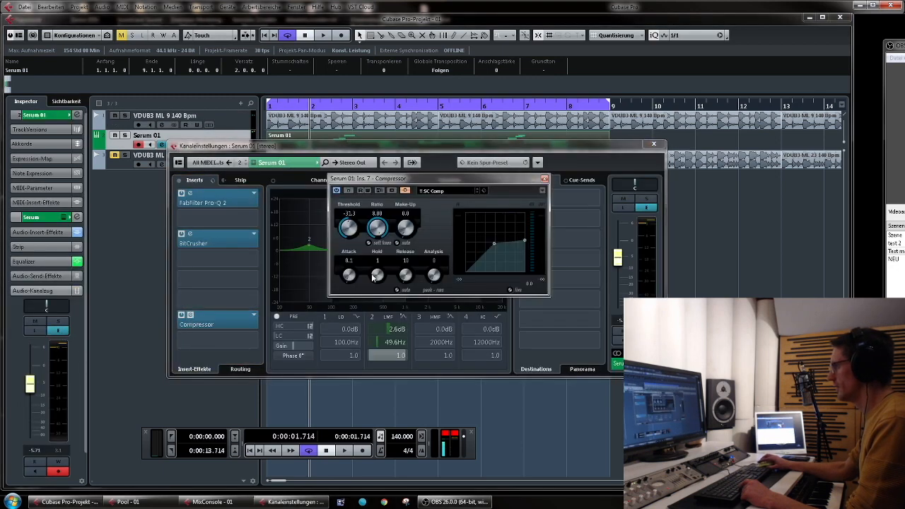
{"action": "left_click_drag", "start_coordinate": [355, 226], "coordinate": [388, 180]}
{"action": "left_click_drag", "start_coordinate": [355, 234], "coordinate": [376, 278]}
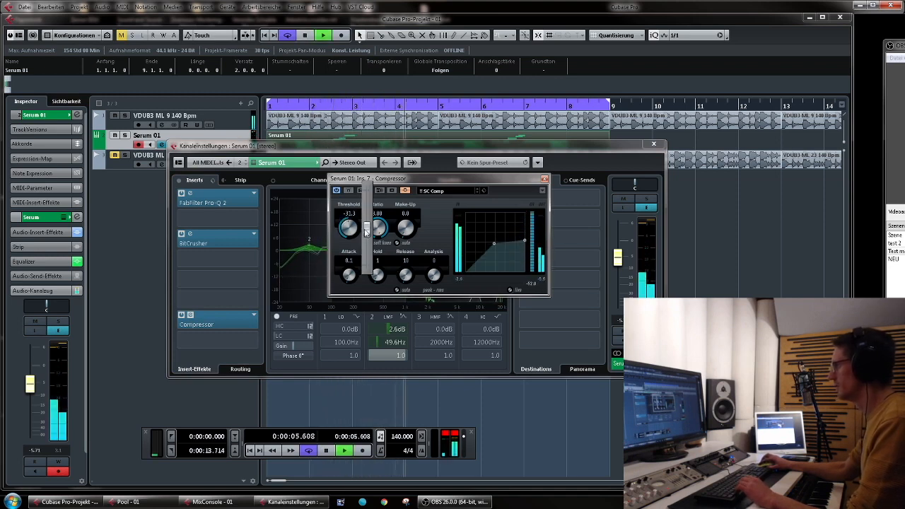
{"action": "key", "text": "space"}
{"action": "left_click", "coordinate": [543, 178]}
{"action": "left_click", "coordinate": [653, 144]}
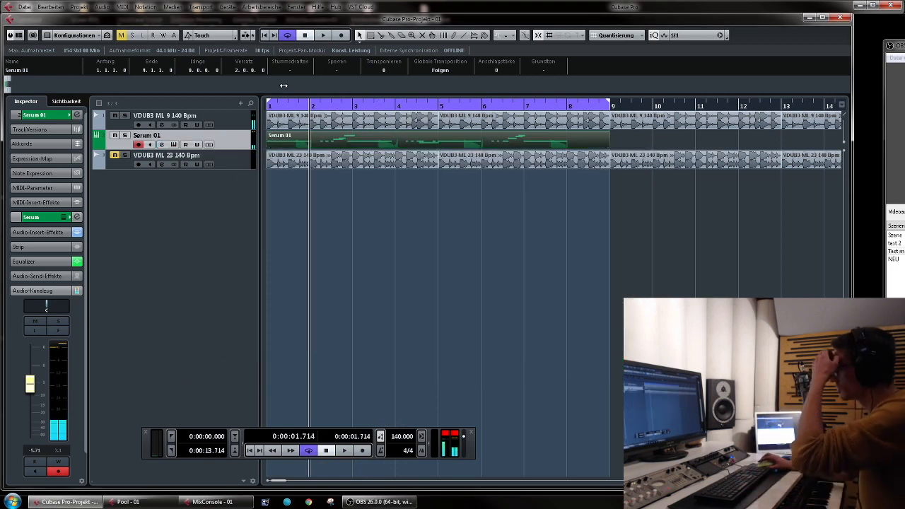
Duplicate the VDUB3 ML 9 140 Bpm track.
{"action": "left_click", "coordinate": [240, 122]}
{"action": "right_click", "coordinate": [240, 123]}
{"action": "left_click", "coordinate": [304, 156]}
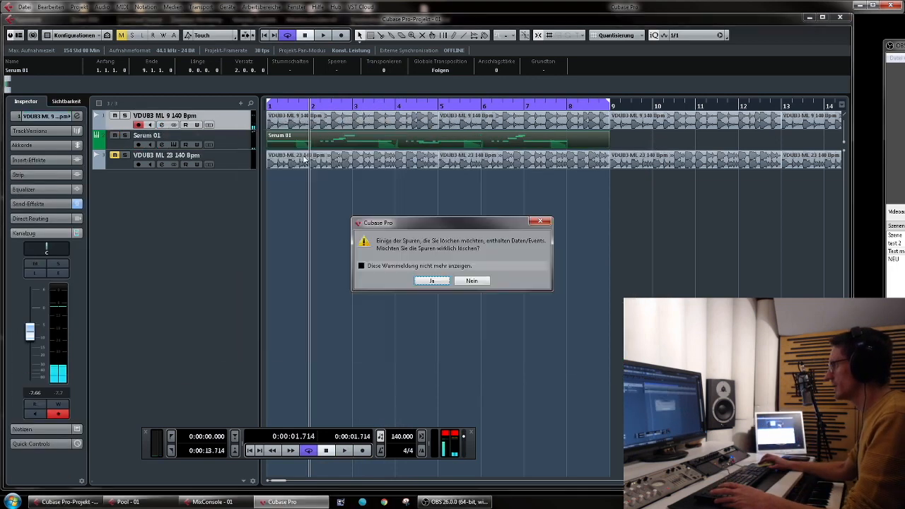
{"action": "left_click", "coordinate": [487, 283]}
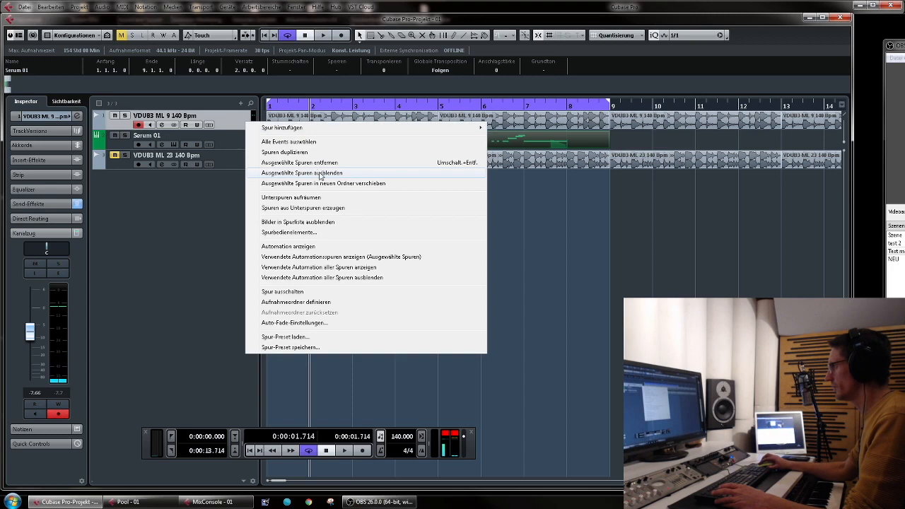
{"action": "left_click", "coordinate": [314, 154]}
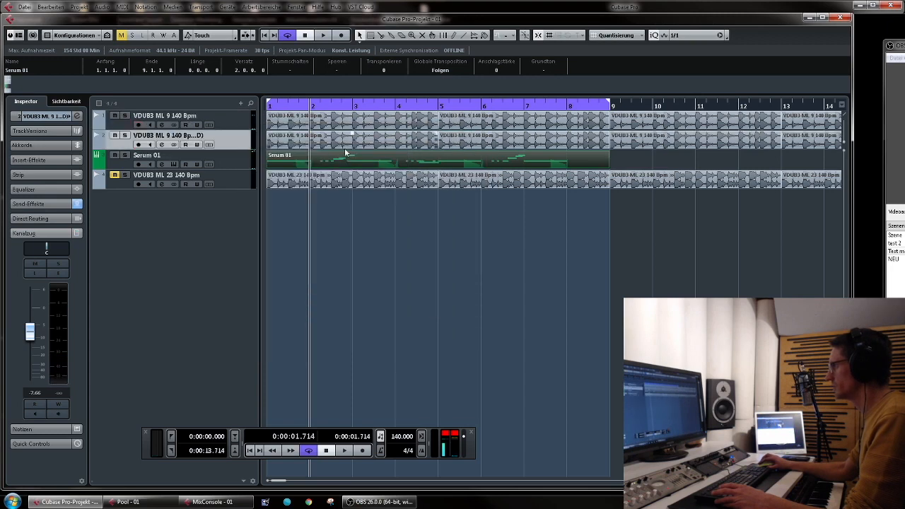
On the duplicated drum track, clear the loop events up to bar 13, keeping only kick slices in bars 1 to 4, and copy them to bar 5.
{"action": "left_click", "coordinate": [661, 144]}
{"action": "key", "text": "Delete"}
{"action": "left_click", "coordinate": [525, 141]}
{"action": "key", "text": "Delete"}
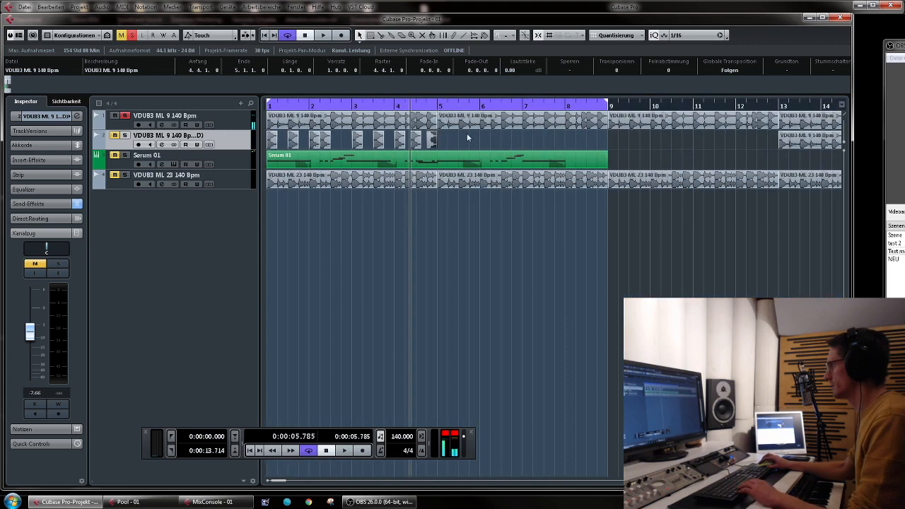
{"action": "left_click_drag", "start_coordinate": [465, 136], "coordinate": [445, 145]}
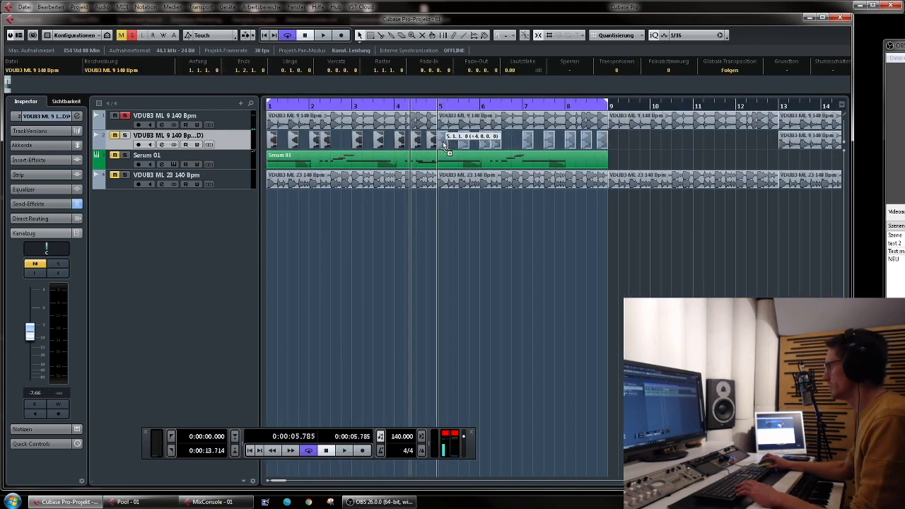
Rename the original drum loop track to "Beat" and its sliced duplicate to "Kick Trigger".
{"action": "double_click", "coordinate": [150, 117]}
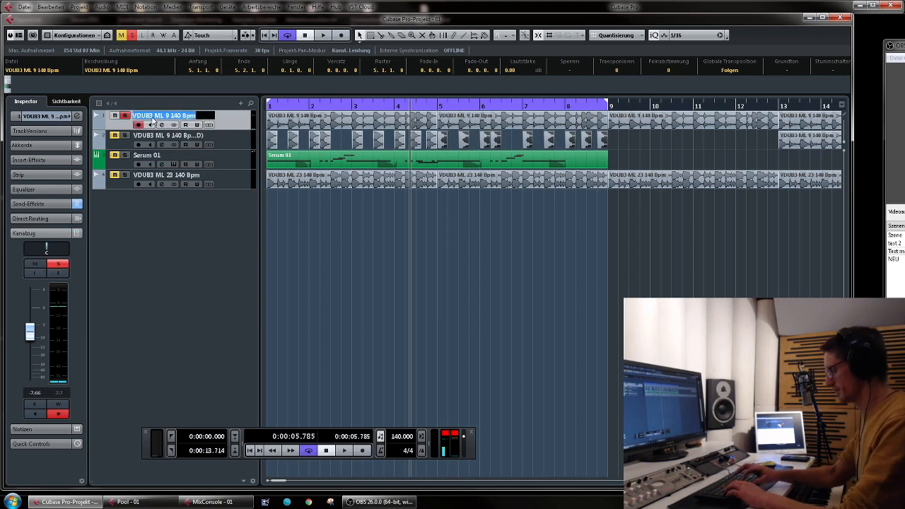
{"action": "type", "text": "Beat"}
{"action": "key", "text": "Return"}
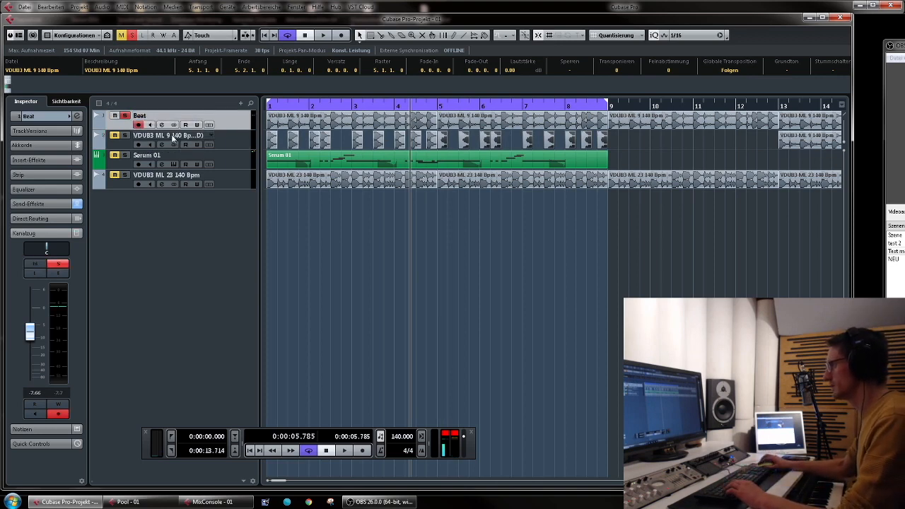
{"action": "double_click", "coordinate": [173, 136]}
{"action": "type", "text": "Kick Trigger"}
{"action": "key", "text": "Return"}
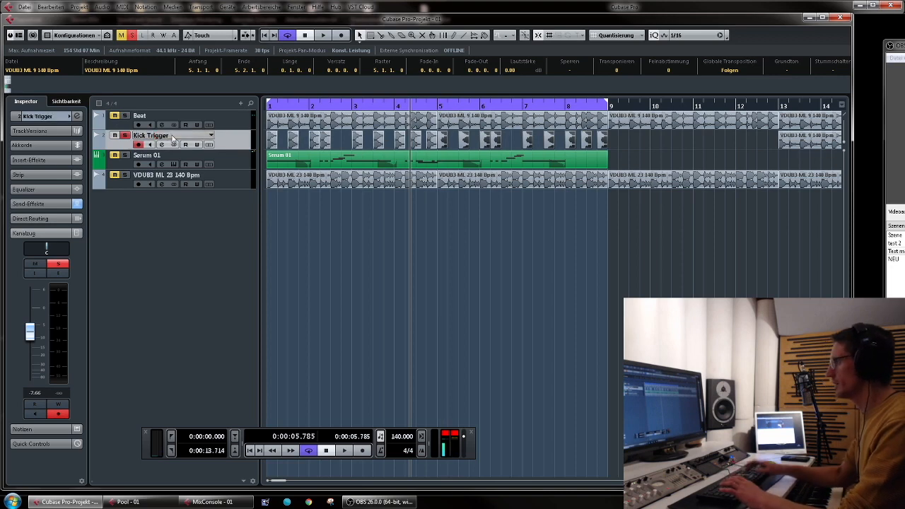
Route Kick Trigger's output only to the Serum 01 Compressor side-chain, clear its send, set its level to 0.00, and close the channel settings.
{"action": "left_click", "coordinate": [60, 274]}
{"action": "left_click", "coordinate": [350, 163]}
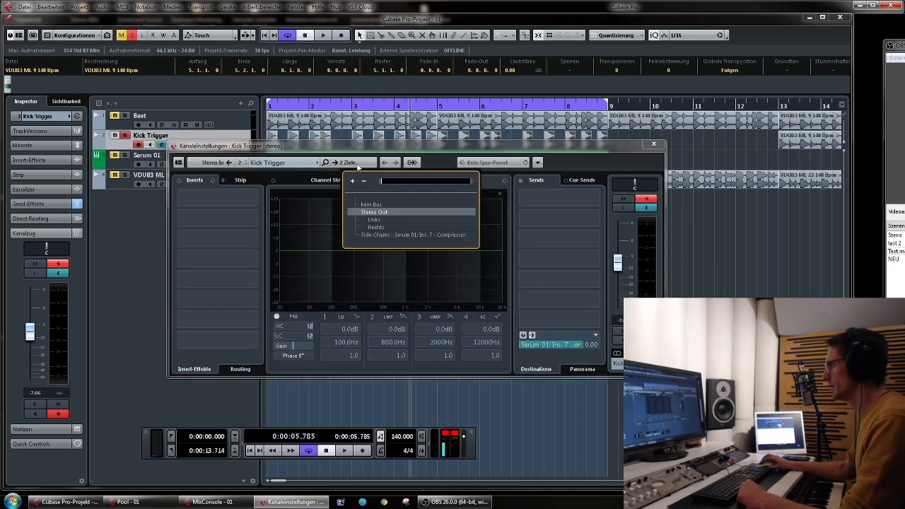
{"action": "left_click", "coordinate": [389, 234]}
{"action": "left_click", "coordinate": [594, 337]}
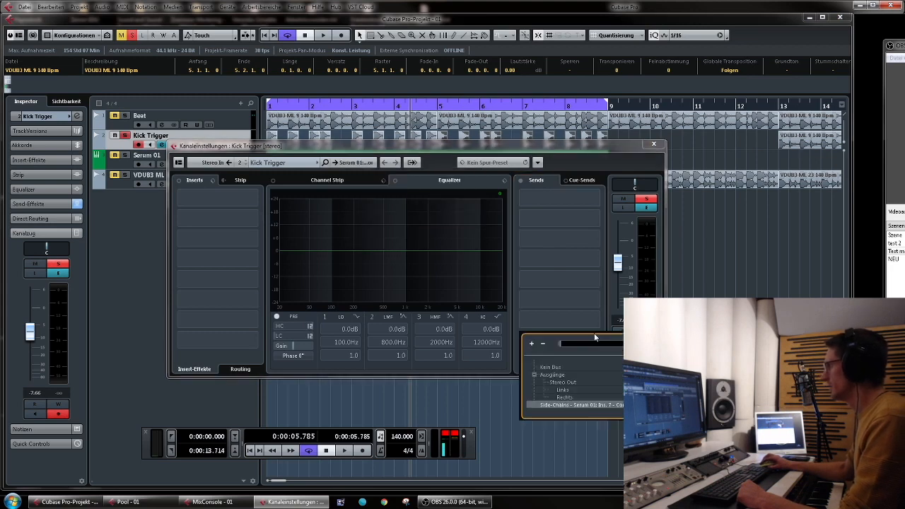
{"action": "left_click", "coordinate": [543, 368]}
{"action": "left_click_drag", "start_coordinate": [619, 265], "coordinate": [617, 247]}
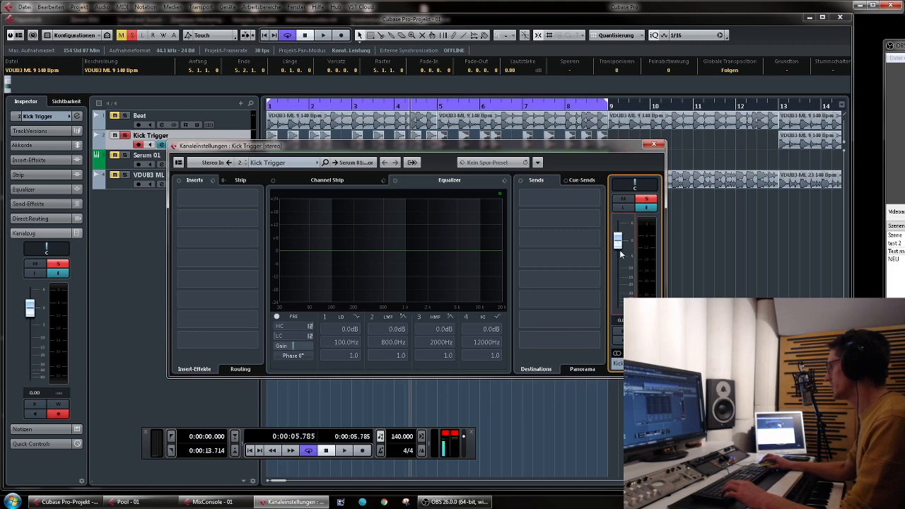
{"action": "left_click", "coordinate": [653, 144]}
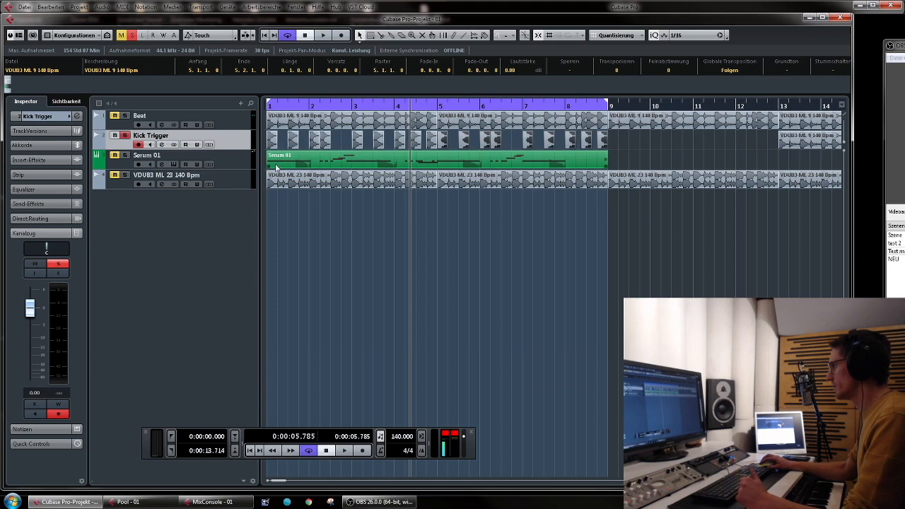
Delete the VDUB3 ML 23 140 Bpm events from bars 1 to 13 and clear all track solos and mutes.
{"action": "left_click_drag", "start_coordinate": [299, 207], "coordinate": [676, 178]}
{"action": "key", "text": "Delete"}
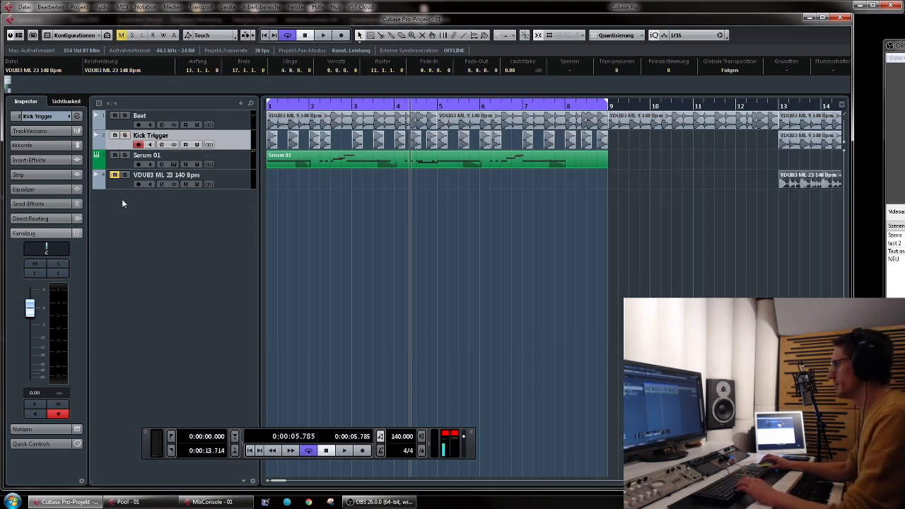
{"action": "left_click", "coordinate": [363, 174]}
Reopen the Serum 01 Compressor and adjust its threshold to -10.9 dB while the loop plays.
{"action": "key", "text": "space"}
{"action": "left_click", "coordinate": [191, 157]}
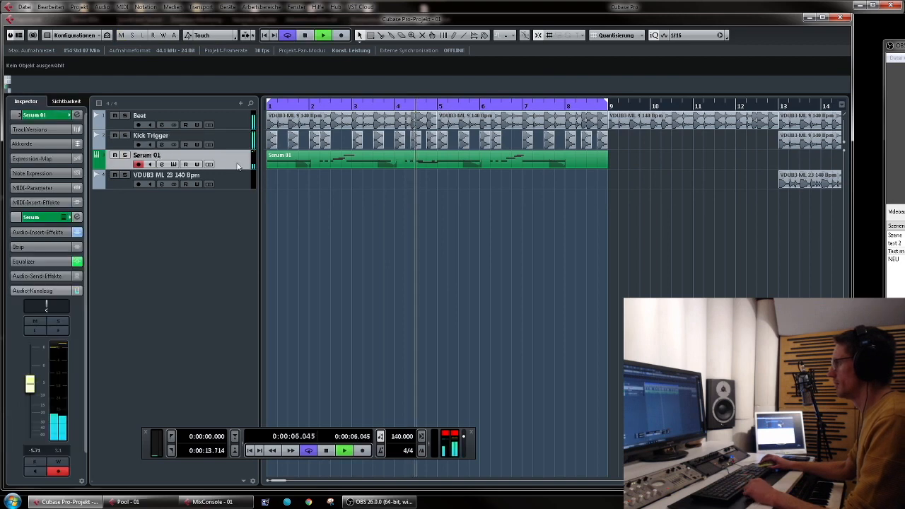
{"action": "left_click", "coordinate": [59, 331]}
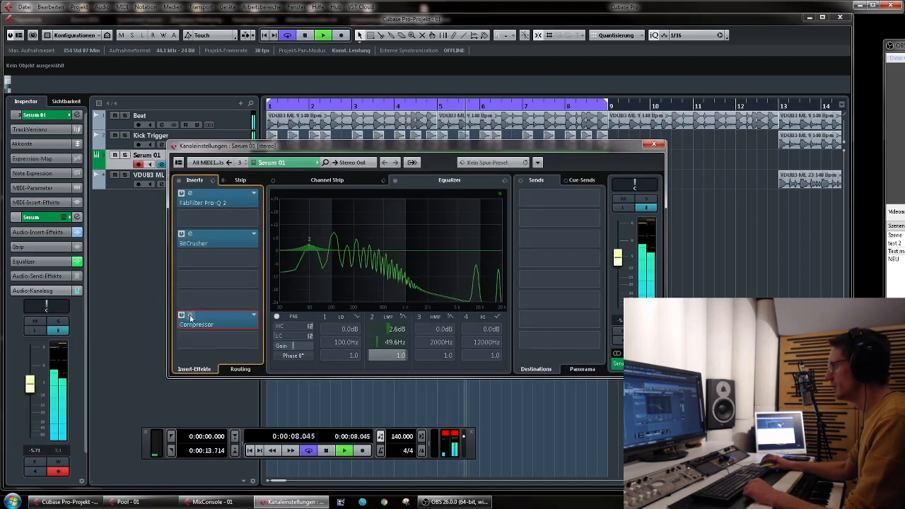
{"action": "left_click", "coordinate": [190, 316]}
{"action": "left_click_drag", "start_coordinate": [355, 231], "coordinate": [362, 183]}
{"action": "left_click_drag", "start_coordinate": [349, 228], "coordinate": [368, 205]}
{"action": "key", "text": "space"}
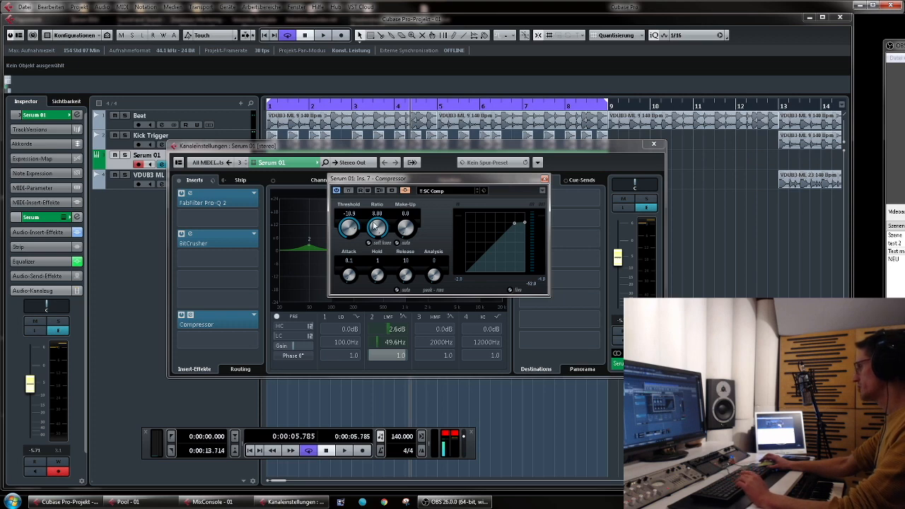
Compare strong and light ducking by lowering the Compressor threshold to -26.0 dB and raising it to -9.0 dB.
{"action": "left_click_drag", "start_coordinate": [455, 184], "coordinate": [449, 231]}
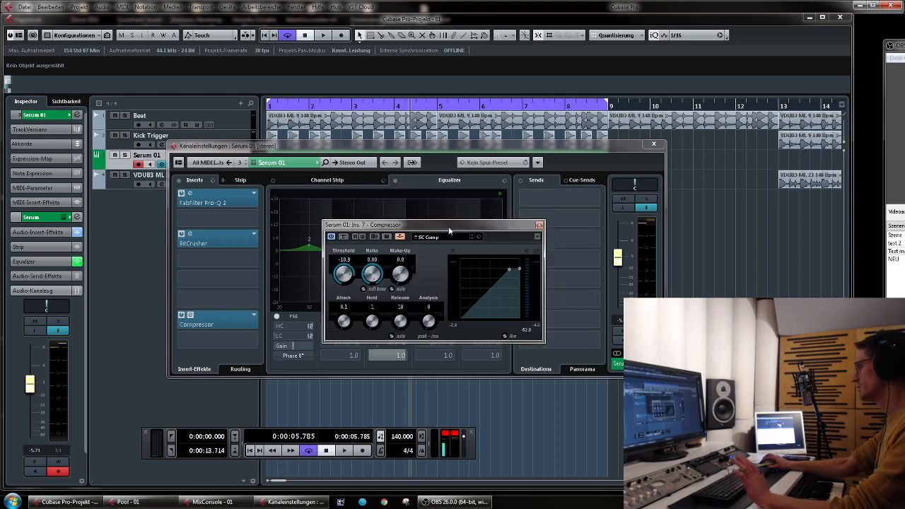
{"action": "left_click", "coordinate": [344, 274], "text": "alt"}
{"action": "left_click_drag", "start_coordinate": [364, 268], "coordinate": [363, 273]}
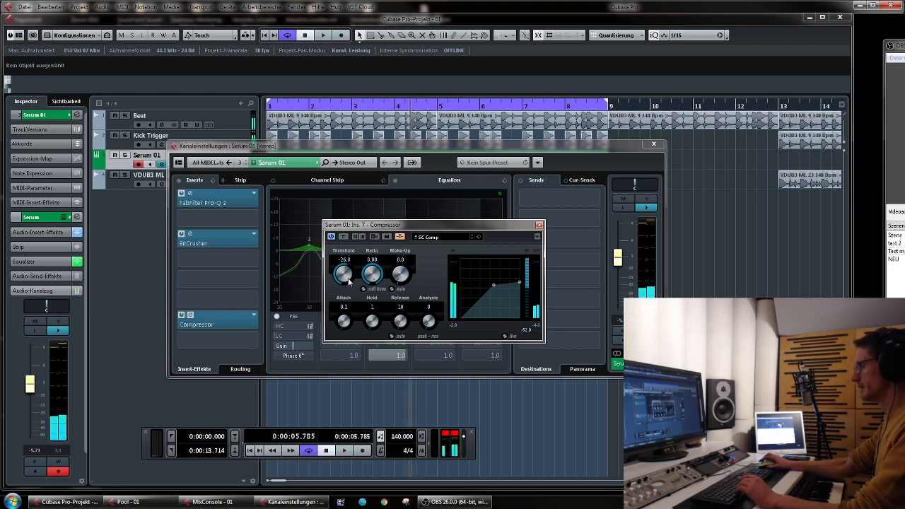
{"action": "left_click_drag", "start_coordinate": [342, 273], "coordinate": [369, 239]}
{"action": "key", "text": "space"}
{"action": "left_click_drag", "start_coordinate": [344, 273], "coordinate": [362, 248]}
{"action": "key", "text": "space"}
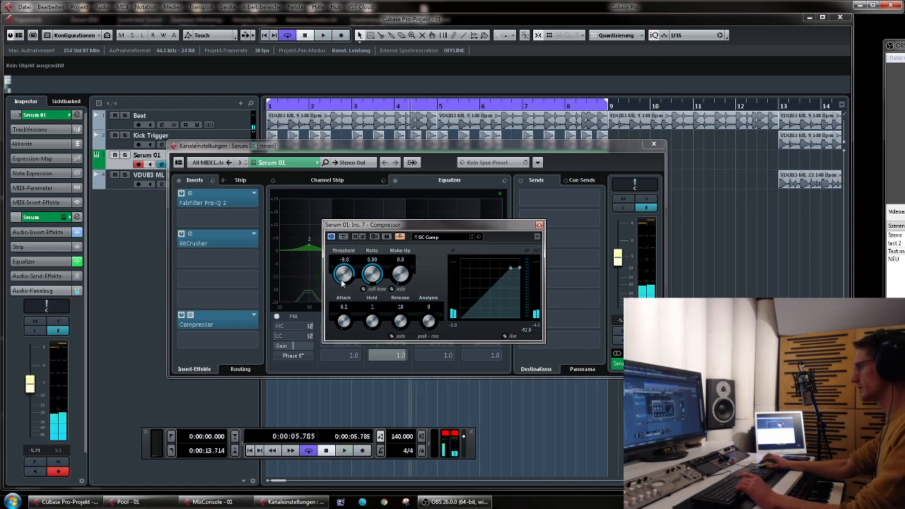
Set the Compressor threshold to -10.2 dB during playback, and close the plug-in and the channel settings.
{"action": "key", "text": "space"}
{"action": "left_click_drag", "start_coordinate": [342, 278], "coordinate": [366, 252]}
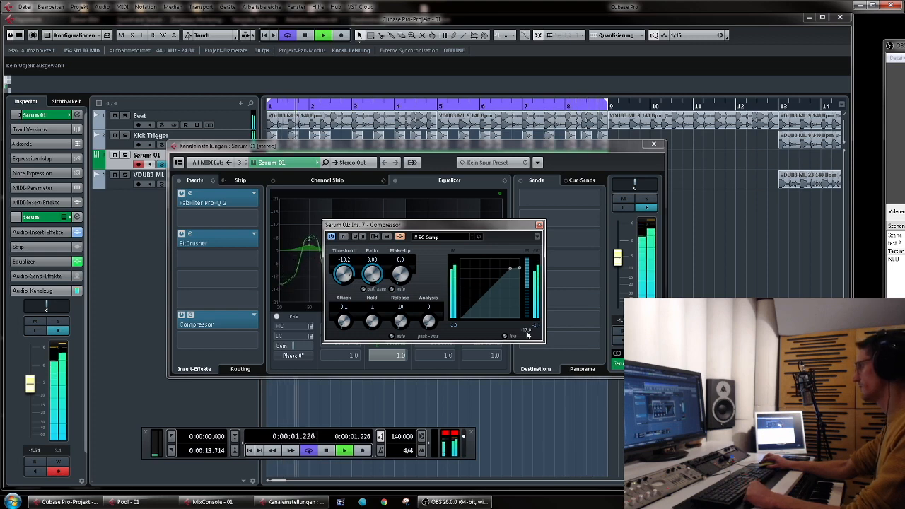
{"action": "left_click", "coordinate": [539, 225]}
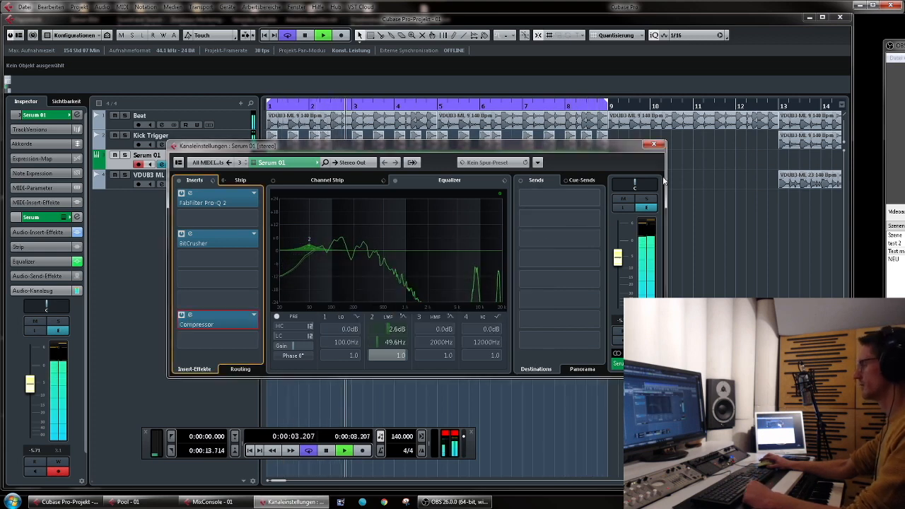
{"action": "left_click", "coordinate": [653, 144]}
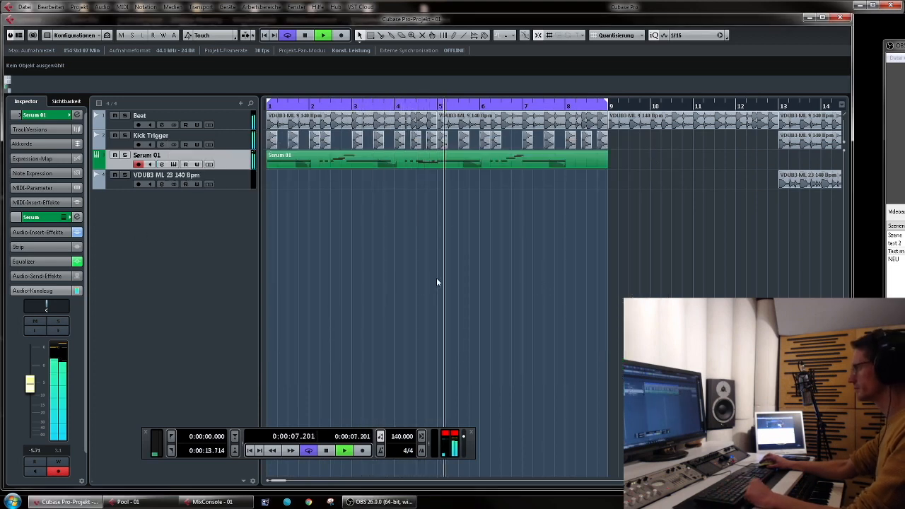
Review the insert chain and EQ in the Serum 01 channel settings, and stop playback.
{"action": "left_click", "coordinate": [59, 331]}
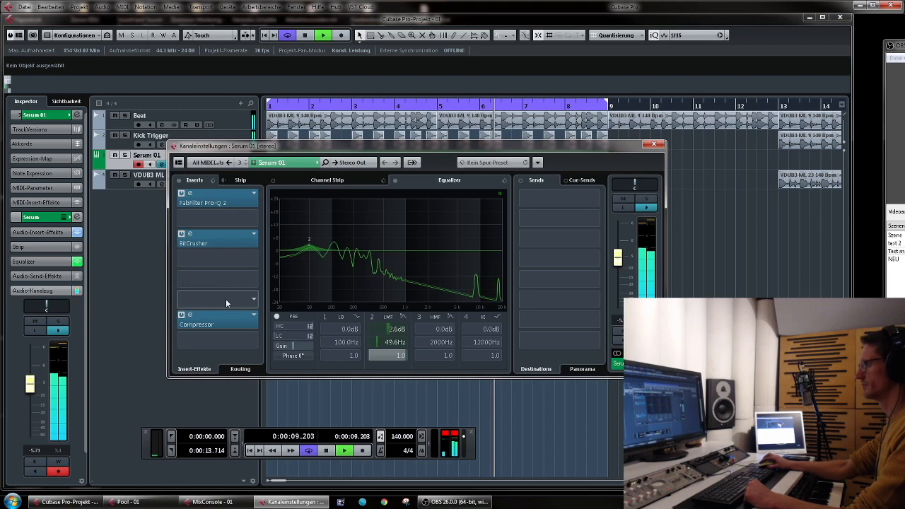
{"action": "key", "text": "space"}
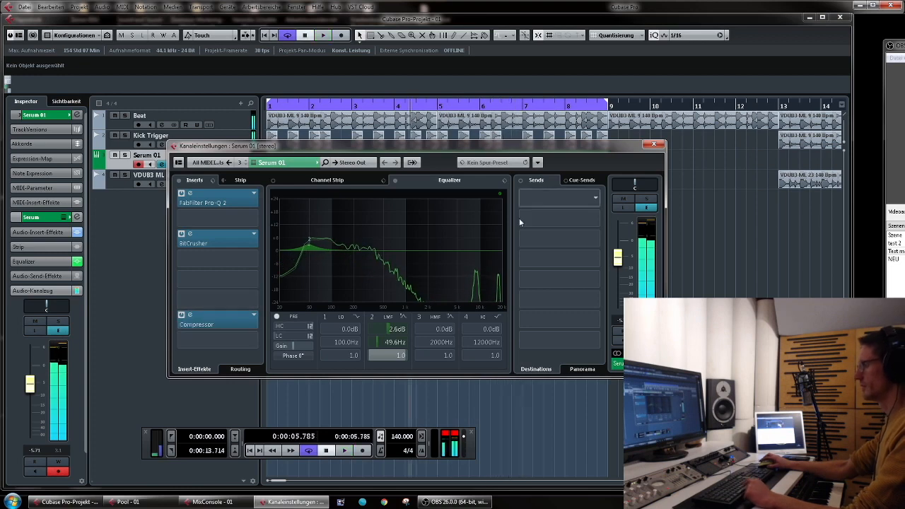
{"action": "left_click", "coordinate": [653, 145]}
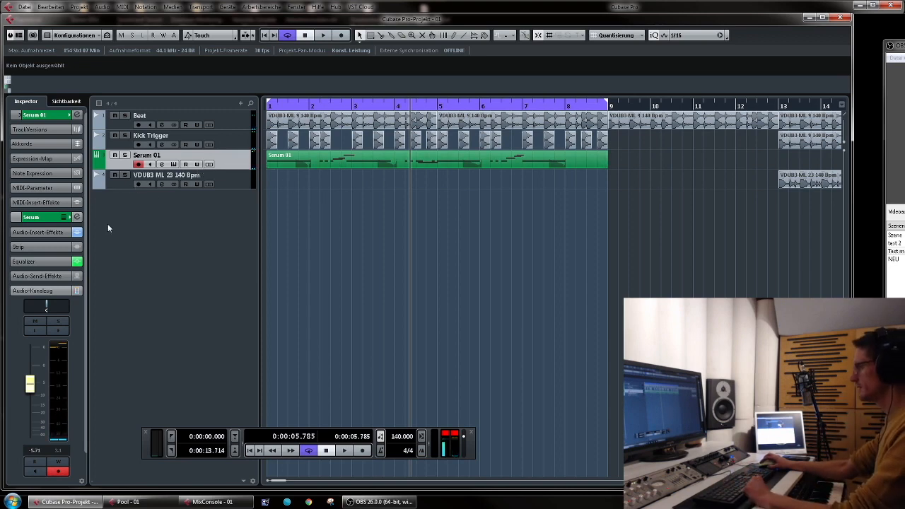
{"action": "left_click", "coordinate": [61, 330]}
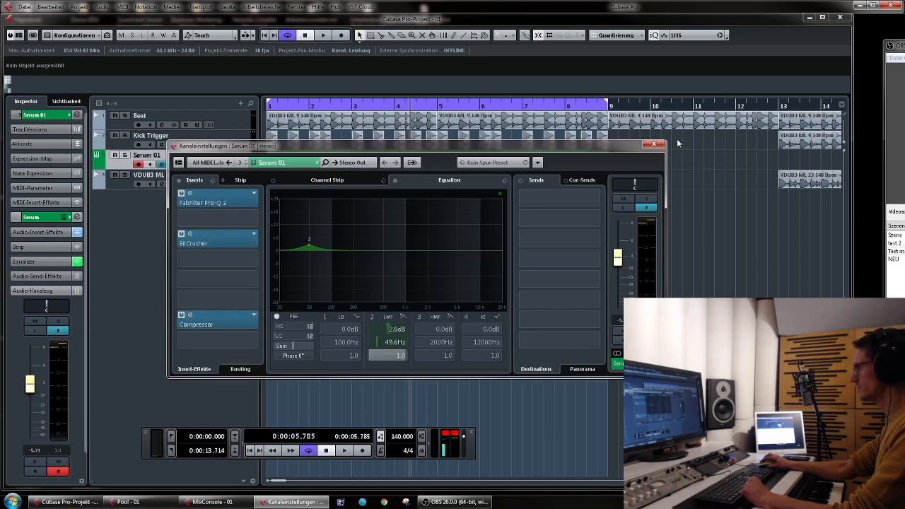
{"action": "left_click", "coordinate": [653, 144]}
Duplicate the Serum 01 track, and rename the original "Bass Low" and the copy "Bass High".
{"action": "right_click", "coordinate": [237, 162]}
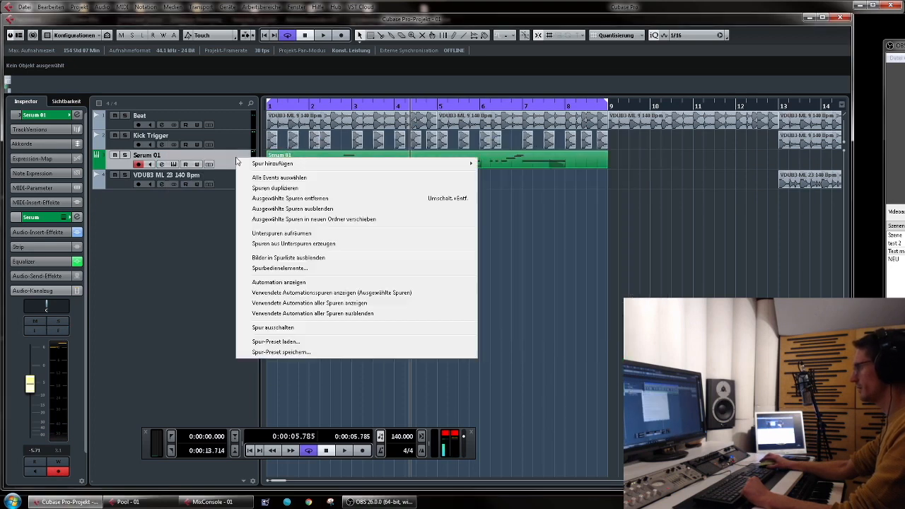
{"action": "left_click", "coordinate": [301, 190]}
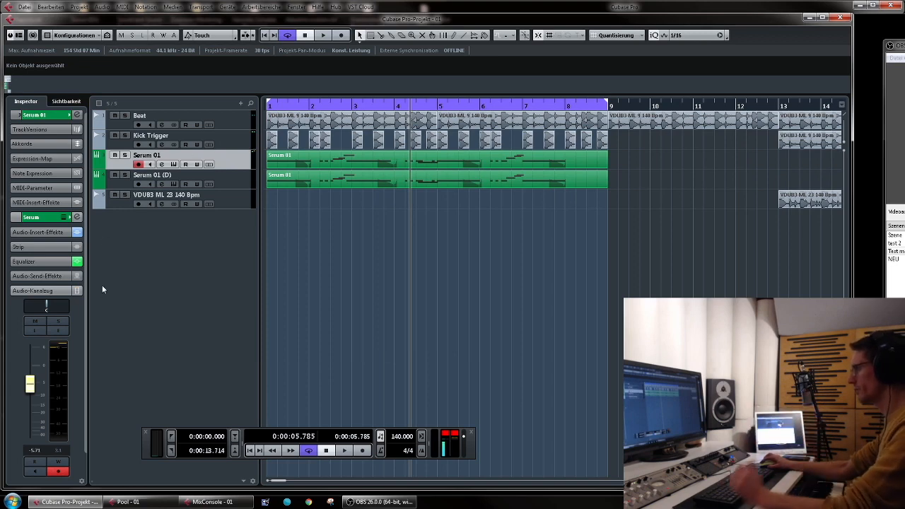
{"action": "double_click", "coordinate": [166, 157]}
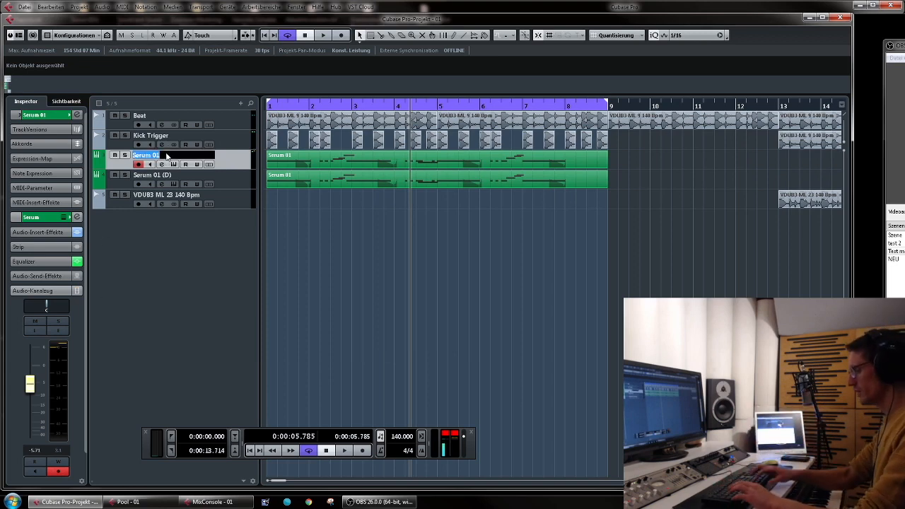
{"action": "key", "text": "Return"}
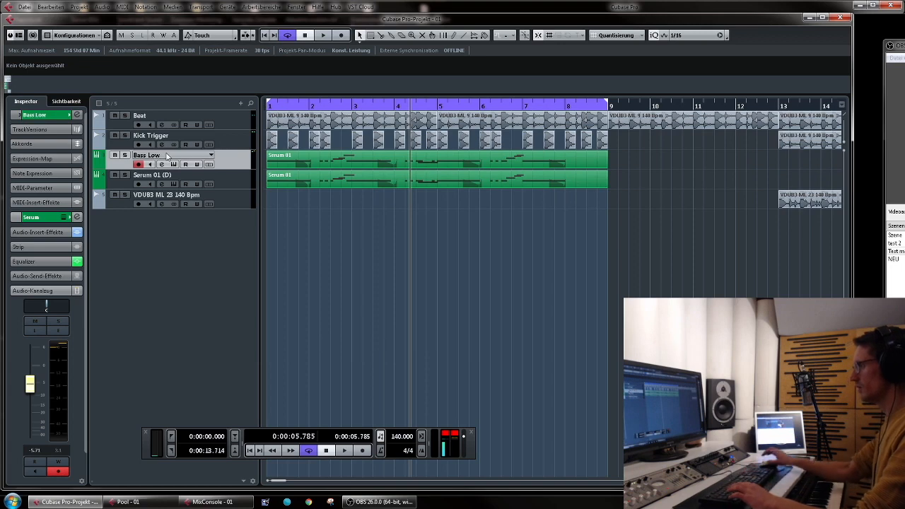
{"action": "double_click", "coordinate": [168, 173]}
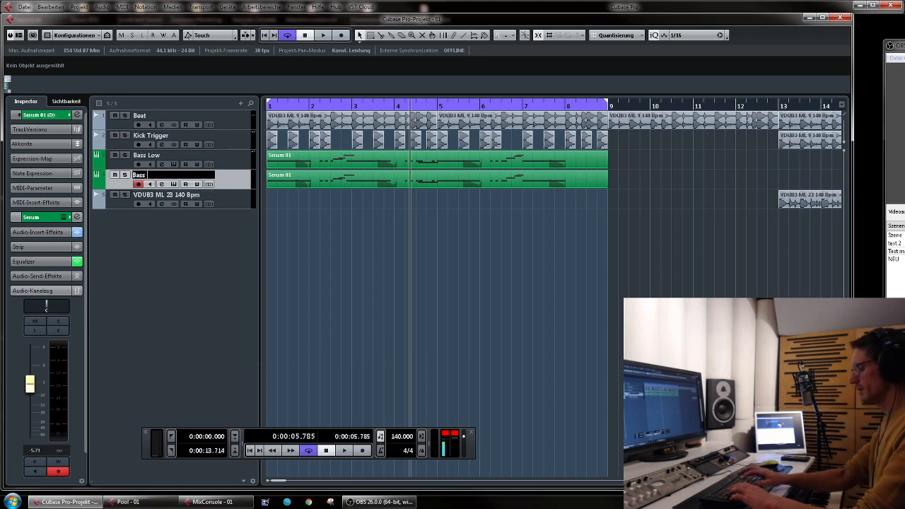
{"action": "key", "text": "Return"}
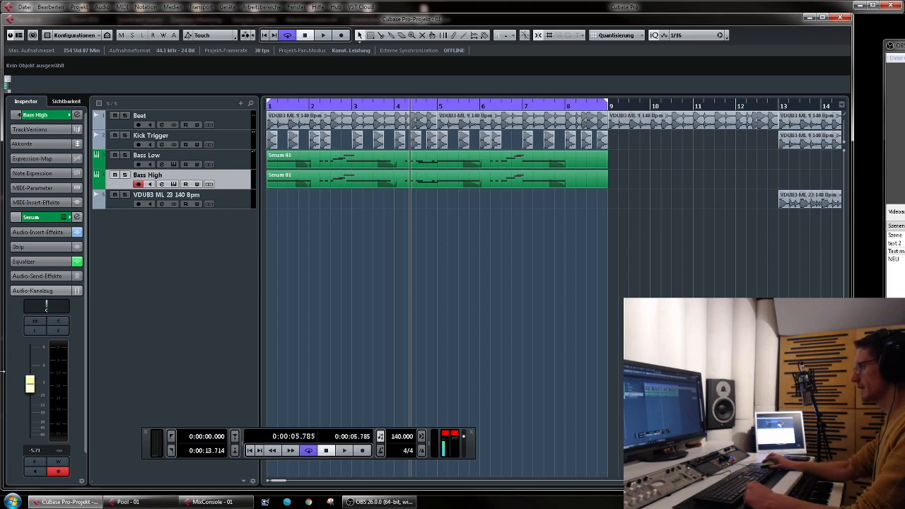
Remove the Compressor from the Bass High channel's inserts, and close the channel settings.
{"action": "left_click", "coordinate": [58, 330]}
{"action": "left_click", "coordinate": [255, 316]}
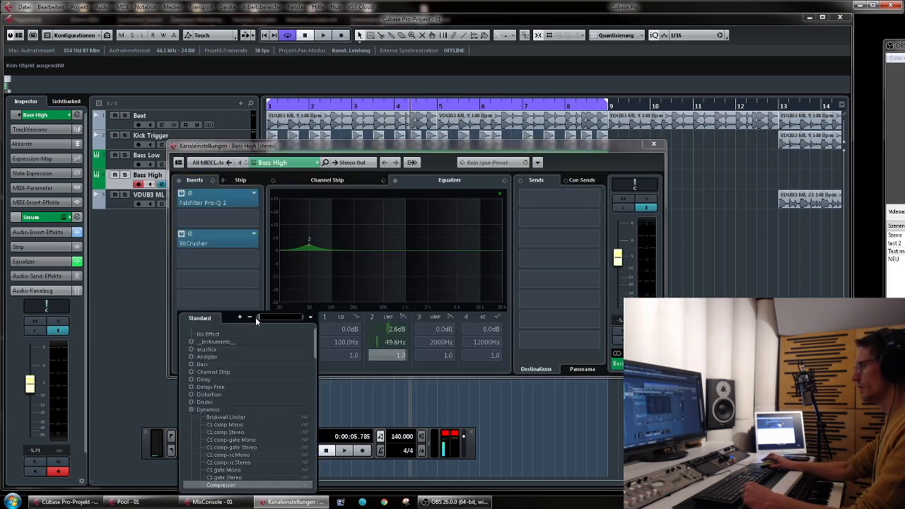
{"action": "left_click", "coordinate": [568, 150]}
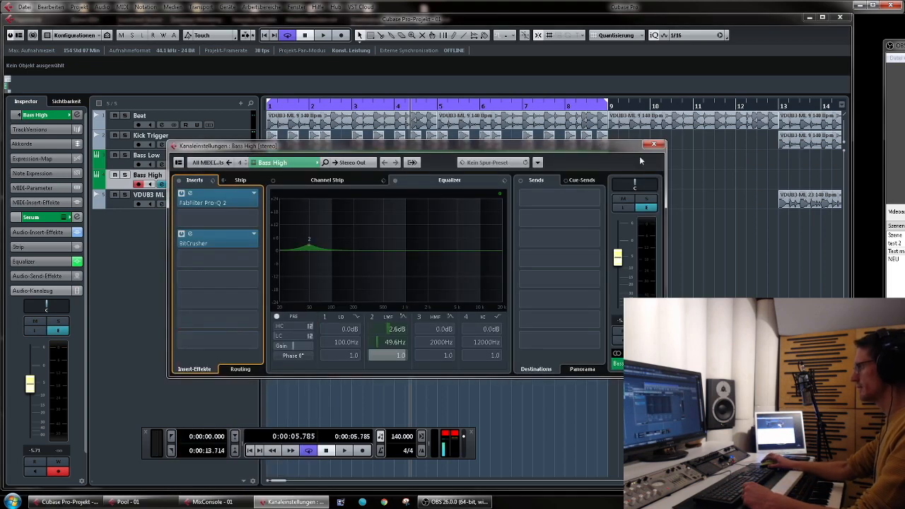
{"action": "left_click", "coordinate": [653, 145]}
Insert REQ 6 Stereo in Bass High's sixth slot, raise its band 1 high-pass to about 1.6 kHz, and close the windows.
{"action": "left_click", "coordinate": [58, 331]}
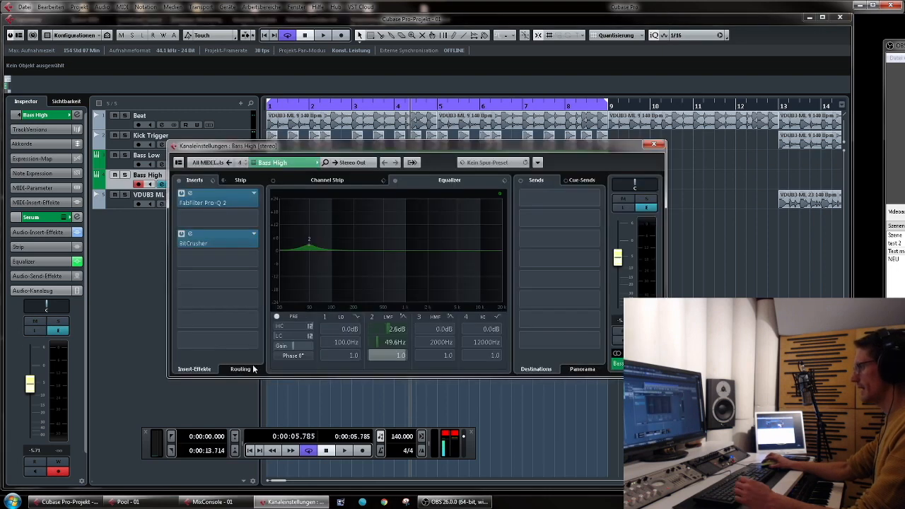
{"action": "left_click", "coordinate": [250, 302]}
{"action": "type", "text": "req"}
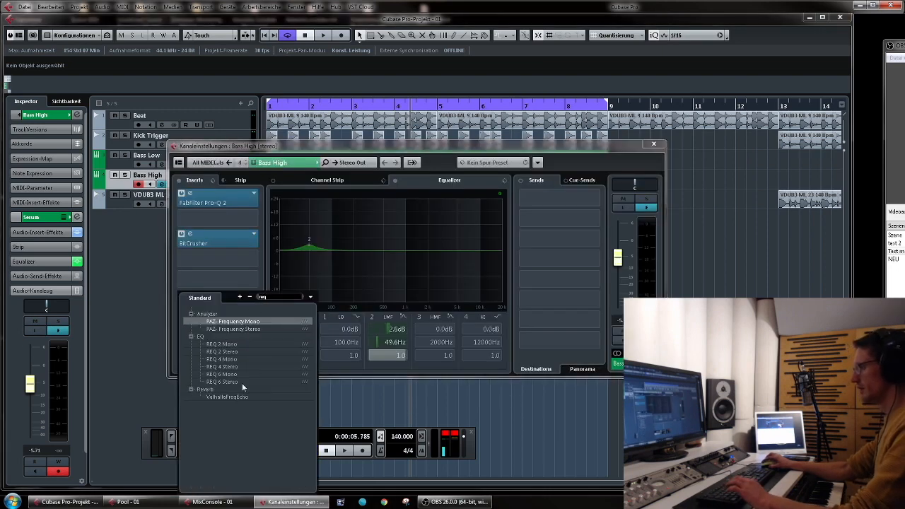
{"action": "left_click", "coordinate": [242, 383]}
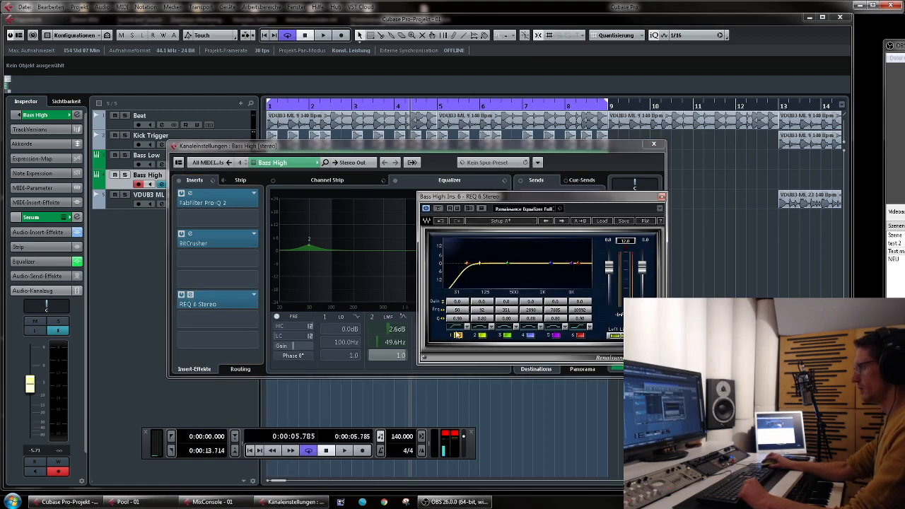
{"action": "left_click", "coordinate": [456, 319]}
{"action": "key", "text": "Return"}
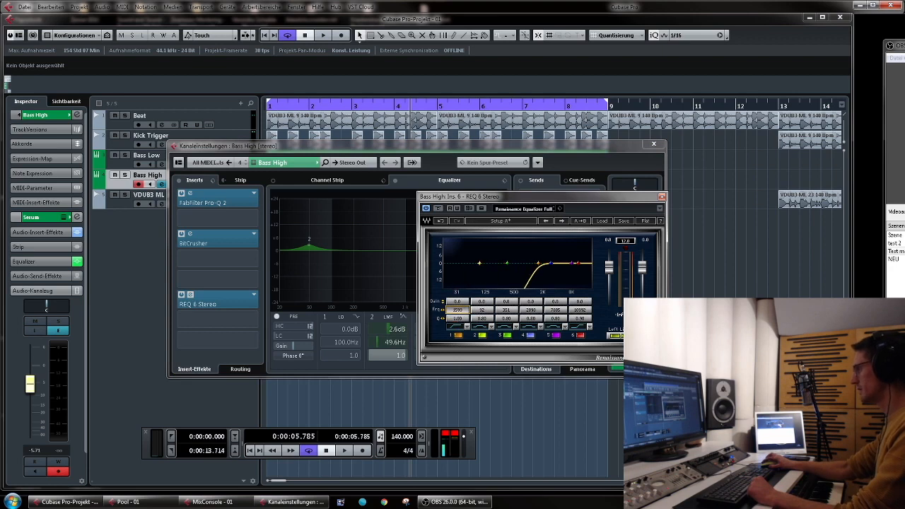
{"action": "left_click", "coordinate": [661, 197]}
{"action": "left_click", "coordinate": [654, 144]}
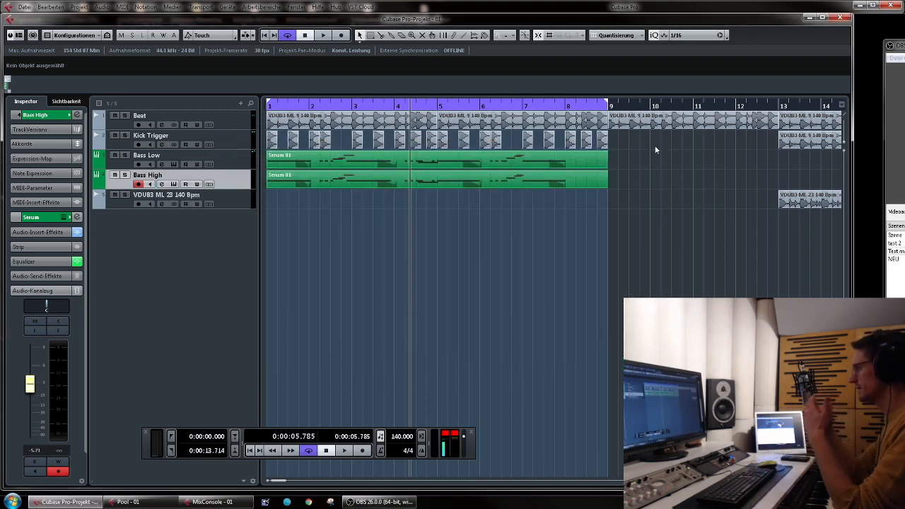
Insert REQ 6 Stereo on the Bass Low channel, and move it into the sixth slot ahead of the Compressor.
{"action": "key", "text": "Up"}
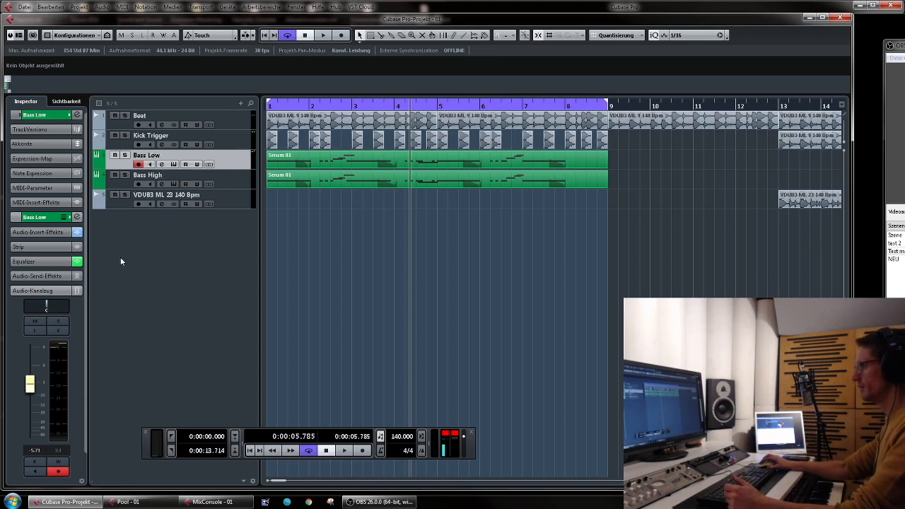
{"action": "left_click", "coordinate": [59, 331]}
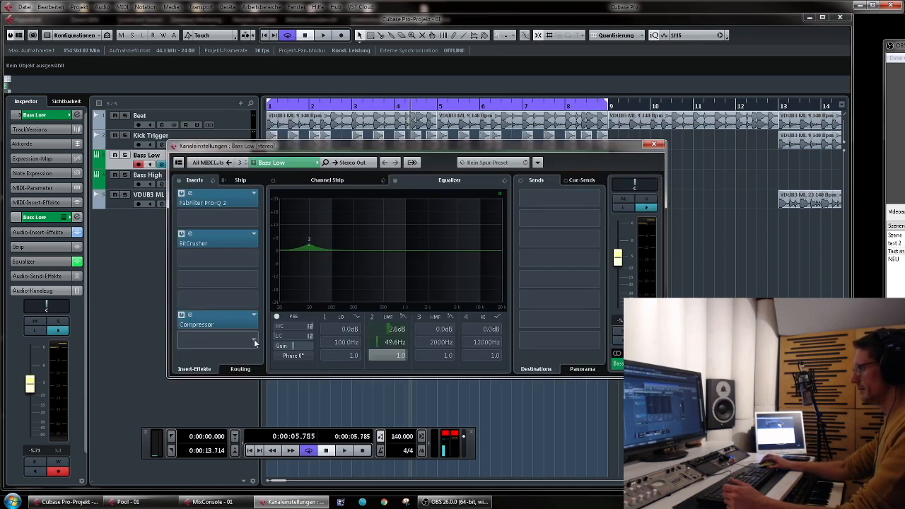
{"action": "left_click", "coordinate": [254, 343]}
{"action": "type", "text": "req"}
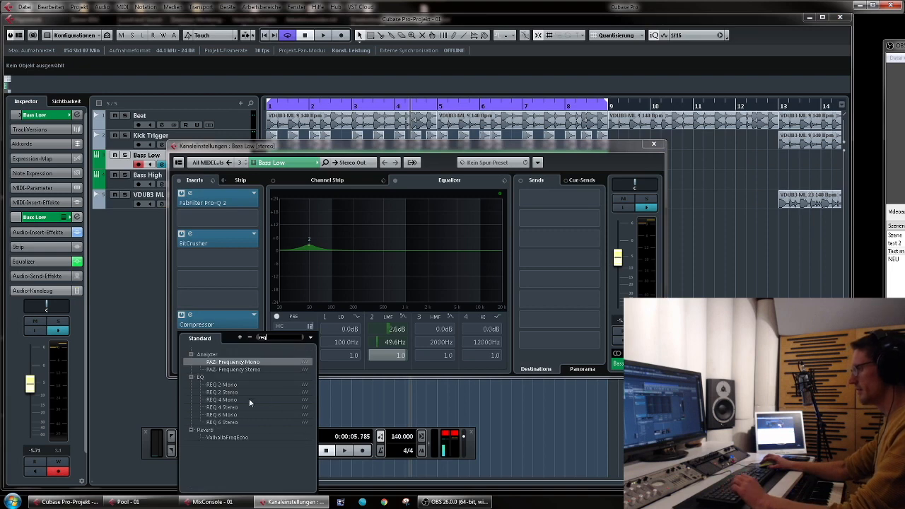
{"action": "left_click", "coordinate": [238, 423]}
{"action": "left_click_drag", "start_coordinate": [229, 336], "coordinate": [227, 300]}
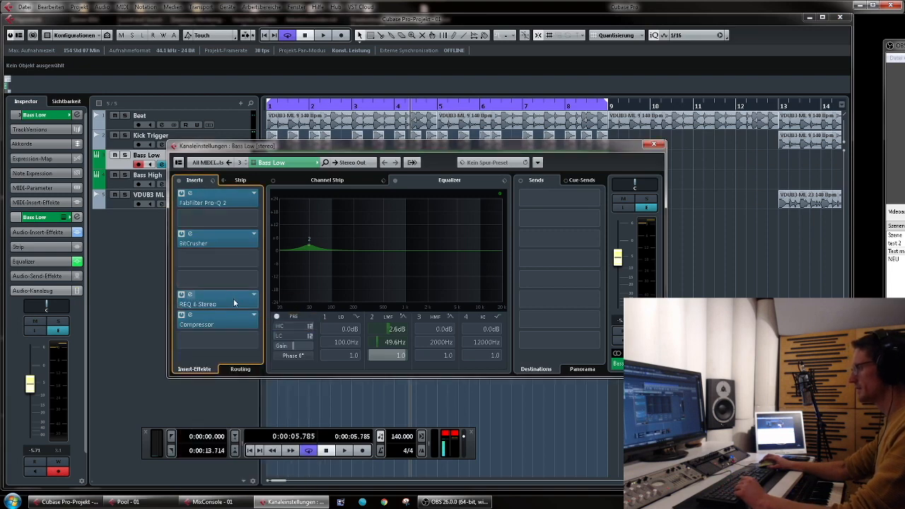
Leave only band 6 active in Bass Low's REQ 6, set its low-pass to 61 Hz, and close the windows.
{"action": "left_click", "coordinate": [190, 295]}
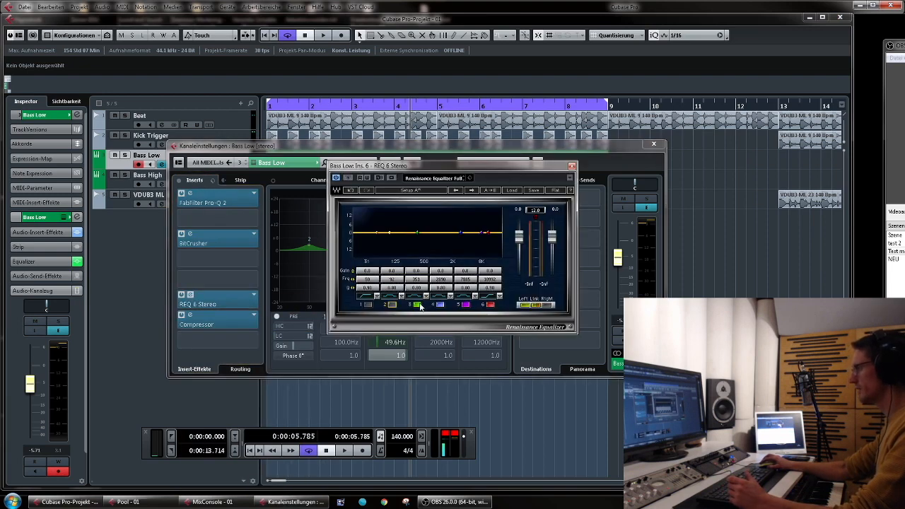
{"action": "left_click", "coordinate": [487, 297]}
{"action": "left_click_drag", "start_coordinate": [490, 279], "coordinate": [489, 325]}
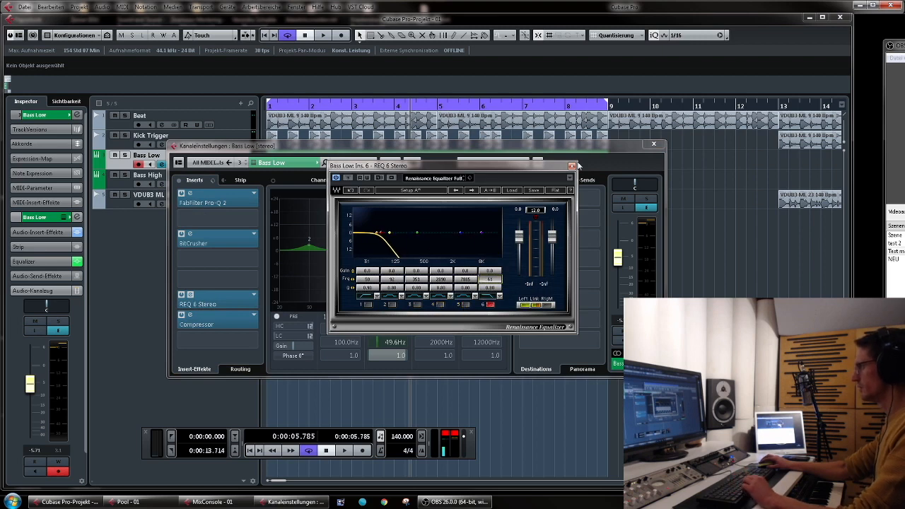
{"action": "left_click", "coordinate": [653, 145]}
{"action": "left_click", "coordinate": [572, 166]}
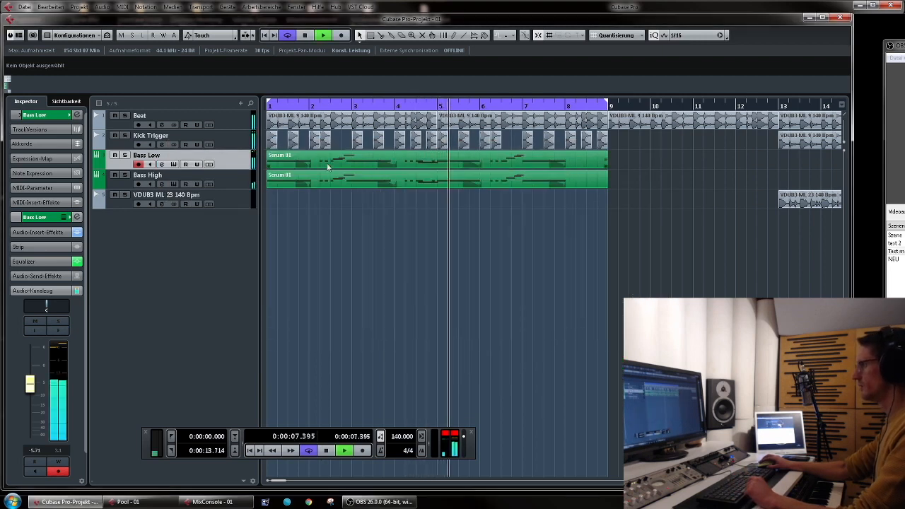
Mute Bass High, and raise the REQ 6 low-pass on Bass Low to 107 Hz during playback.
{"action": "key", "text": "space"}
{"action": "key", "text": "space"}
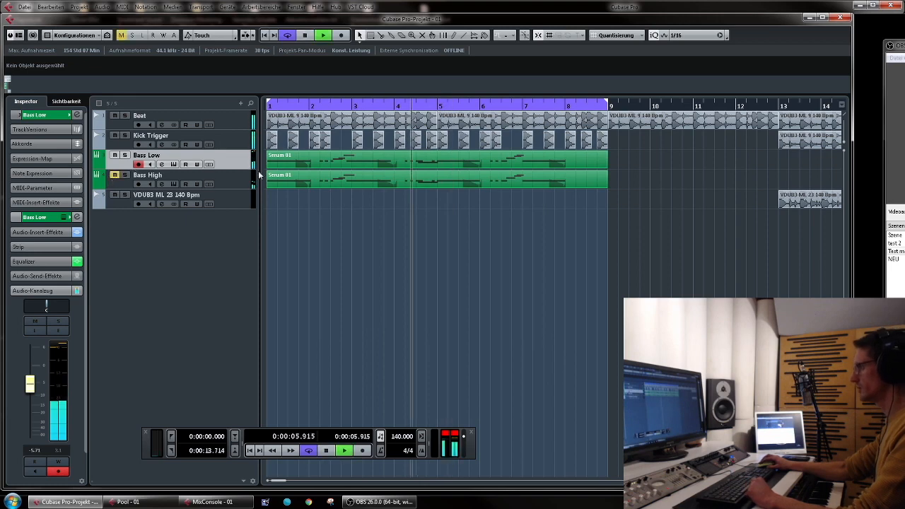
{"action": "left_click", "coordinate": [60, 331]}
{"action": "left_click", "coordinate": [196, 301]}
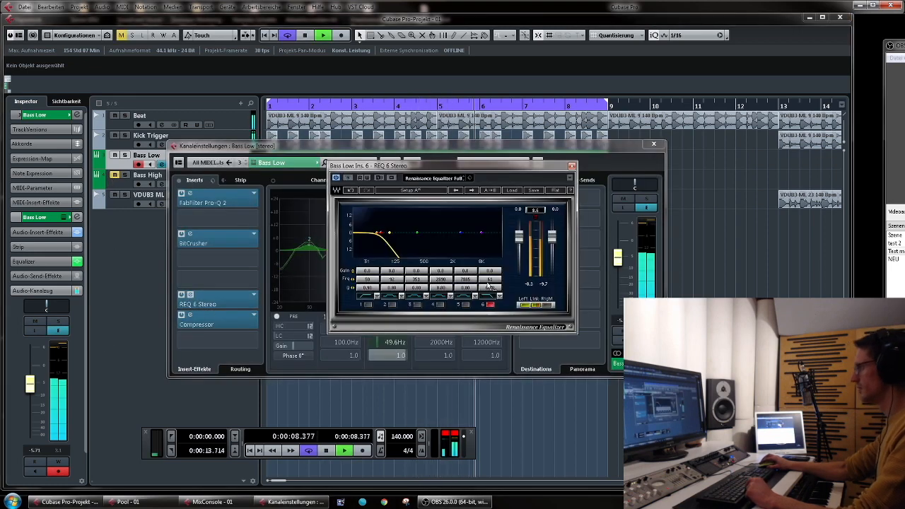
{"action": "mouse_move", "coordinate": [490, 278]}
{"action": "left_mouse_down"}
{"action": "mouse_move", "coordinate": [490, 321]}
{"action": "mouse_move", "coordinate": [499, 278]}
{"action": "left_mouse_up"}
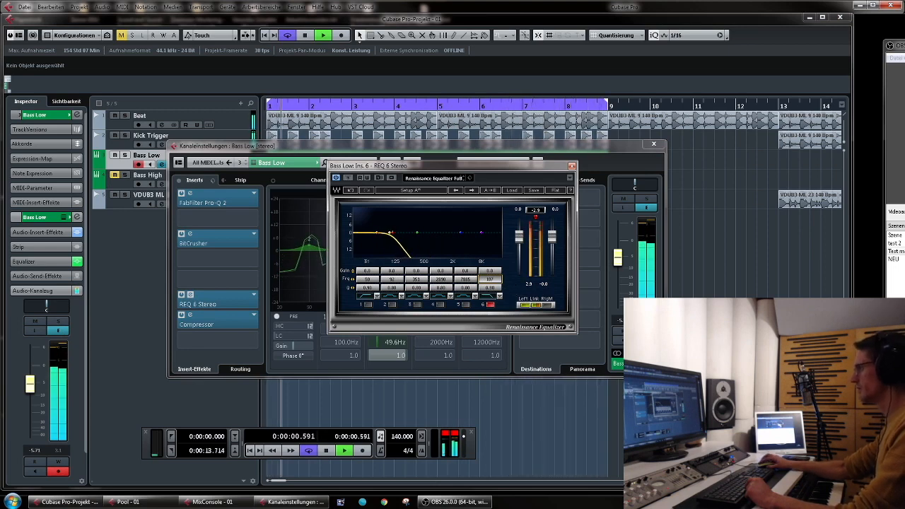
Check the side-chain Compressor's reaction on Bass Low, stop playback, and close the plug-ins and channel settings.
{"action": "left_click", "coordinate": [192, 320]}
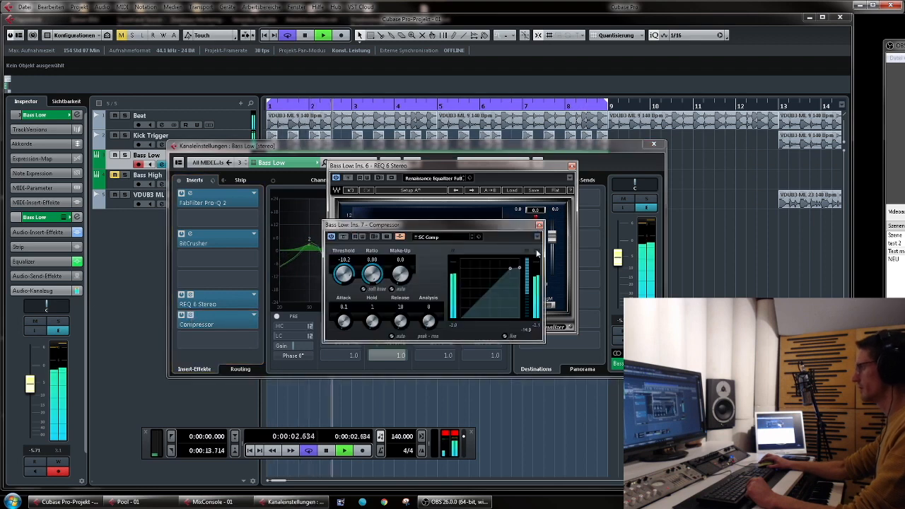
{"action": "left_click", "coordinate": [538, 224]}
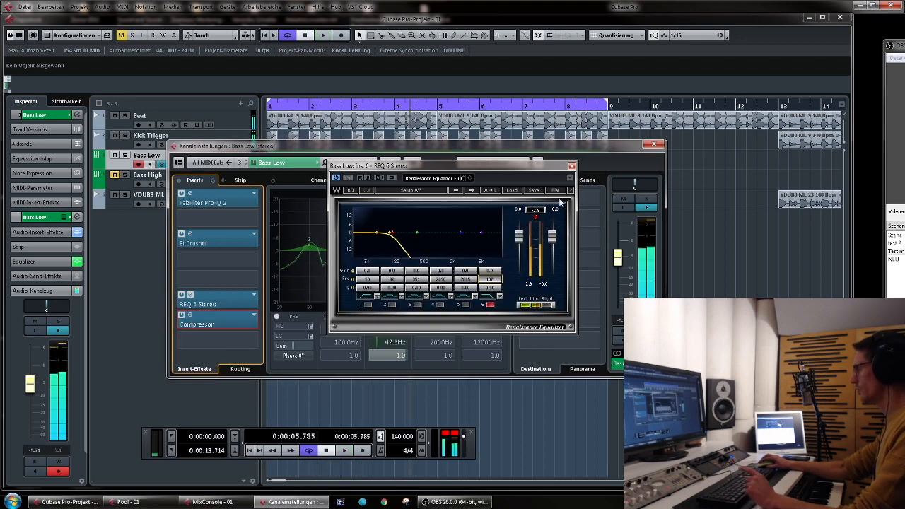
{"action": "left_click", "coordinate": [571, 165]}
{"action": "key", "text": "space"}
{"action": "left_click", "coordinate": [653, 144]}
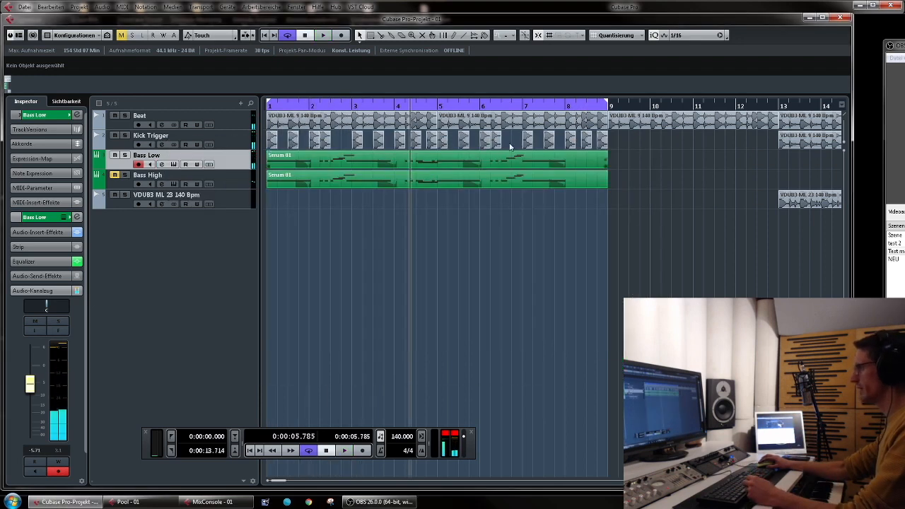
Unmute Bass High, and set band 1 of its REQ 6 high-pass to 417 Hz with Q 0.76 during playback.
{"action": "left_click", "coordinate": [118, 177]}
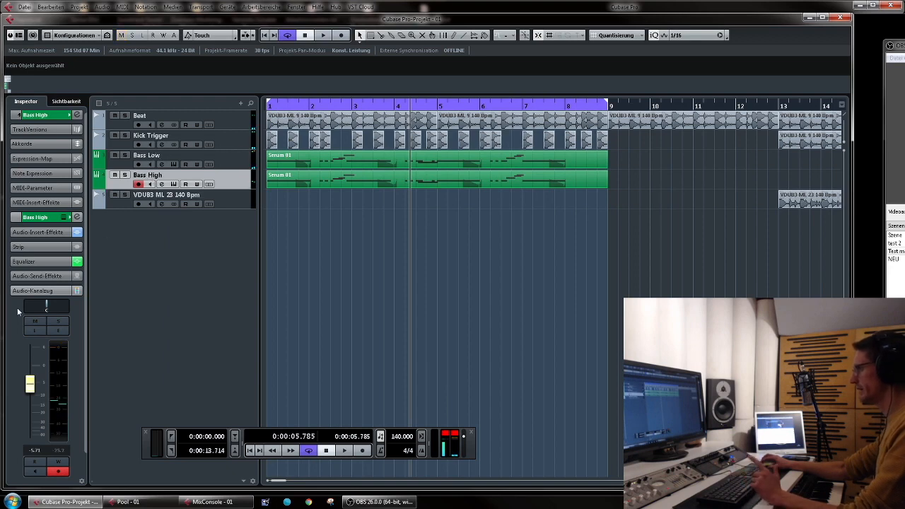
{"action": "left_click", "coordinate": [61, 331]}
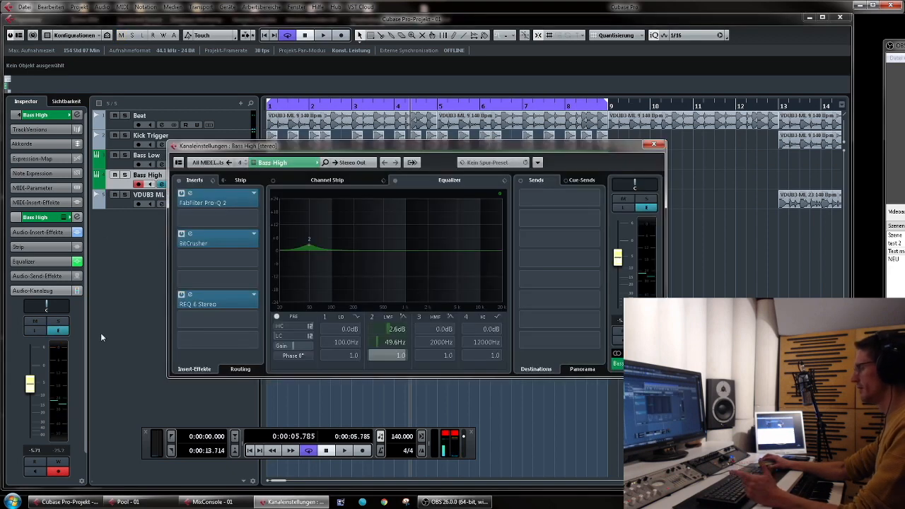
{"action": "left_click", "coordinate": [189, 295]}
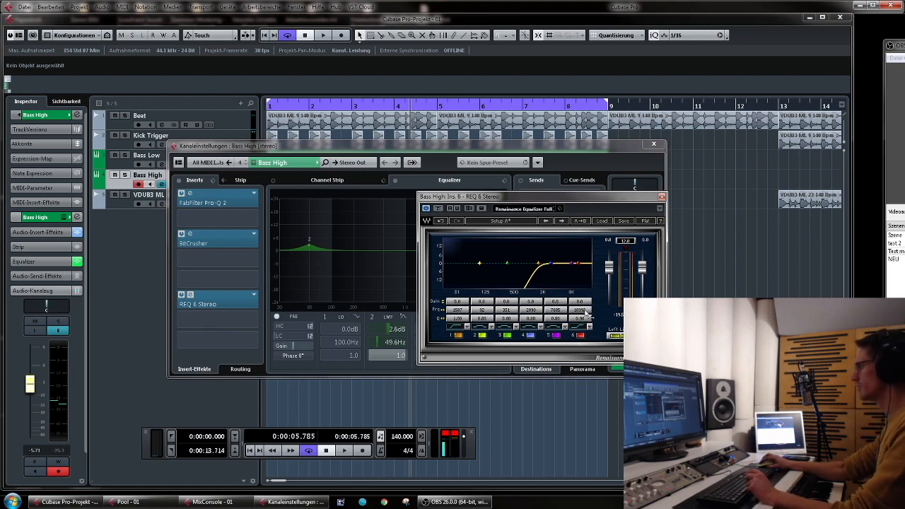
{"action": "key", "text": "space"}
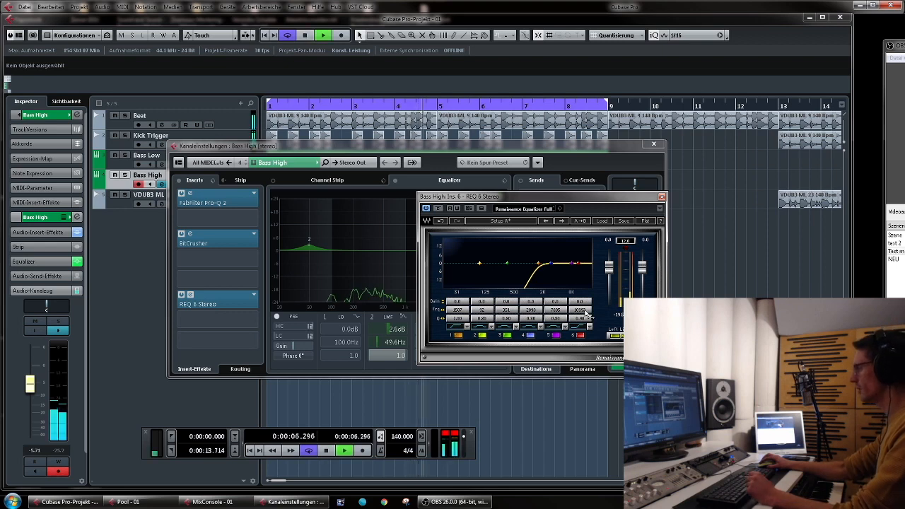
{"action": "left_click_drag", "start_coordinate": [586, 312], "coordinate": [559, 313]}
{"action": "mouse_move", "coordinate": [457, 311]}
{"action": "left_mouse_down"}
{"action": "mouse_move", "coordinate": [421, 311]}
{"action": "mouse_move", "coordinate": [467, 317]}
{"action": "mouse_move", "coordinate": [460, 310]}
{"action": "mouse_move", "coordinate": [462, 325]}
{"action": "left_mouse_up"}
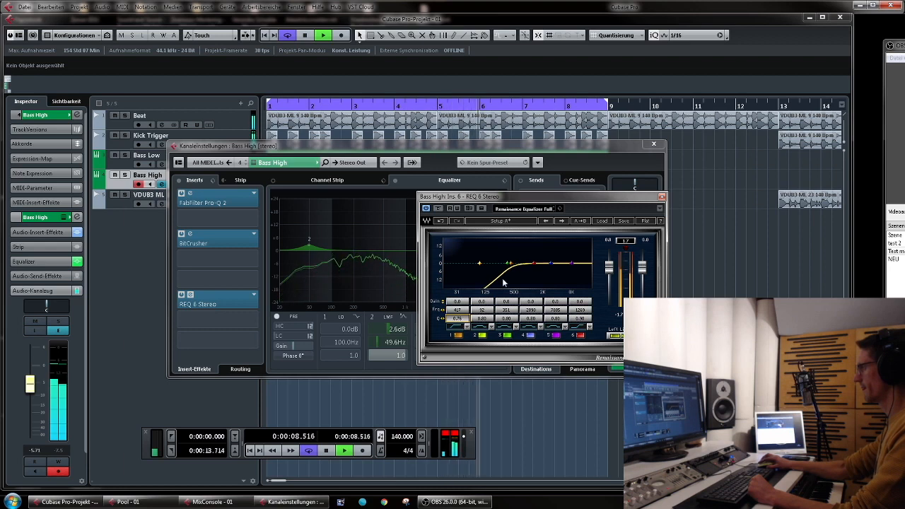
Switch off band 6 in Bass High's REQ 6, and set band 4 to -3.2 dB at 465 Hz.
{"action": "mouse_move", "coordinate": [534, 263]}
{"action": "left_mouse_down"}
{"action": "mouse_move", "coordinate": [530, 247]}
{"action": "mouse_move", "coordinate": [539, 263]}
{"action": "left_mouse_up"}
{"action": "left_click", "coordinate": [580, 336]}
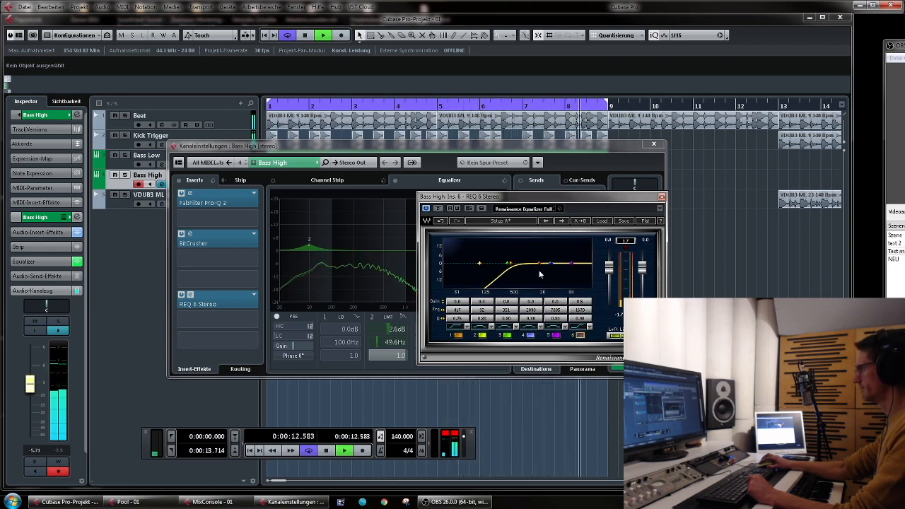
{"action": "left_click_drag", "start_coordinate": [551, 264], "coordinate": [512, 268]}
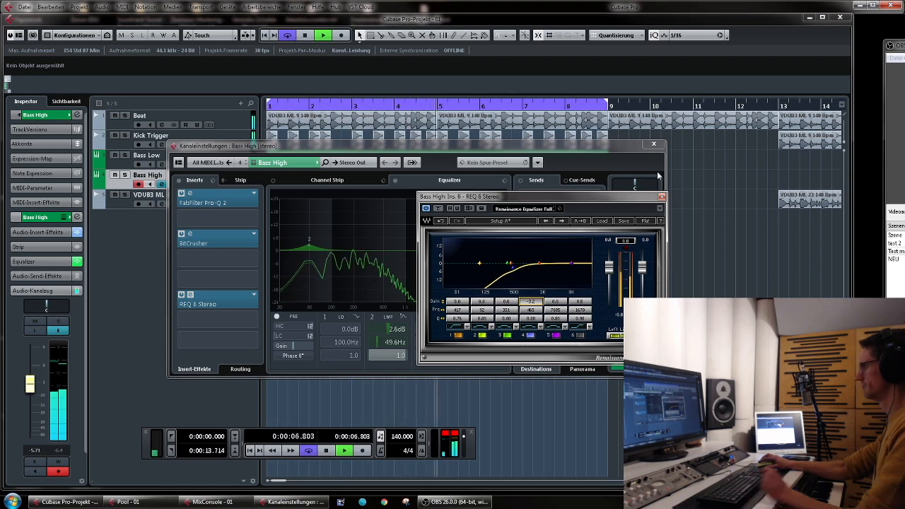
{"action": "left_click", "coordinate": [662, 198]}
Raise the Bass High channel volume to about -3.3 dB, audition both bass tracks, and stop playback.
{"action": "left_click_drag", "start_coordinate": [621, 262], "coordinate": [621, 251]}
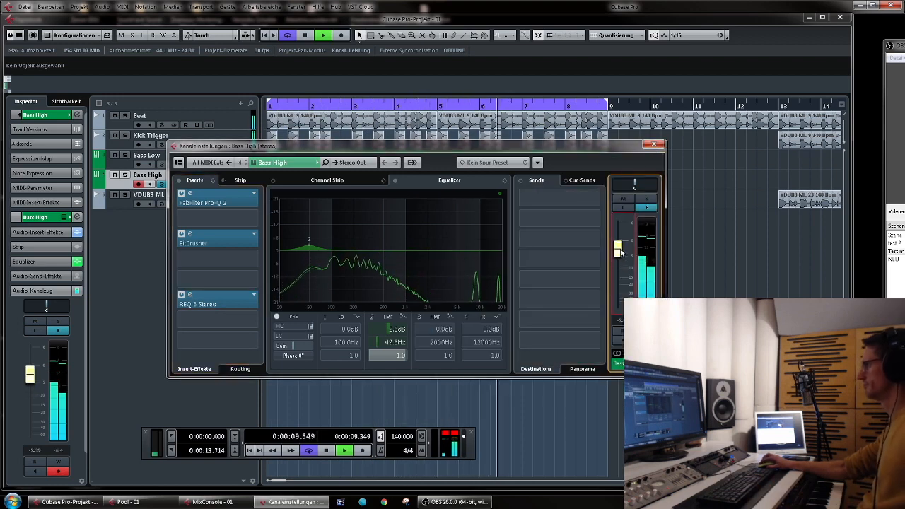
{"action": "left_click", "coordinate": [653, 145]}
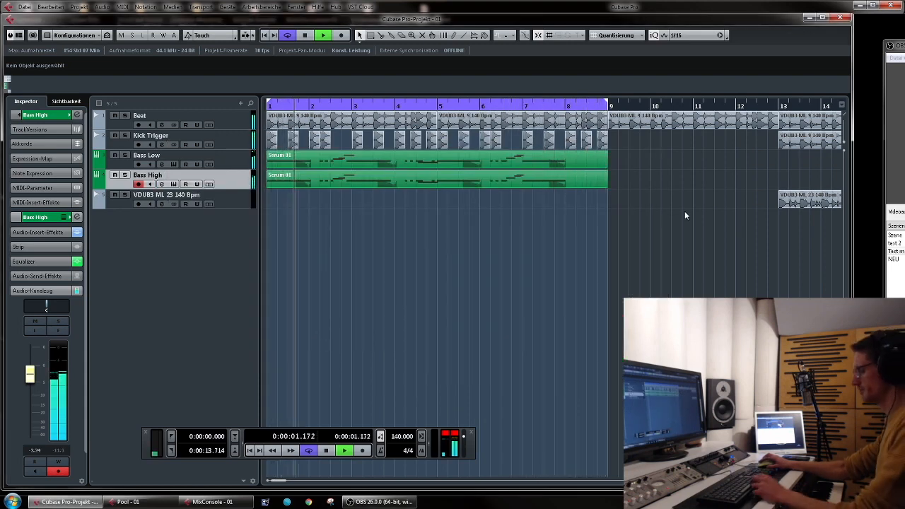
{"action": "key", "text": "space"}
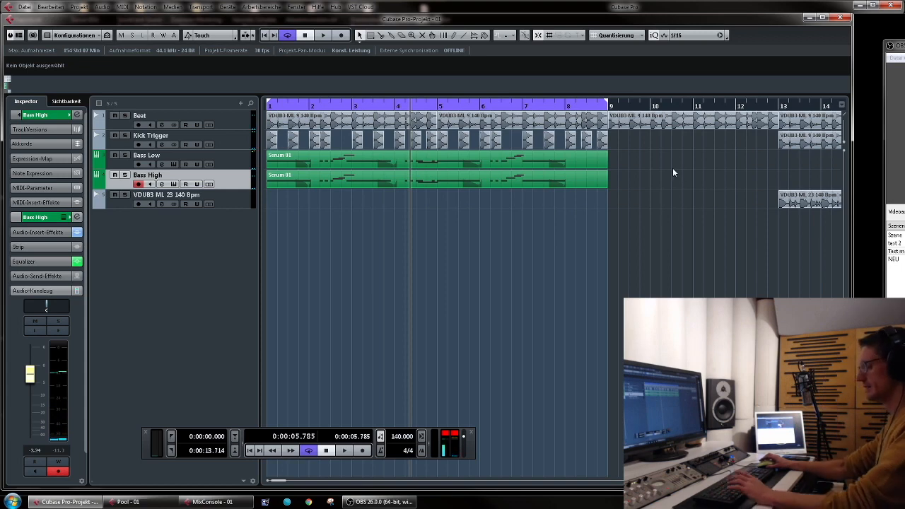
Delete the Serum 01 clip on Bass High along with the Bass High track.
{"action": "key", "text": "g"}
{"action": "key", "text": "g"}
{"action": "key", "text": "g"}
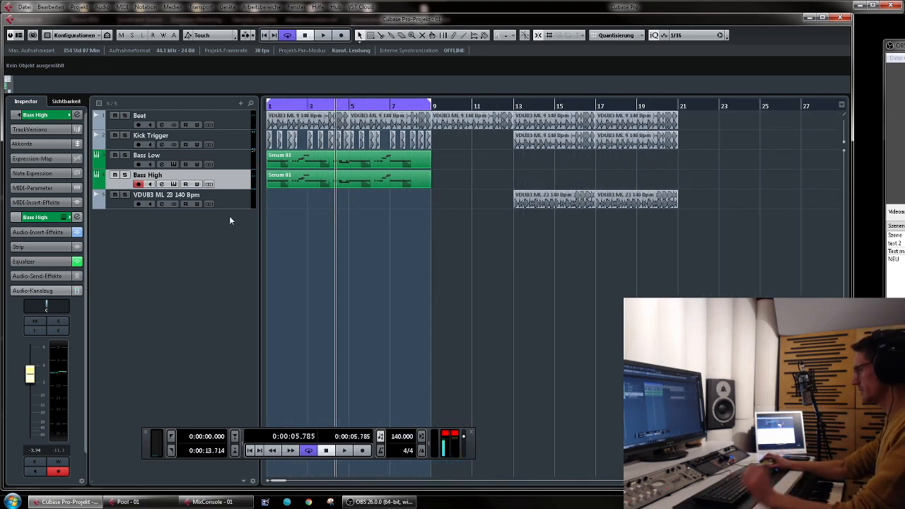
{"action": "left_click_drag", "start_coordinate": [460, 182], "coordinate": [259, 180]}
{"action": "key", "text": "Delete"}
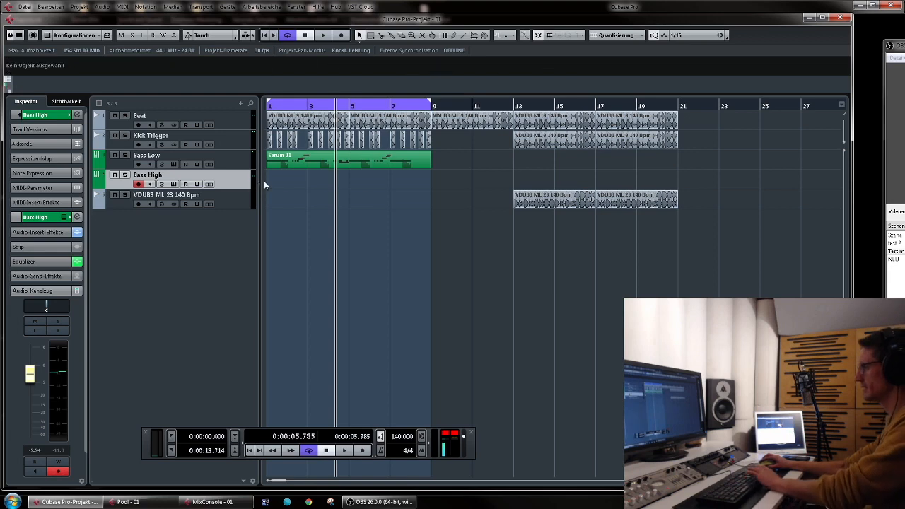
{"action": "key", "text": "Delete"}
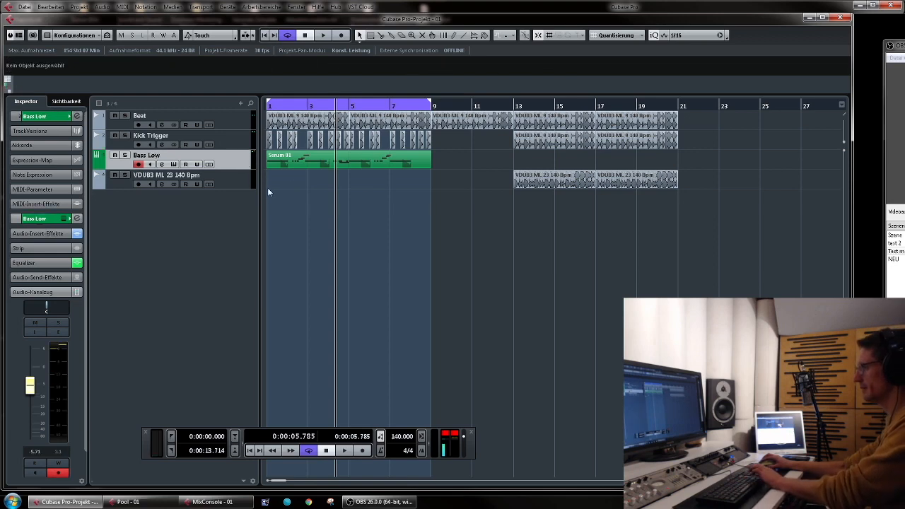
Remove the Compressor from the Bass Low channel's inserts.
{"action": "left_click", "coordinate": [58, 332]}
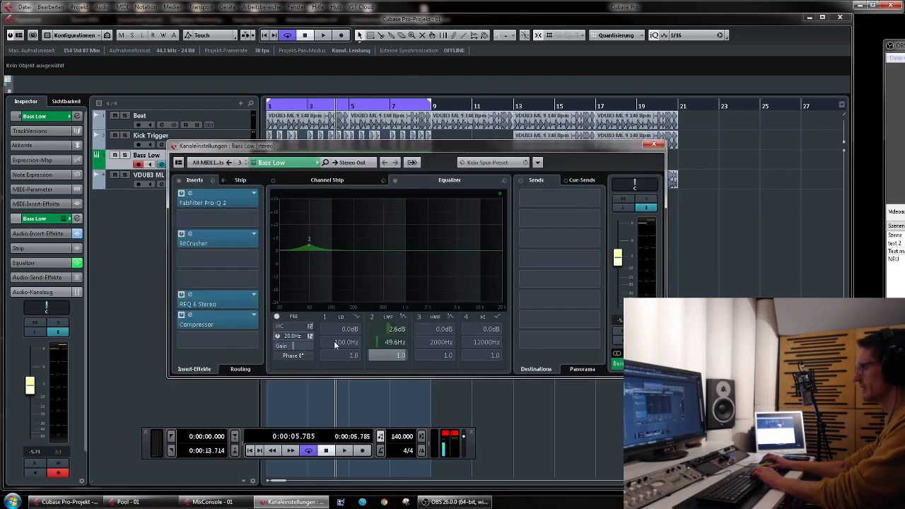
{"action": "left_click", "coordinate": [258, 317]}
{"action": "left_click", "coordinate": [208, 335]}
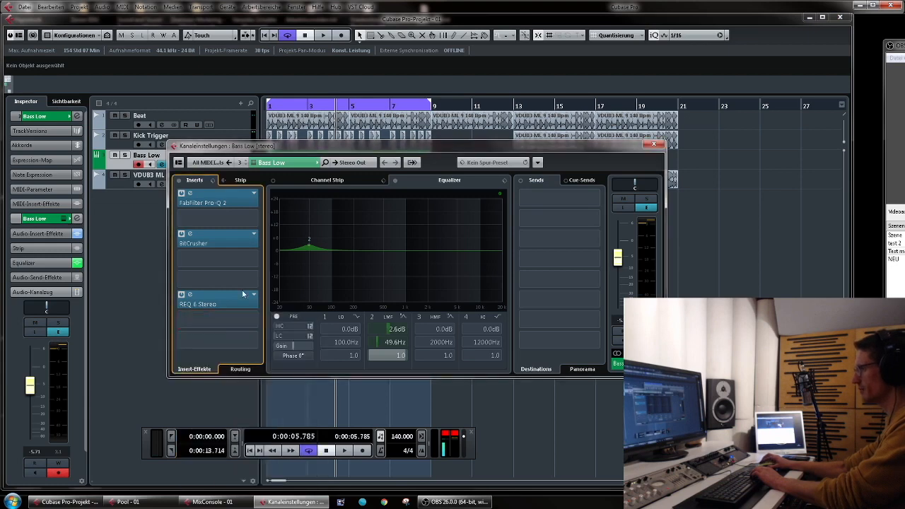
Remove REQ 6 Stereo from the Bass Low channel's inserts and close its channel settings.
{"action": "left_click", "coordinate": [254, 295]}
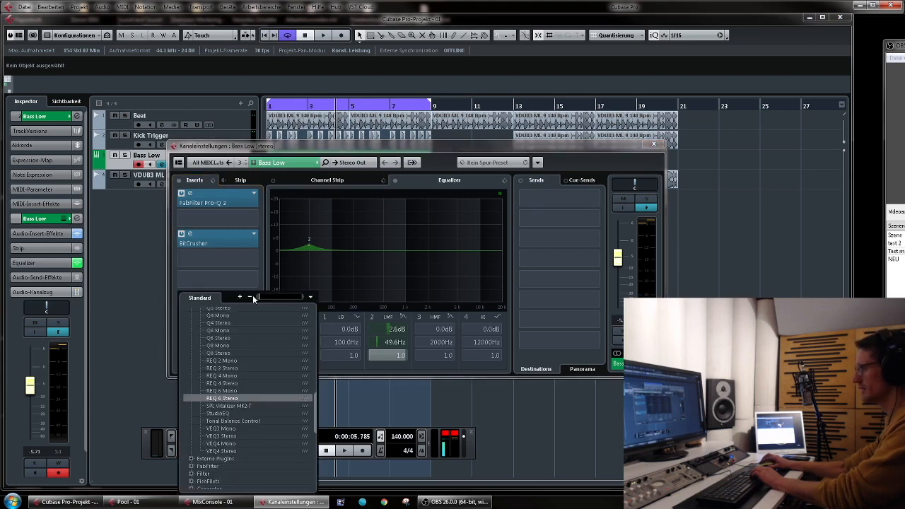
{"action": "scroll", "coordinate": [246, 322], "scroll_direction": "up", "scroll_amount": 10}
{"action": "left_click", "coordinate": [222, 316]}
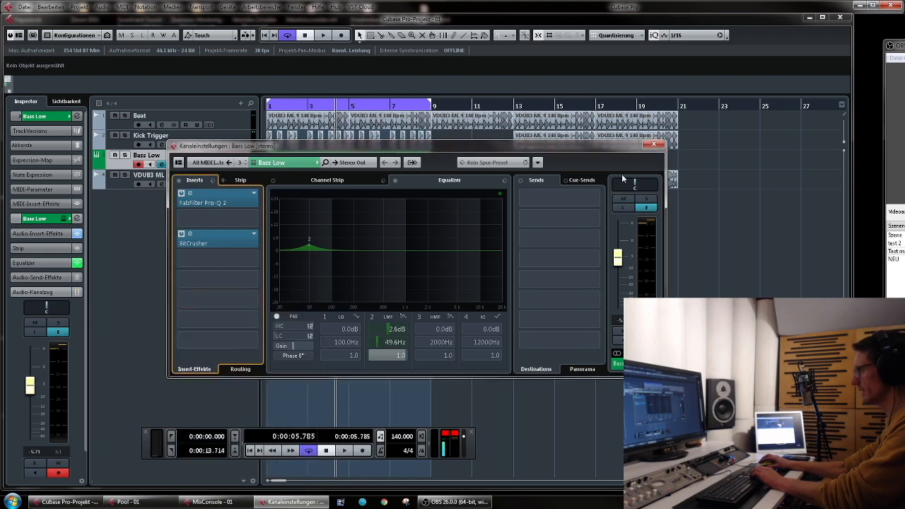
{"action": "left_click", "coordinate": [654, 147]}
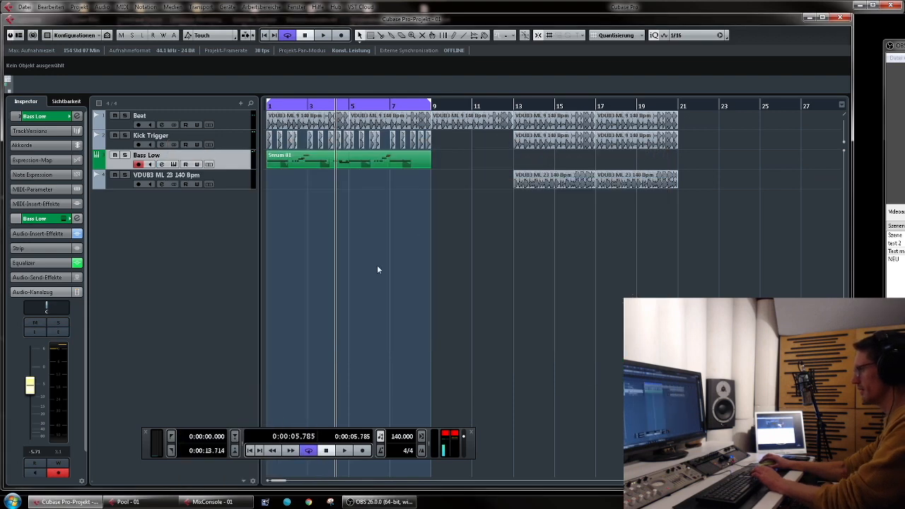
Add a group track, and on the Bass Low channel set up and switch on a send to Group 1.
{"action": "double_click", "coordinate": [195, 220]}
{"action": "left_click", "coordinate": [596, 264]}
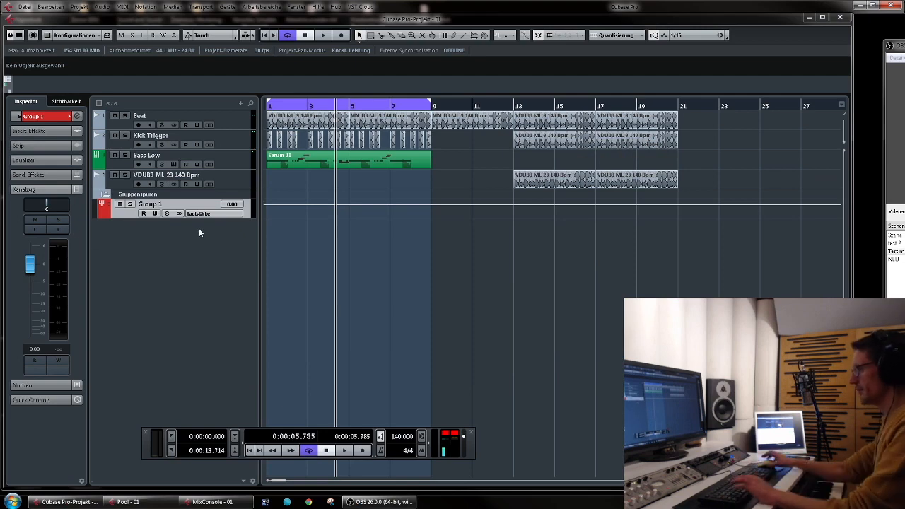
{"action": "left_click", "coordinate": [222, 165]}
{"action": "left_click", "coordinate": [58, 330]}
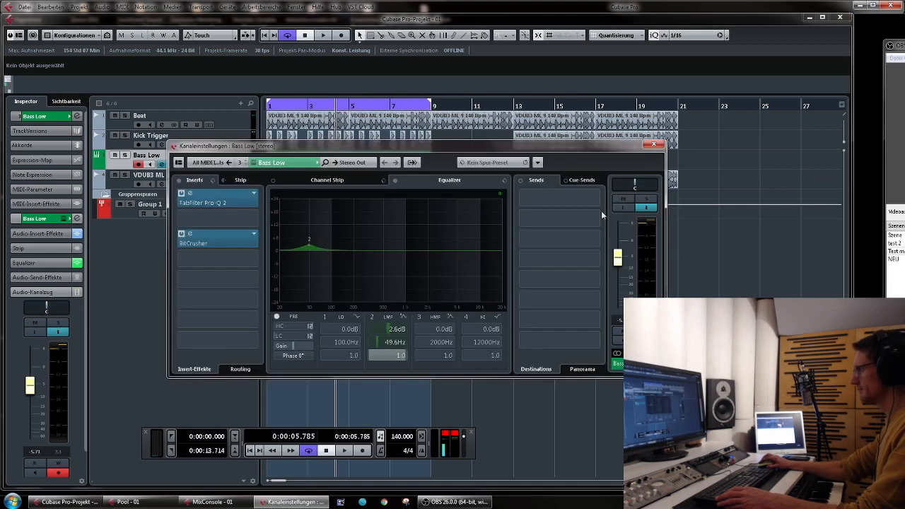
{"action": "left_click", "coordinate": [584, 196]}
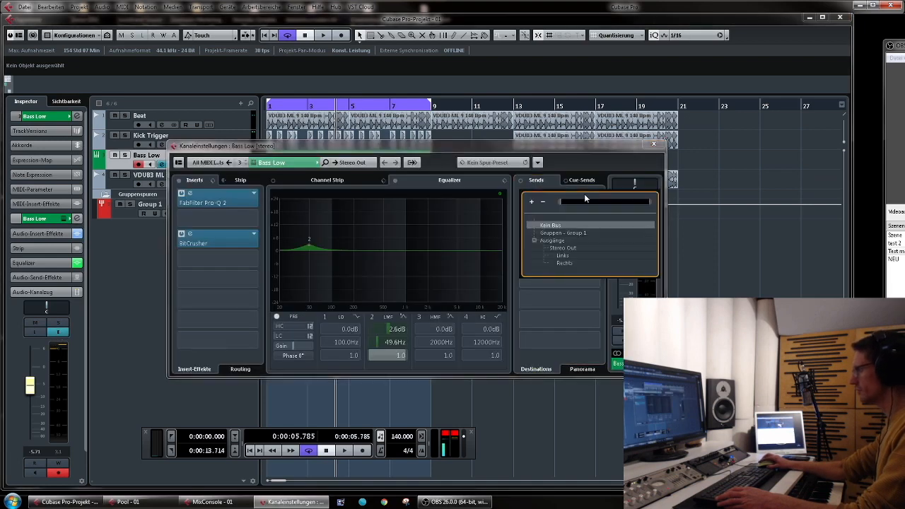
{"action": "left_click", "coordinate": [571, 236]}
{"action": "left_click", "coordinate": [521, 195]}
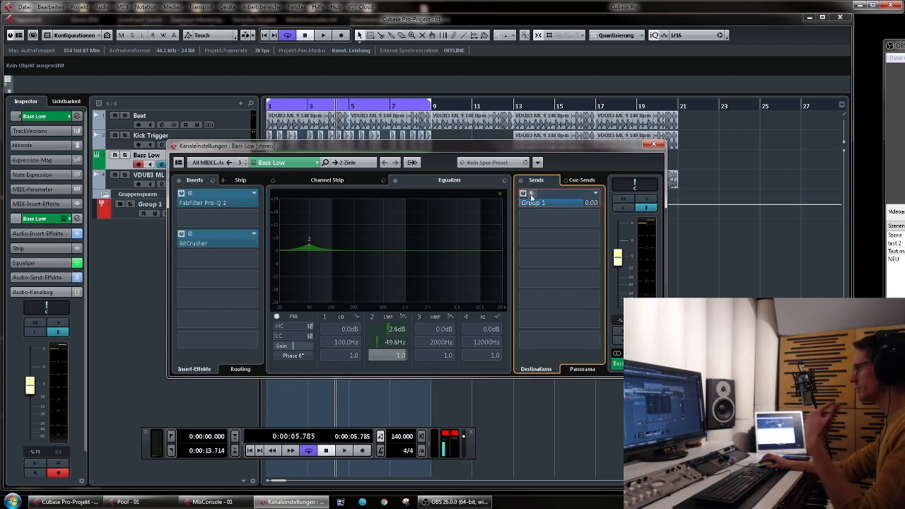
{"action": "left_click", "coordinate": [652, 145]}
Insert a Gate followed by REQ 6 Stereo on the Group 1 channel, and close their windows.
{"action": "left_click", "coordinate": [176, 209]}
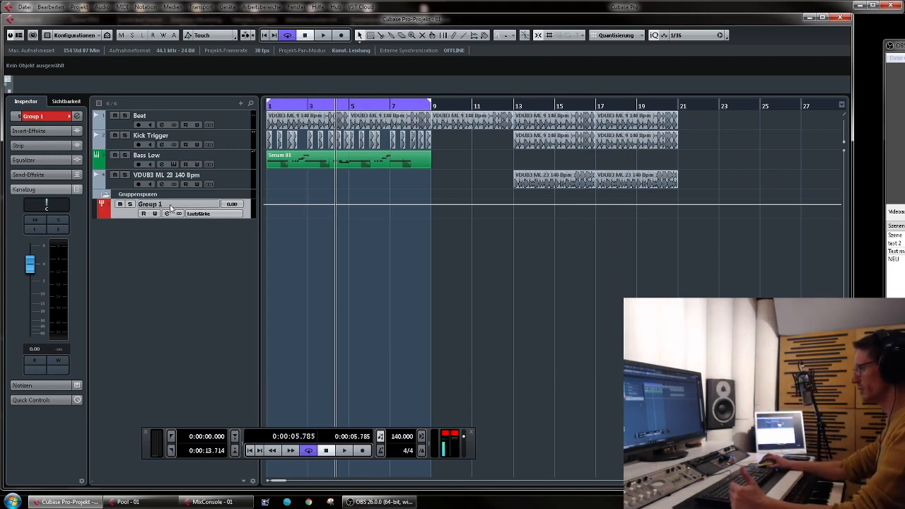
{"action": "left_click", "coordinate": [59, 228]}
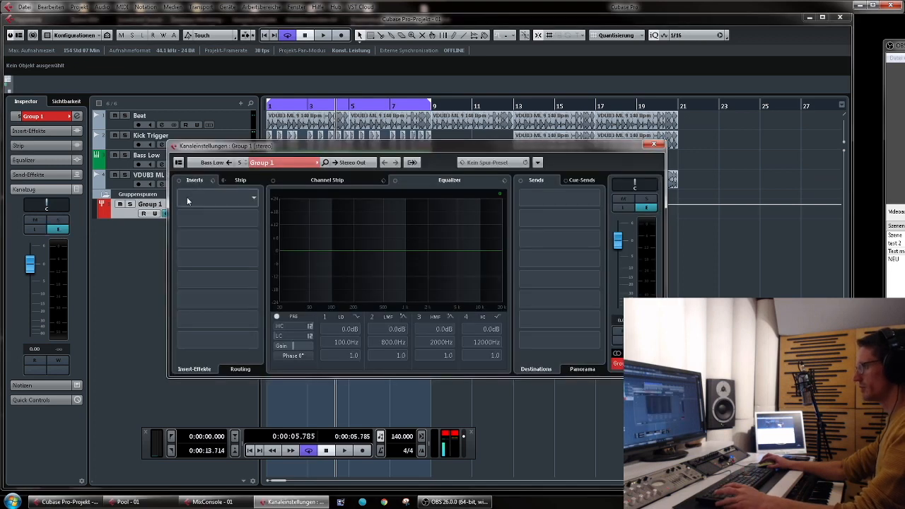
{"action": "left_click", "coordinate": [205, 197]}
{"action": "type", "text": "gate"}
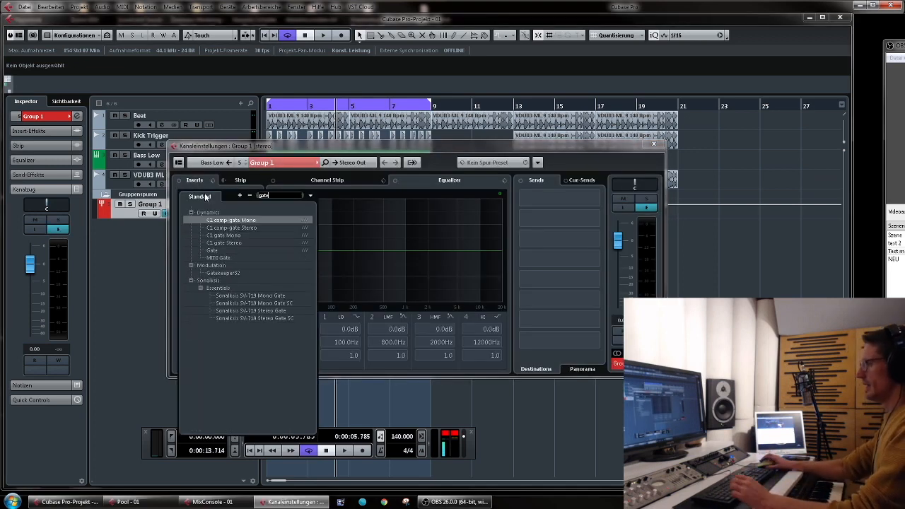
{"action": "left_click", "coordinate": [214, 249]}
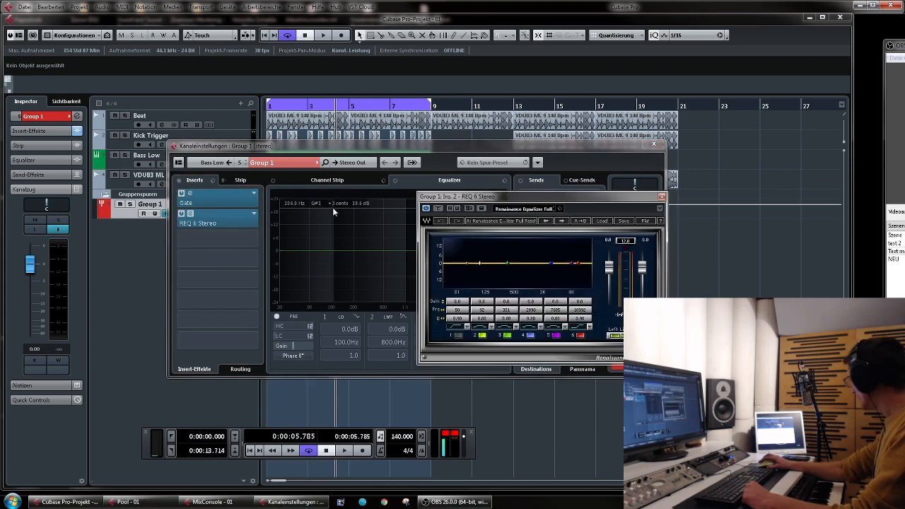
{"action": "left_click", "coordinate": [653, 145]}
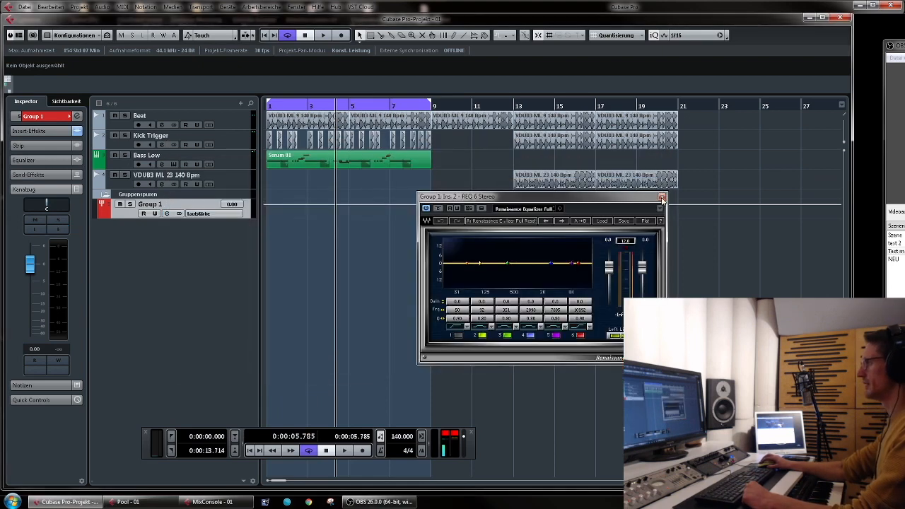
{"action": "left_click", "coordinate": [662, 196]}
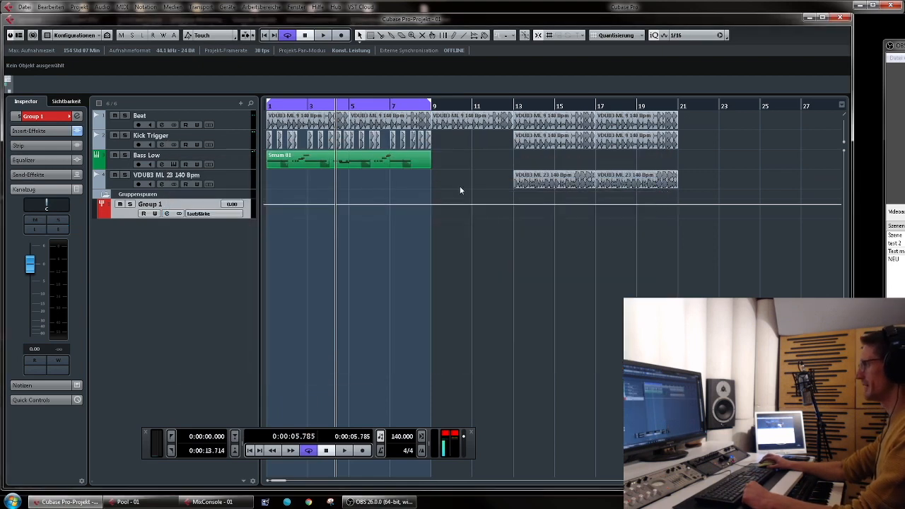
Activate the side-chain input of the Gate on Group 1.
{"action": "left_click", "coordinate": [244, 147]}
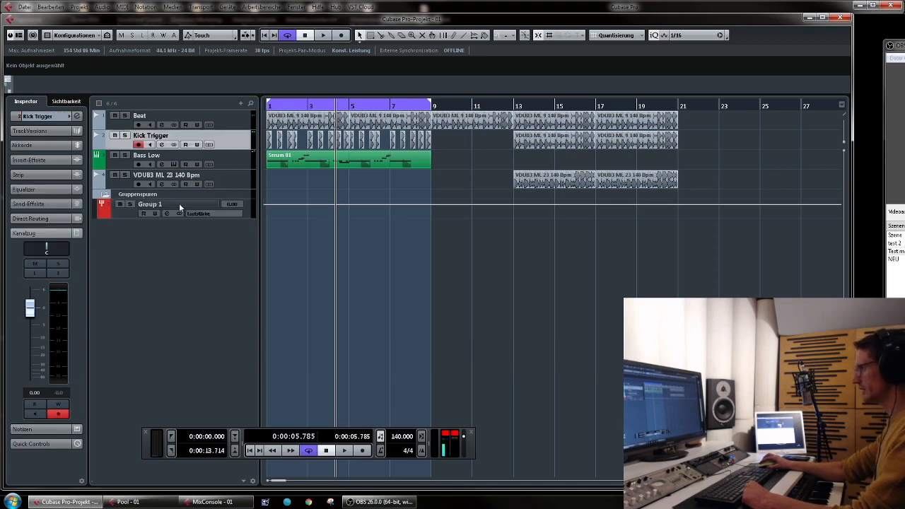
{"action": "left_click", "coordinate": [63, 275]}
{"action": "left_click", "coordinate": [152, 207]}
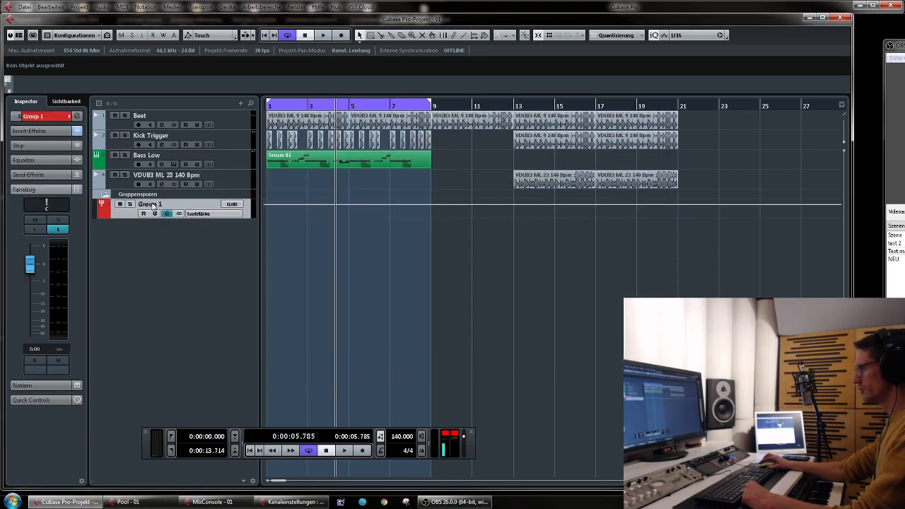
{"action": "left_click", "coordinate": [57, 229]}
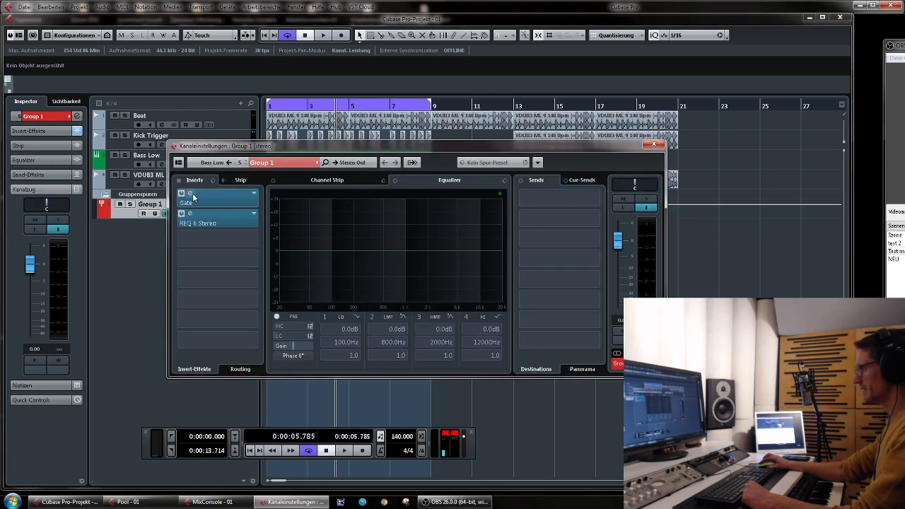
{"action": "left_click", "coordinate": [195, 198]}
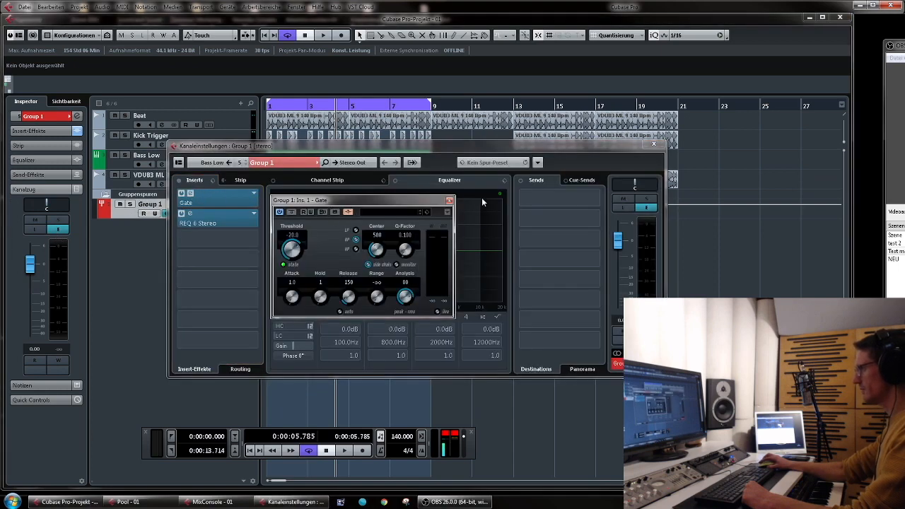
{"action": "left_click", "coordinate": [654, 145]}
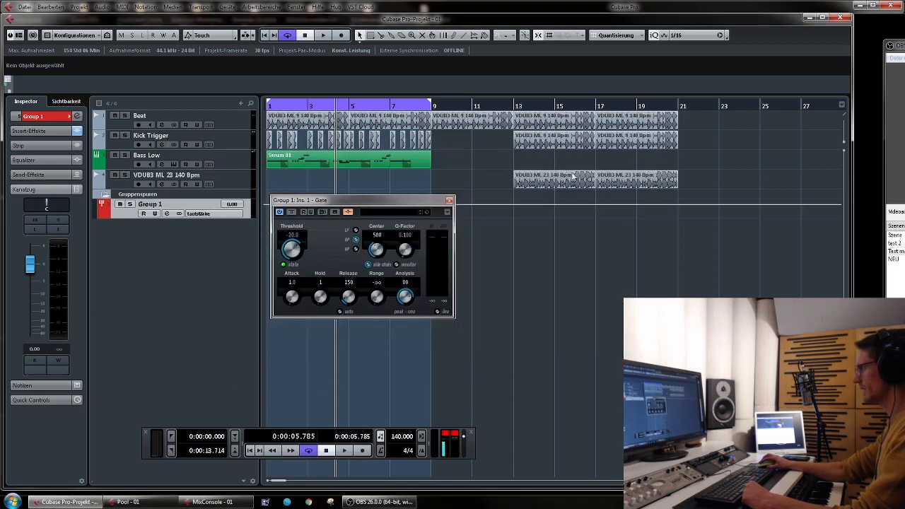
{"action": "left_click", "coordinate": [448, 200]}
Route the Kick Trigger channel's output to the side-chain of the Gate on Group 1.
{"action": "left_click", "coordinate": [240, 144]}
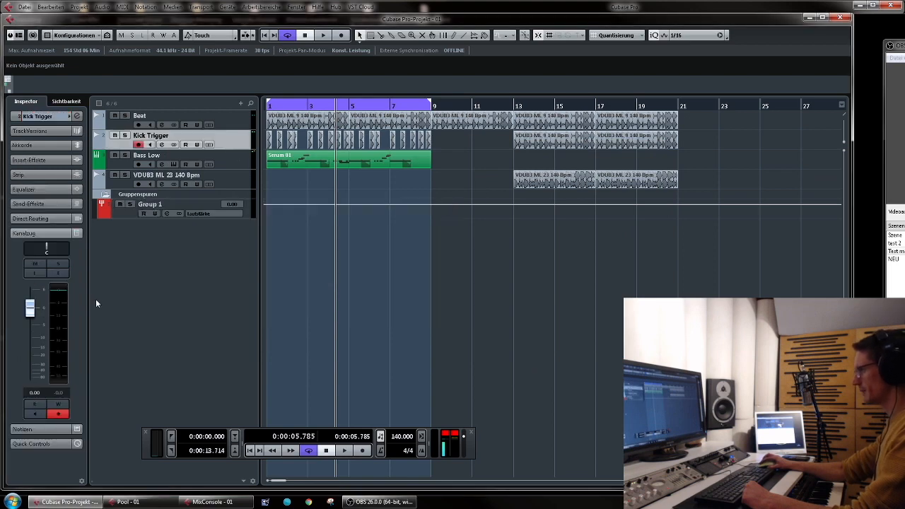
{"action": "left_click", "coordinate": [57, 273]}
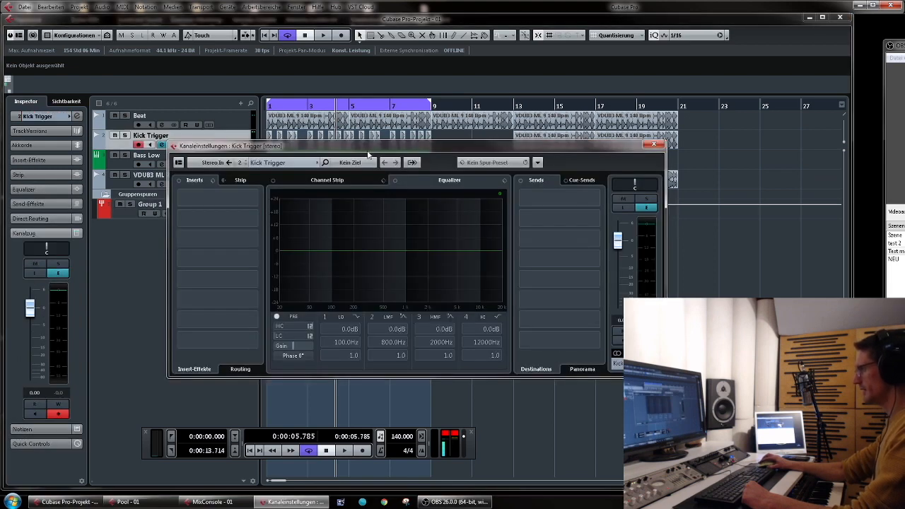
{"action": "left_click", "coordinate": [361, 163]}
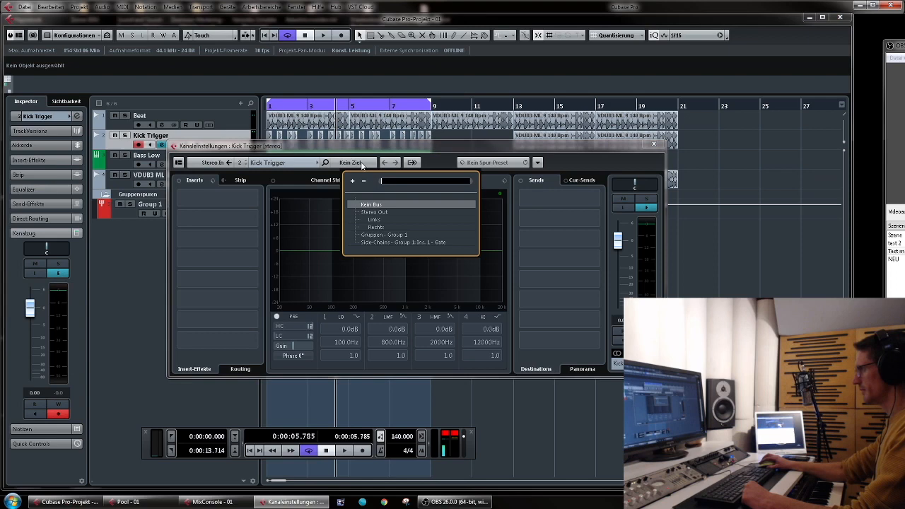
{"action": "left_click", "coordinate": [405, 242]}
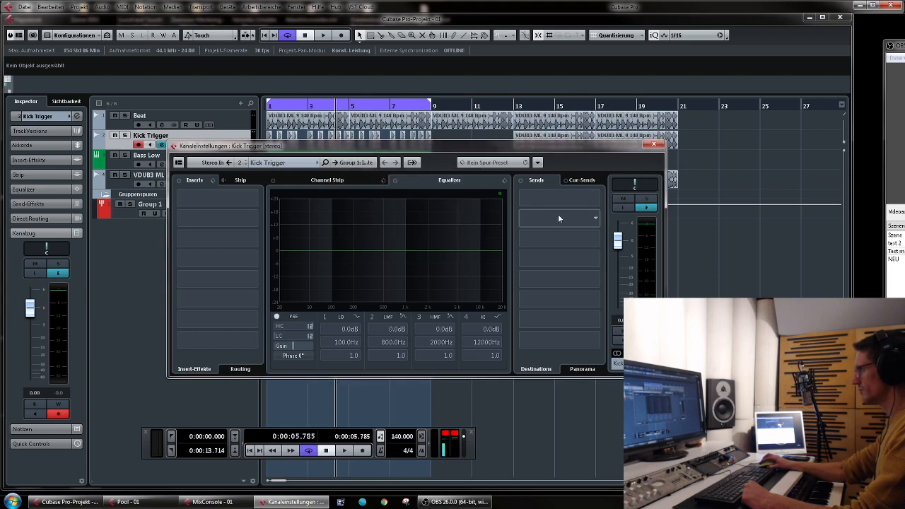
{"action": "left_click", "coordinate": [654, 145]}
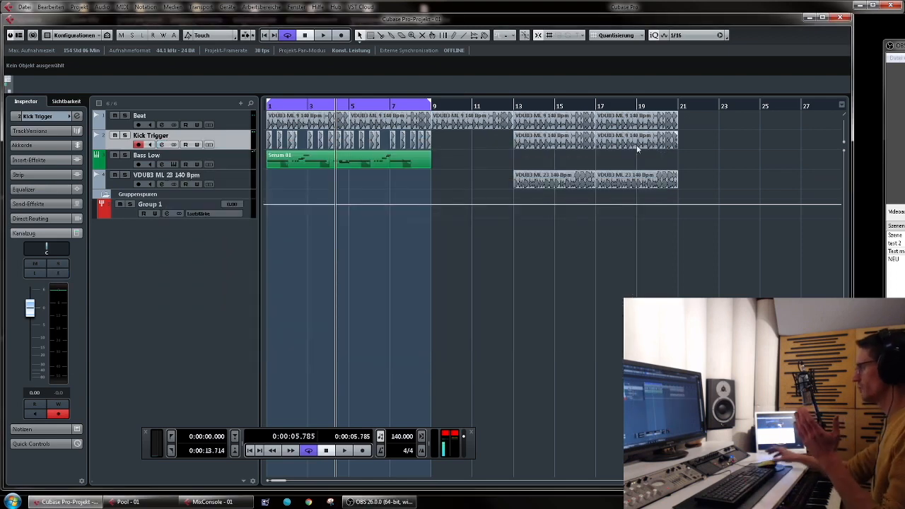
Make band 6 of Group 1's REQ 6 a low-pass at about 119 Hz, and invert the channel's phase to 180°.
{"action": "left_click", "coordinate": [242, 164]}
{"action": "left_click", "coordinate": [194, 211]}
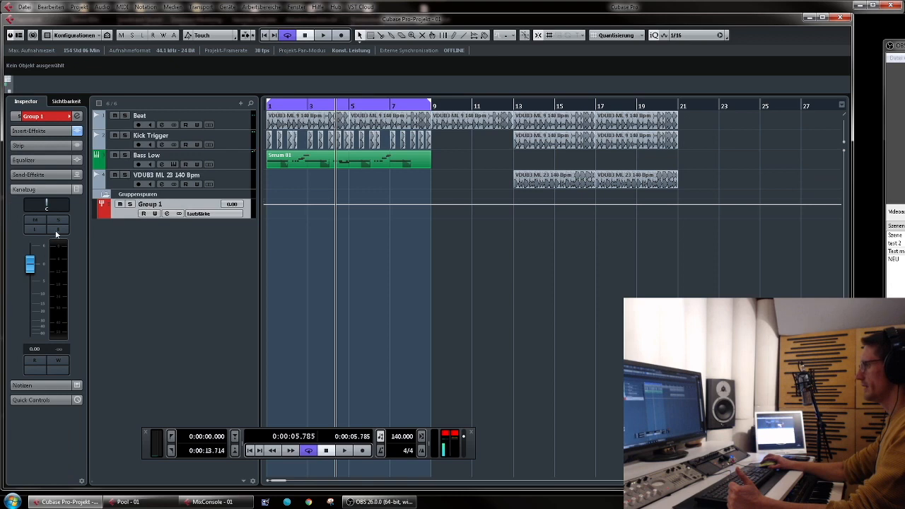
{"action": "left_click", "coordinate": [57, 229]}
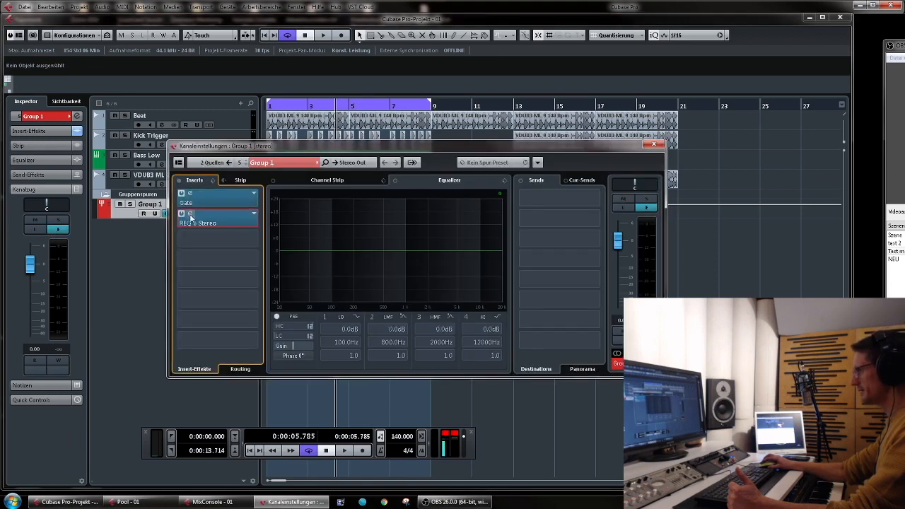
{"action": "left_click", "coordinate": [190, 214]}
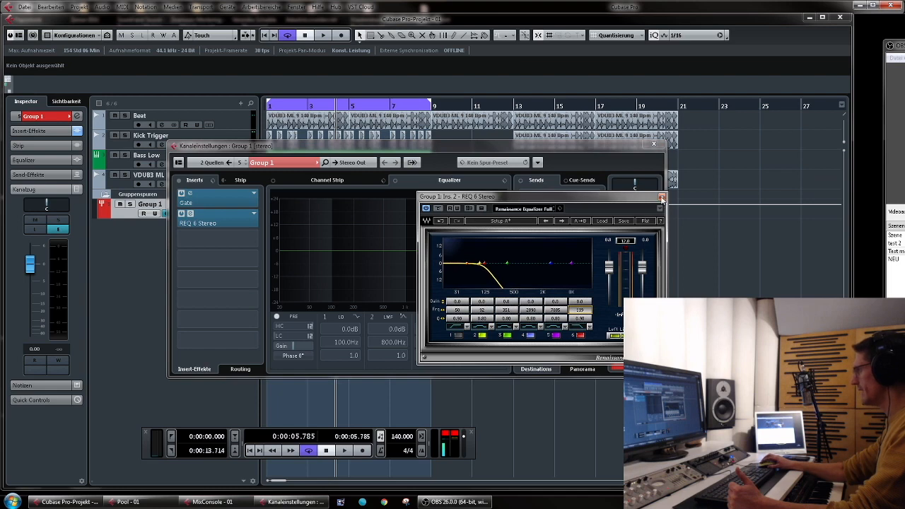
{"action": "left_click", "coordinate": [661, 198]}
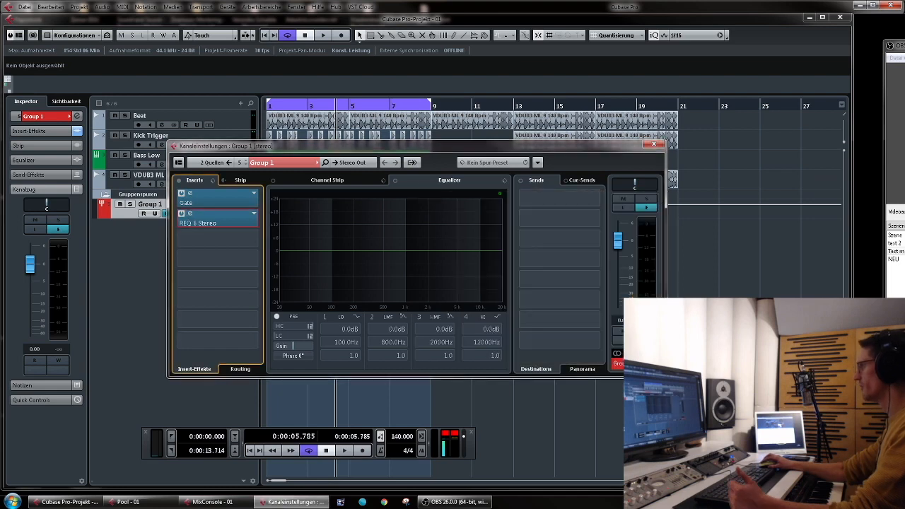
{"action": "left_click", "coordinate": [293, 356]}
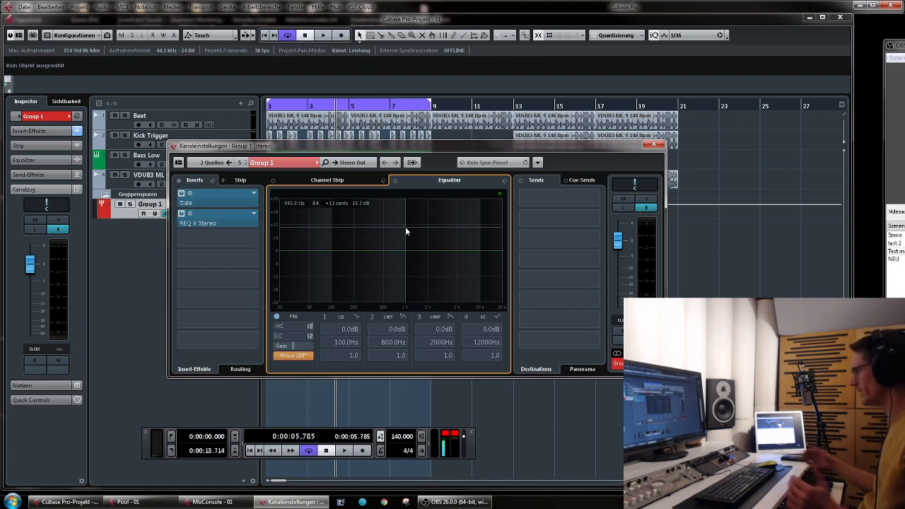
Open the REQ 6 band 6 low-pass to 21357 Hz, and during playback sweep it down to about 80 Hz.
{"action": "left_click", "coordinate": [186, 215]}
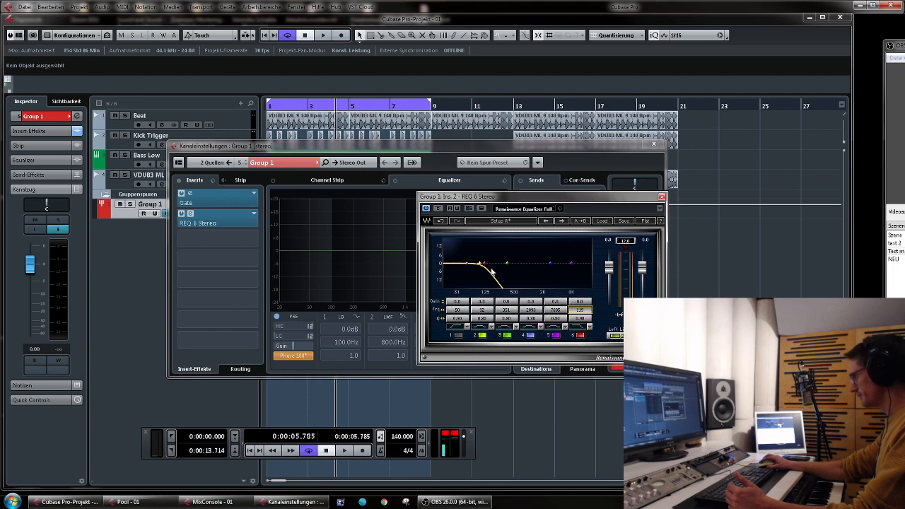
{"action": "left_click_drag", "start_coordinate": [572, 209], "coordinate": [519, 210]}
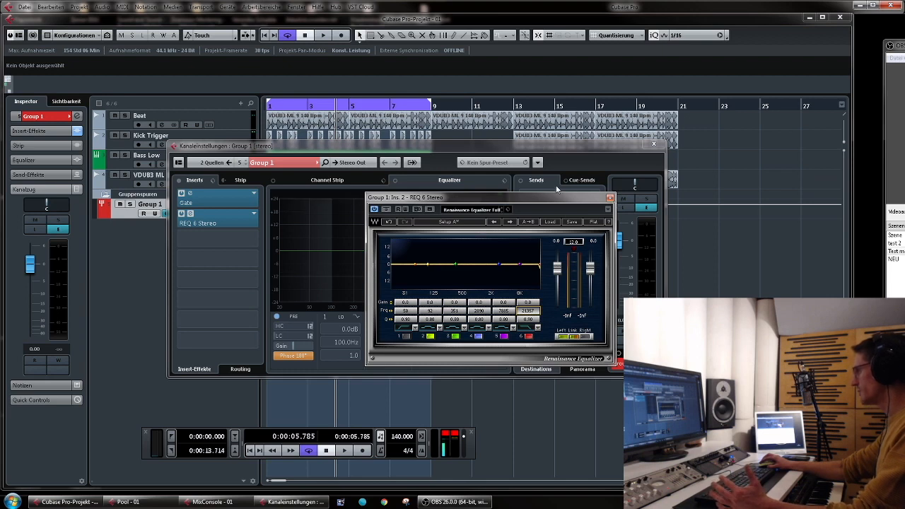
{"action": "left_click_drag", "start_coordinate": [557, 198], "coordinate": [599, 203]}
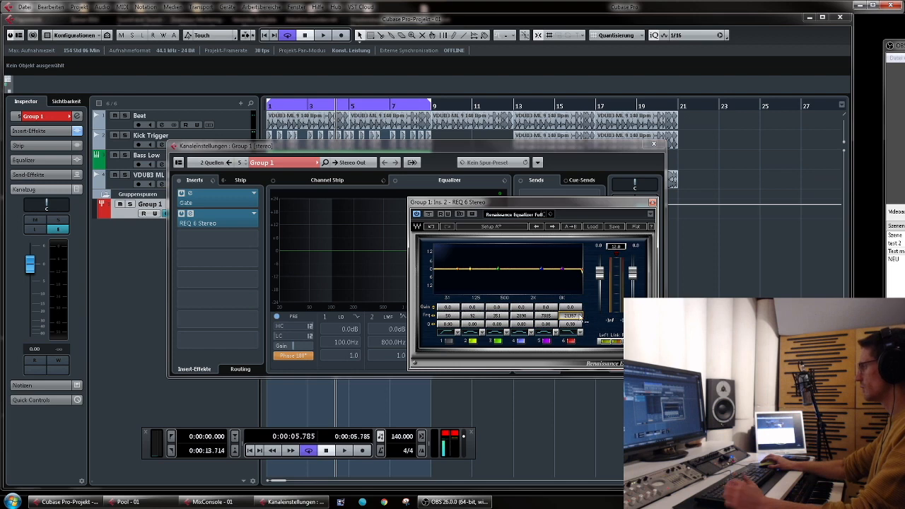
{"action": "key", "text": "space"}
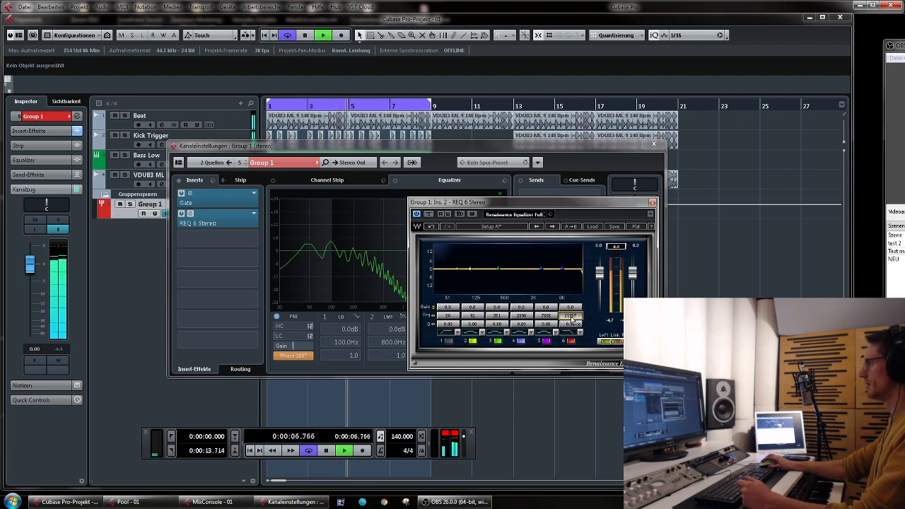
{"action": "mouse_move", "coordinate": [569, 316]}
{"action": "left_mouse_down"}
{"action": "mouse_move", "coordinate": [545, 316]}
{"action": "mouse_move", "coordinate": [561, 317]}
{"action": "left_mouse_up"}
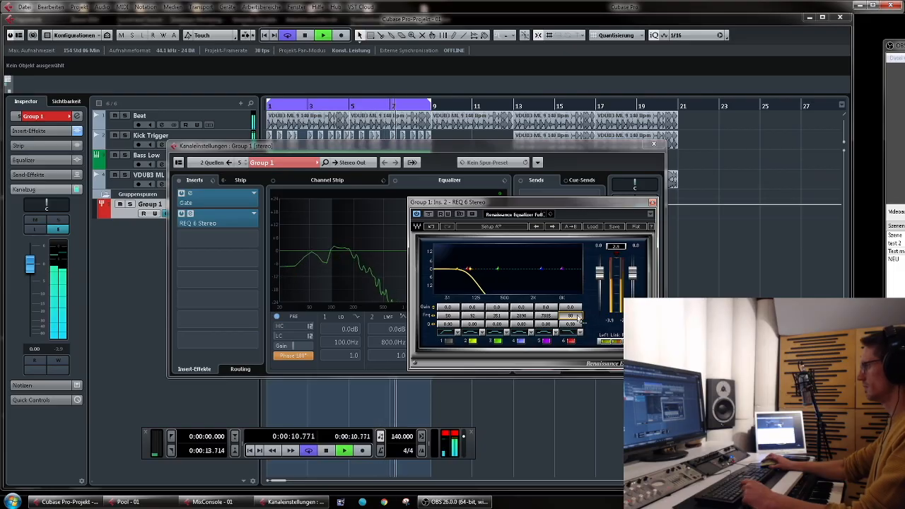
{"action": "key", "text": "space"}
Replace the REQ 6 Stereo in Group 1's second insert slot with the Q4 Stereo equalizer.
{"action": "left_click", "coordinate": [192, 197]}
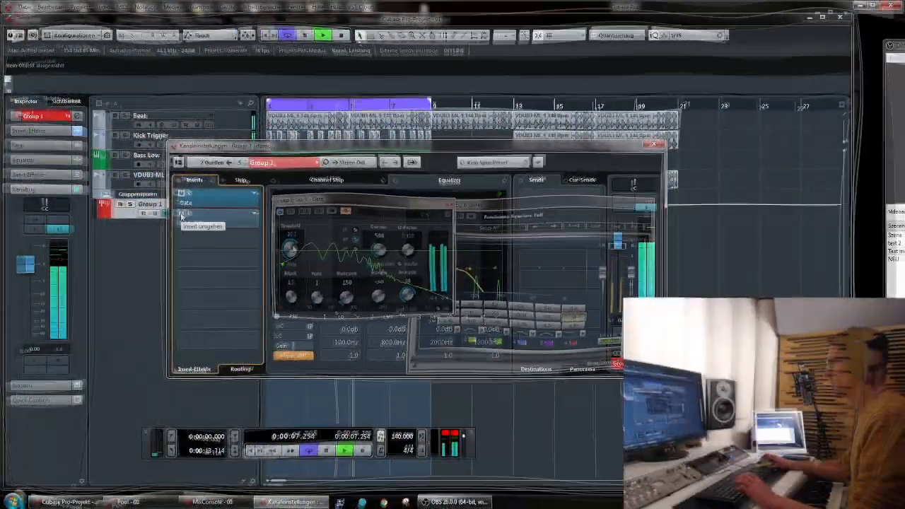
{"action": "left_click", "coordinate": [188, 214]}
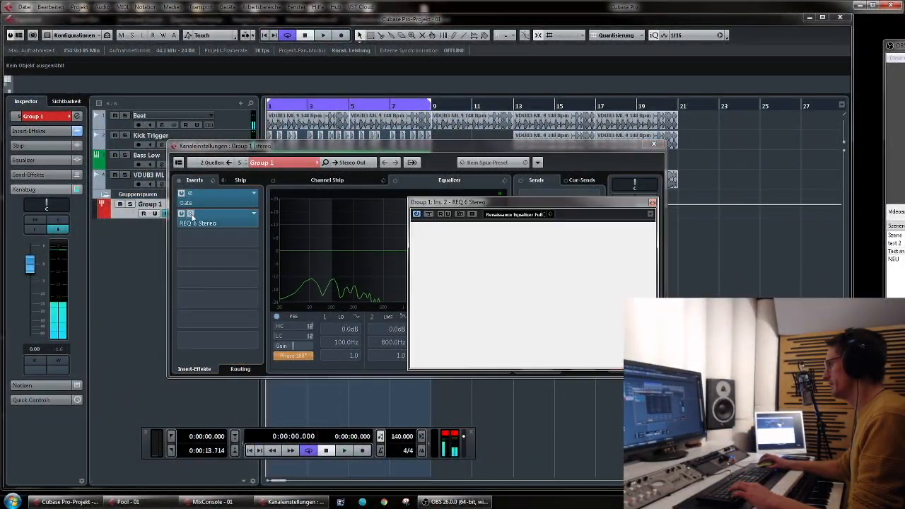
{"action": "left_click", "coordinate": [253, 216]}
{"action": "type", "text": "q4"}
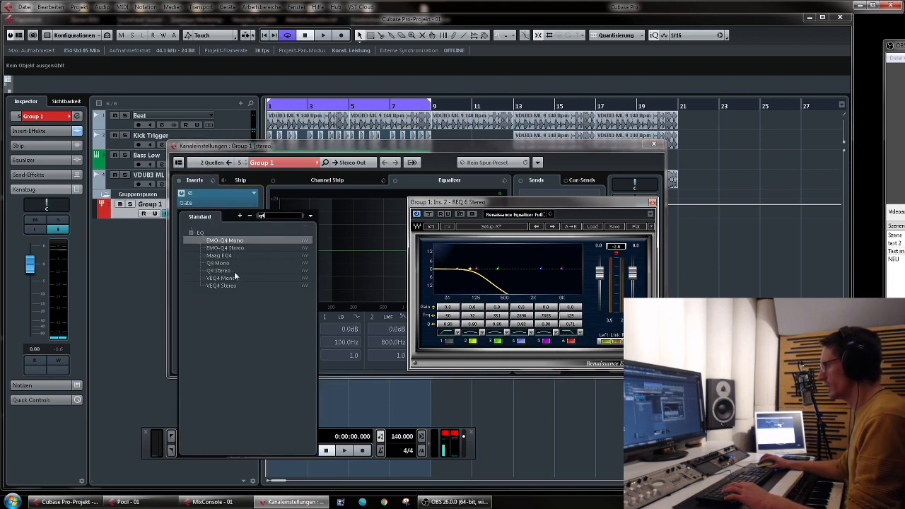
{"action": "left_click", "coordinate": [234, 272]}
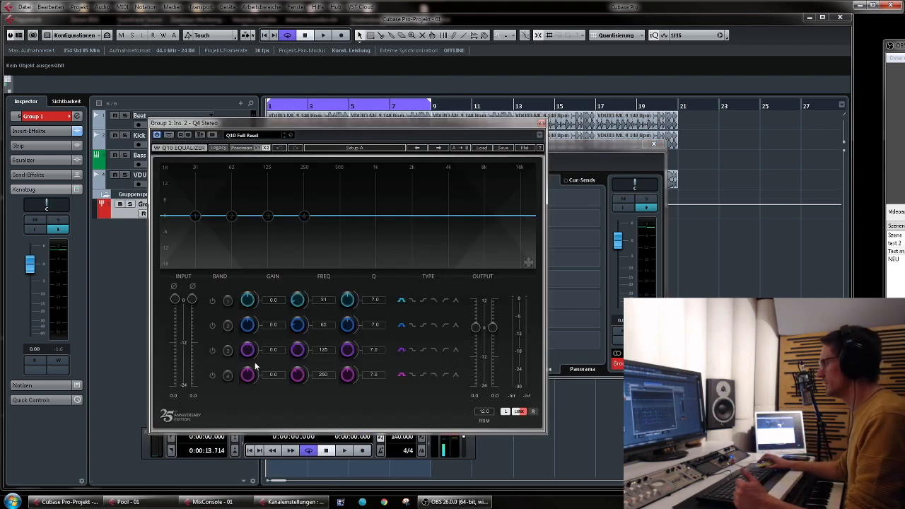
Enable band 4 of the Q4 Stereo as a low-pass, tune it to about 115 Hz during playback, and close the channel windows.
{"action": "left_click", "coordinate": [433, 375]}
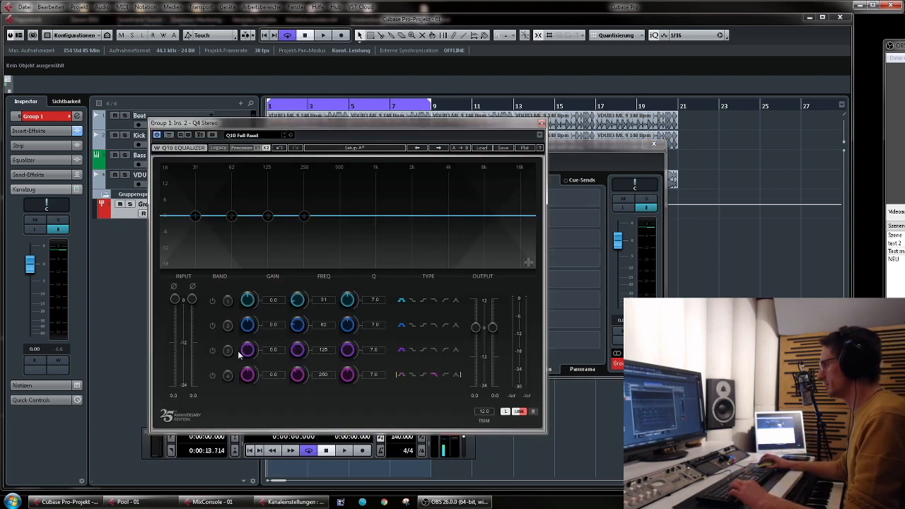
{"action": "left_click", "coordinate": [213, 376]}
{"action": "key", "text": "space"}
{"action": "left_click_drag", "start_coordinate": [303, 217], "coordinate": [278, 164]}
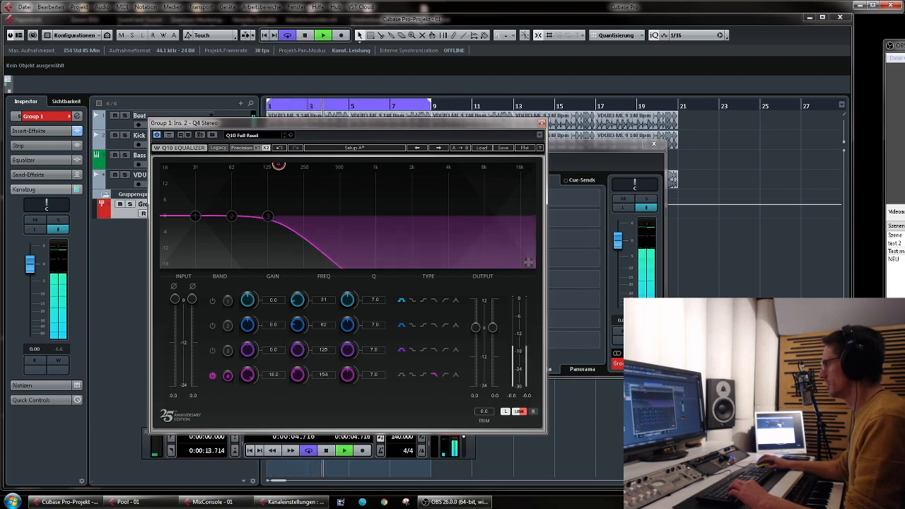
{"action": "mouse_move", "coordinate": [278, 165]}
{"action": "left_mouse_down"}
{"action": "mouse_move", "coordinate": [533, 167]}
{"action": "mouse_move", "coordinate": [244, 165]}
{"action": "mouse_move", "coordinate": [263, 166]}
{"action": "left_mouse_up"}
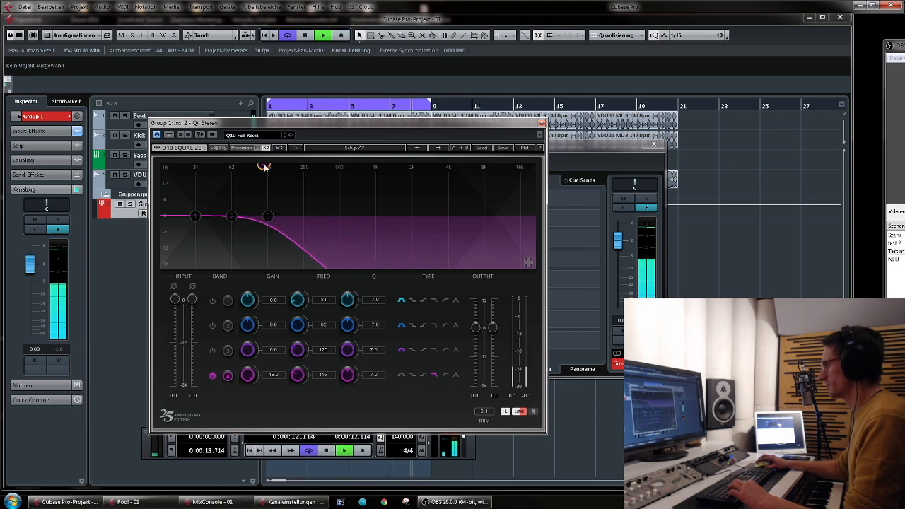
{"action": "left_click", "coordinate": [541, 124]}
{"action": "left_click", "coordinate": [653, 144]}
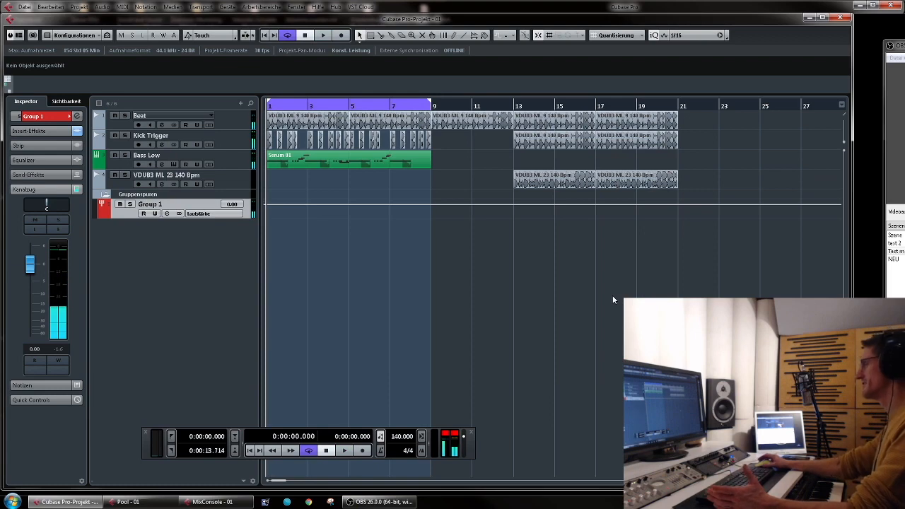
Review Group 1's inserts and inverted phase in its channel settings, and play back the loop with the ducked bass.
{"action": "left_click", "coordinate": [59, 228]}
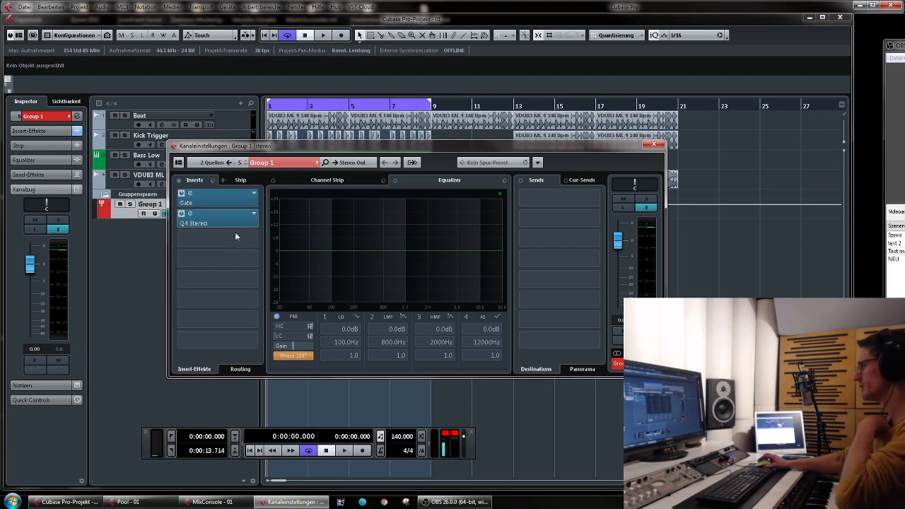
{"action": "left_click_drag", "start_coordinate": [382, 151], "coordinate": [431, 199]}
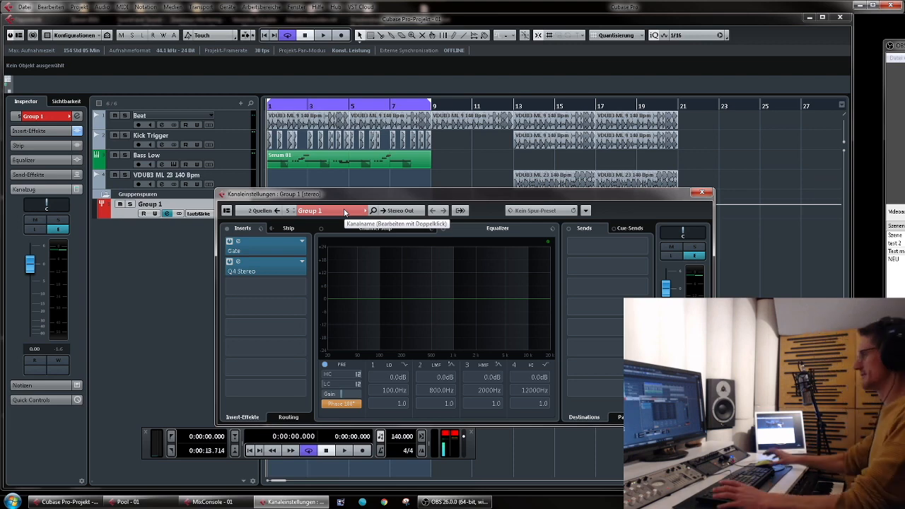
{"action": "left_click", "coordinate": [701, 192]}
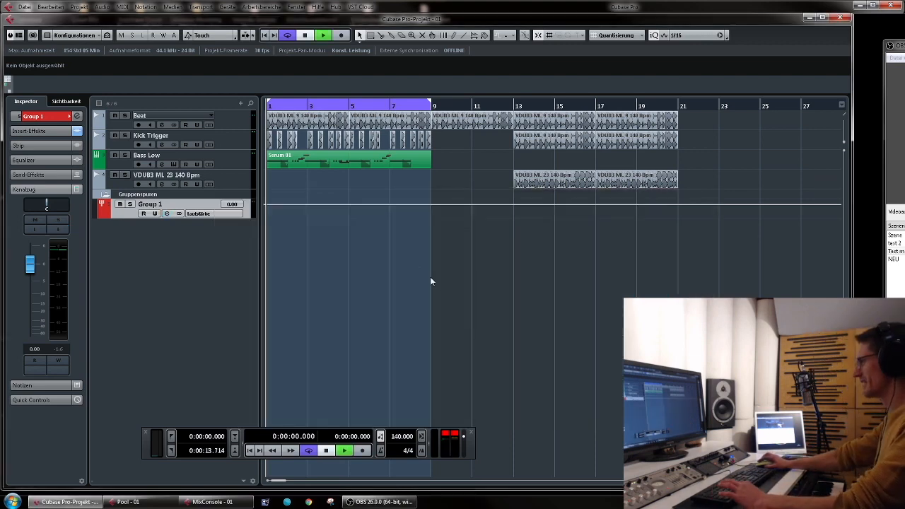
{"action": "key", "text": "space"}
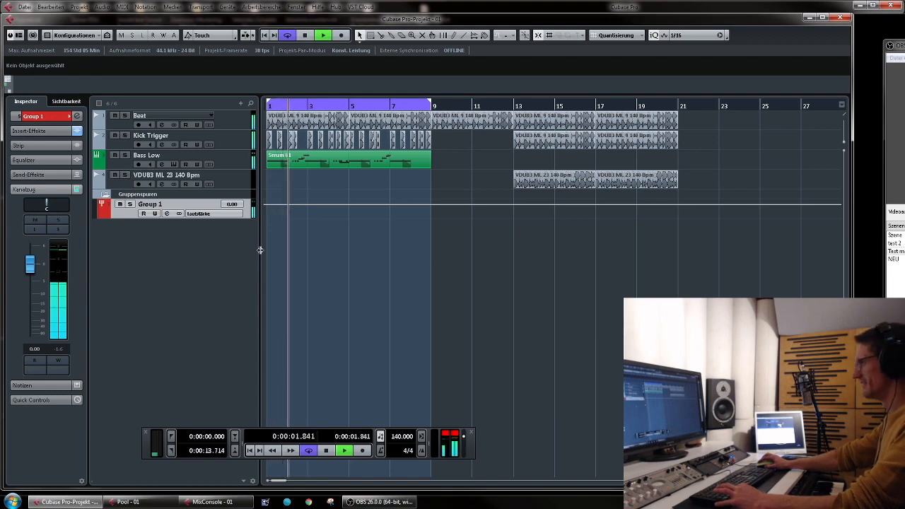
{"action": "key", "text": "space"}
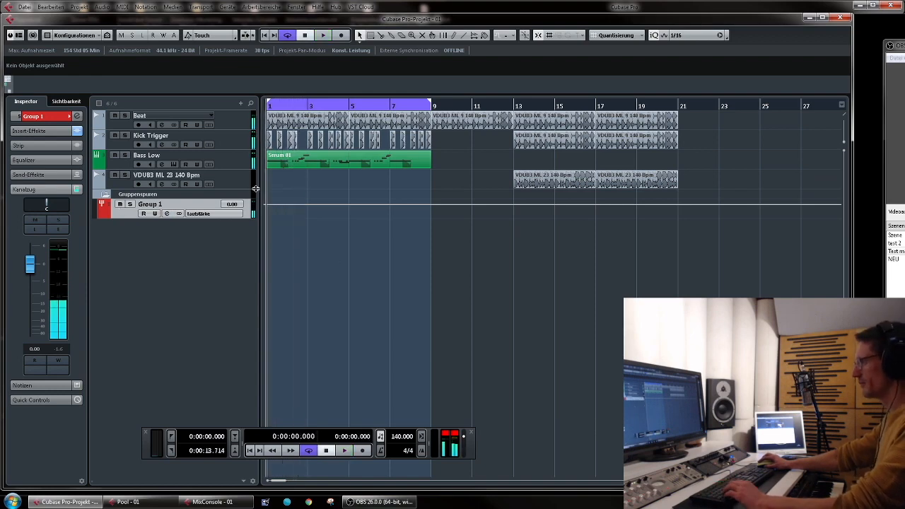
Delete the Group 1 track and the empty group tracks folder.
{"action": "left_click", "coordinate": [235, 179]}
{"action": "left_click", "coordinate": [204, 212]}
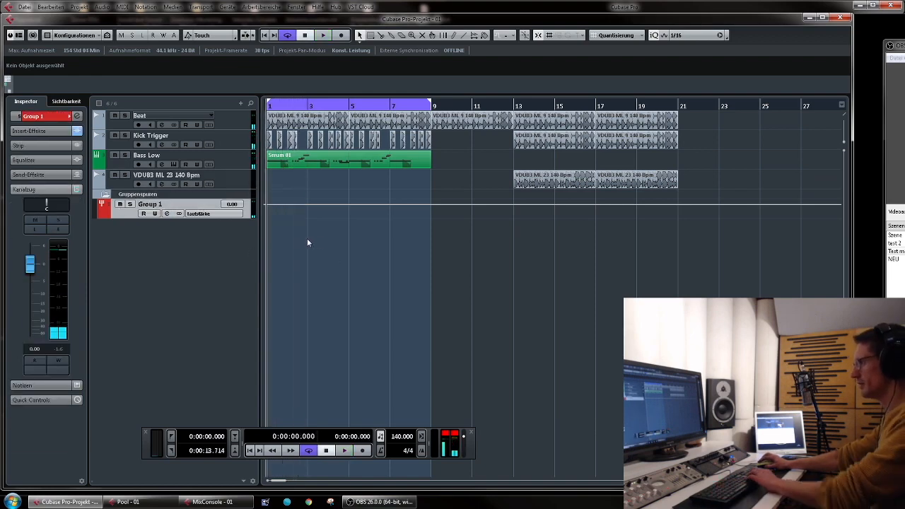
{"action": "key", "text": "Delete"}
{"action": "key", "text": "Return"}
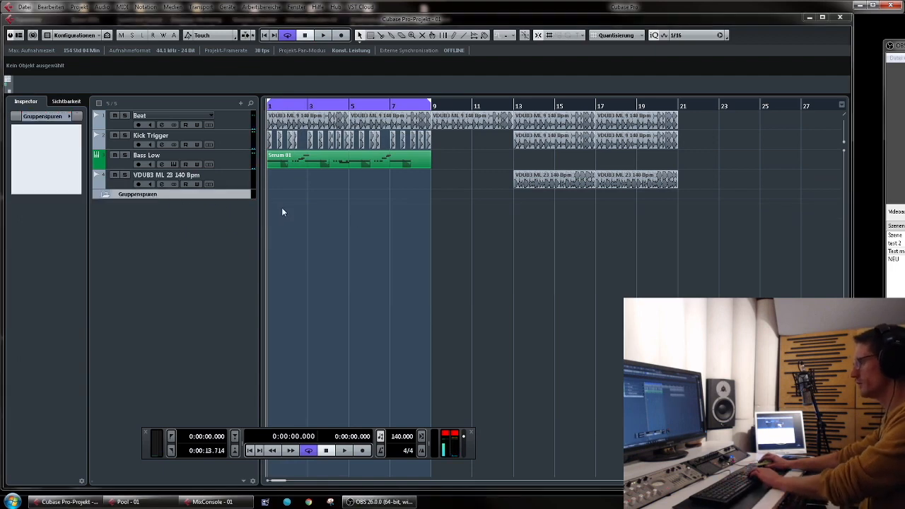
{"action": "key", "text": "Delete"}
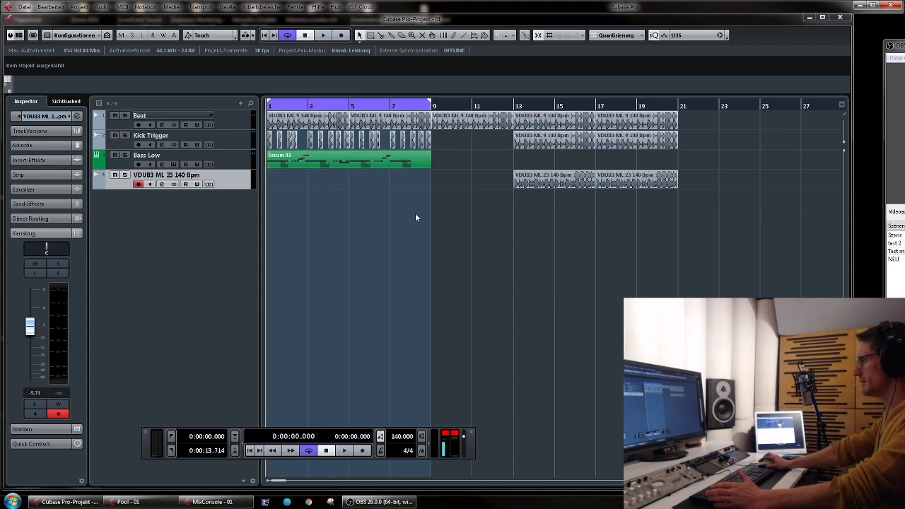
Mute the Kick Trigger track and duplicate the Bass Low track.
{"action": "left_click", "coordinate": [233, 163]}
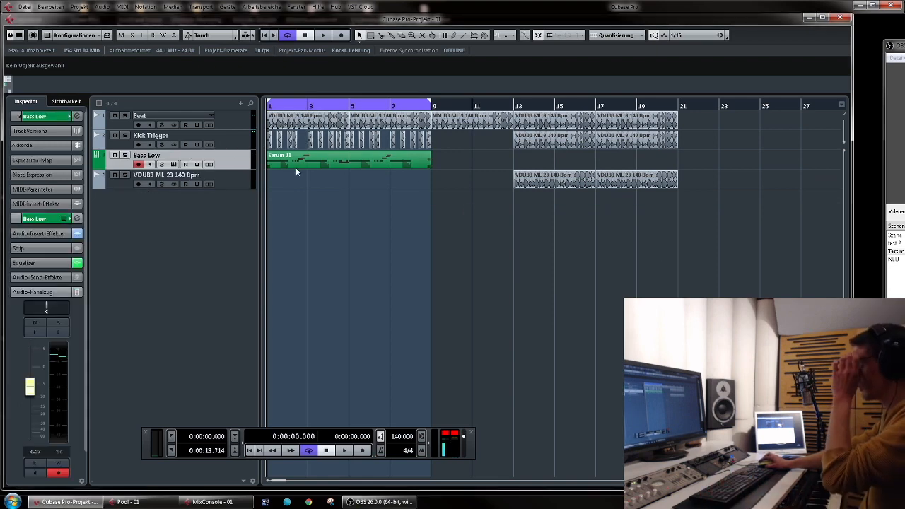
{"action": "left_click", "coordinate": [241, 145]}
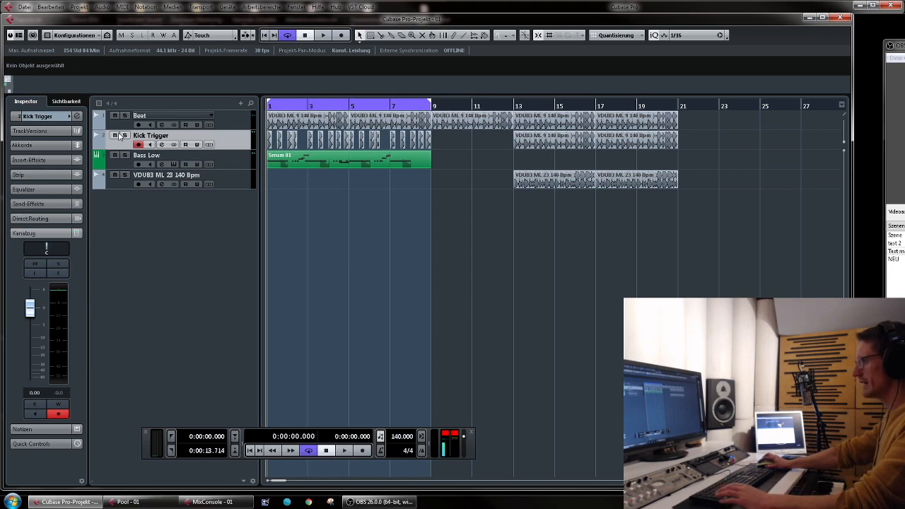
{"action": "left_click", "coordinate": [234, 167]}
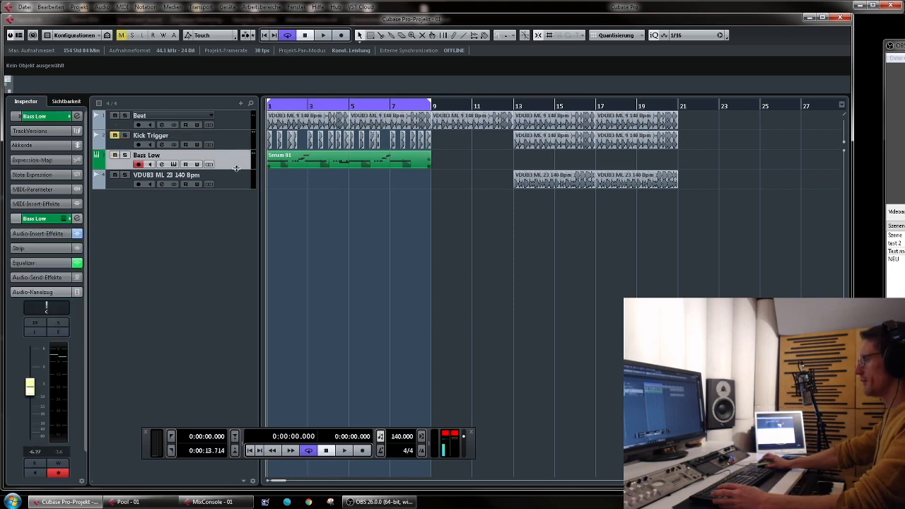
{"action": "left_click", "coordinate": [366, 164]}
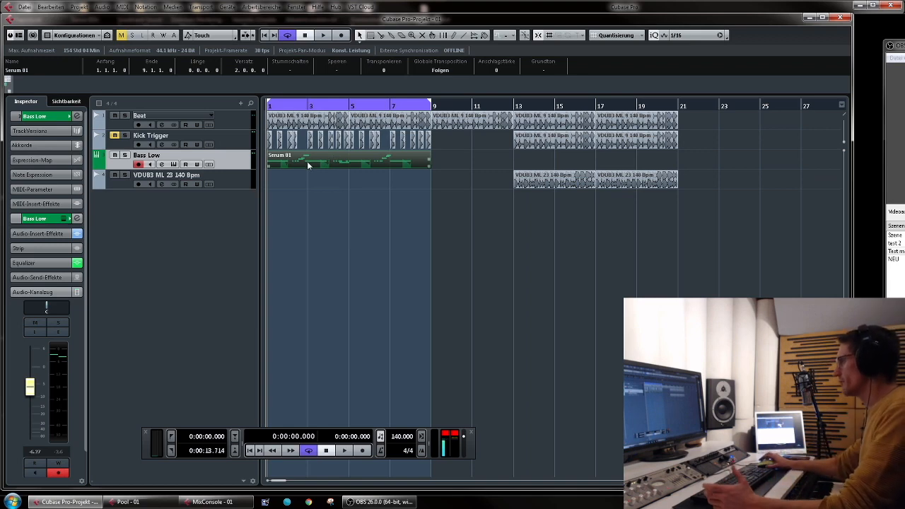
{"action": "right_click", "coordinate": [229, 159]}
{"action": "left_click", "coordinate": [278, 189]}
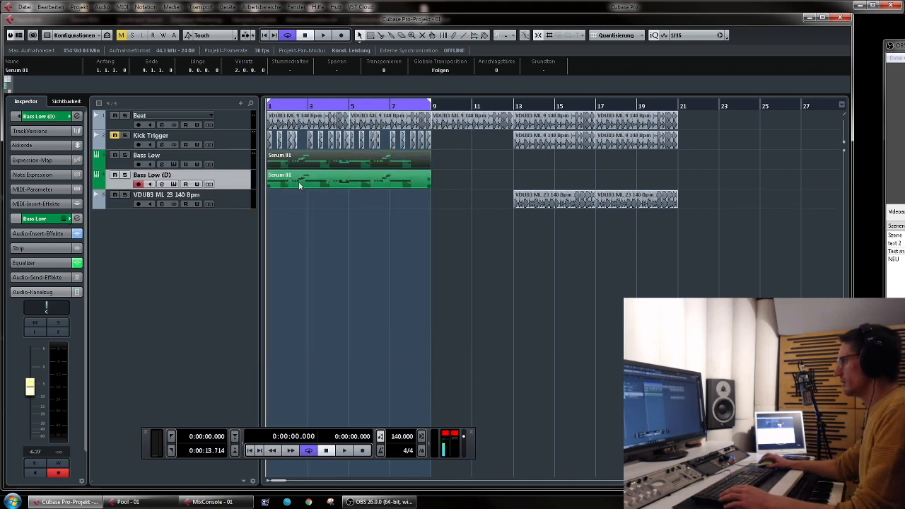
Reset Serum on Bass Low (D) to the Init preset, and mute the original Bass Low track.
{"action": "left_click", "coordinate": [67, 220]}
{"action": "left_click", "coordinate": [506, 101]}
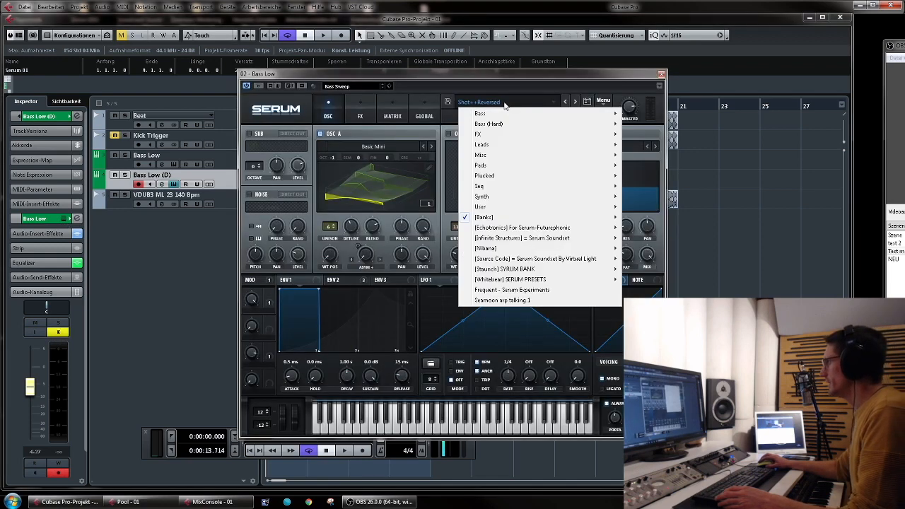
{"action": "left_click", "coordinate": [454, 99]}
{"action": "left_click", "coordinate": [603, 102]}
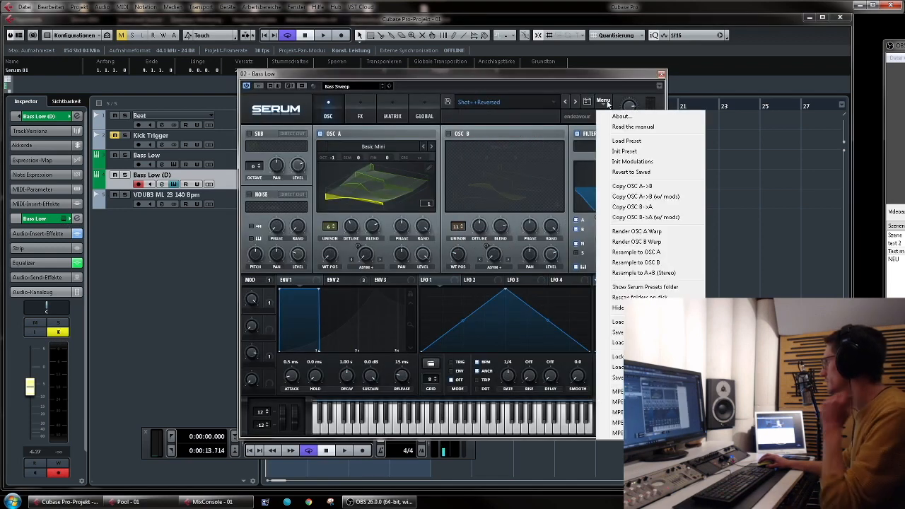
{"action": "left_click", "coordinate": [649, 152]}
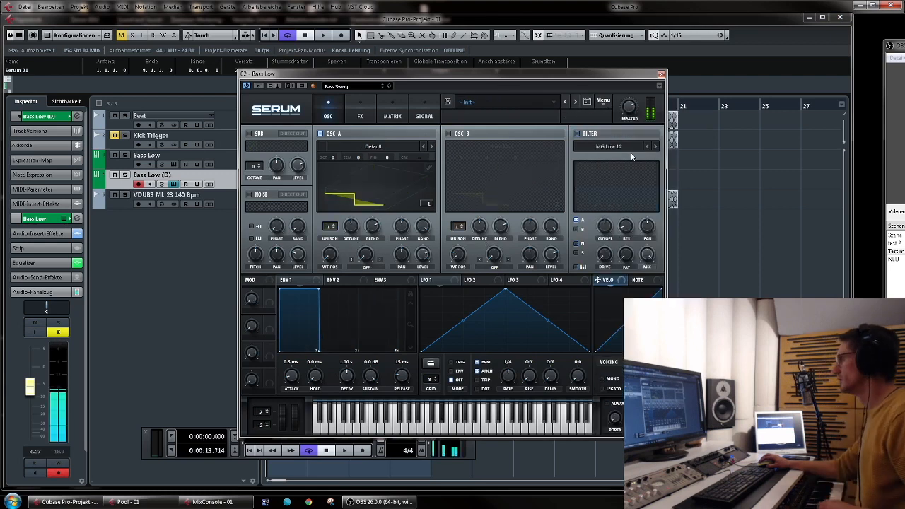
{"action": "left_click", "coordinate": [661, 74]}
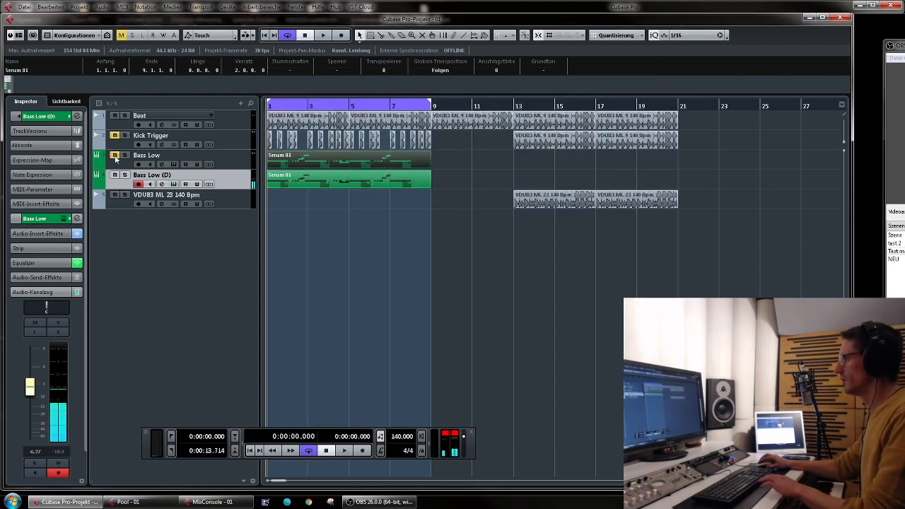
Raise the Bass Low (D) volume to 6.02 dB during playback.
{"action": "key", "text": "space"}
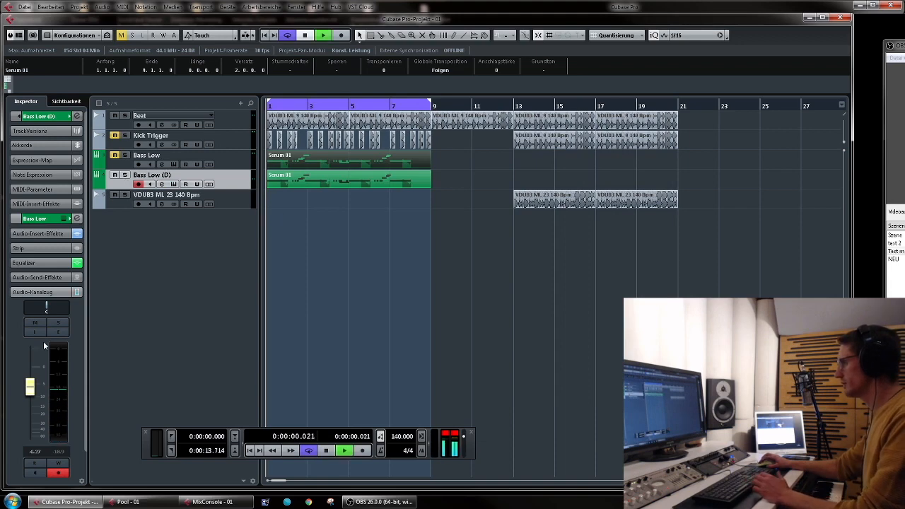
{"action": "left_click_drag", "start_coordinate": [30, 387], "coordinate": [32, 349]}
{"action": "key", "text": "space"}
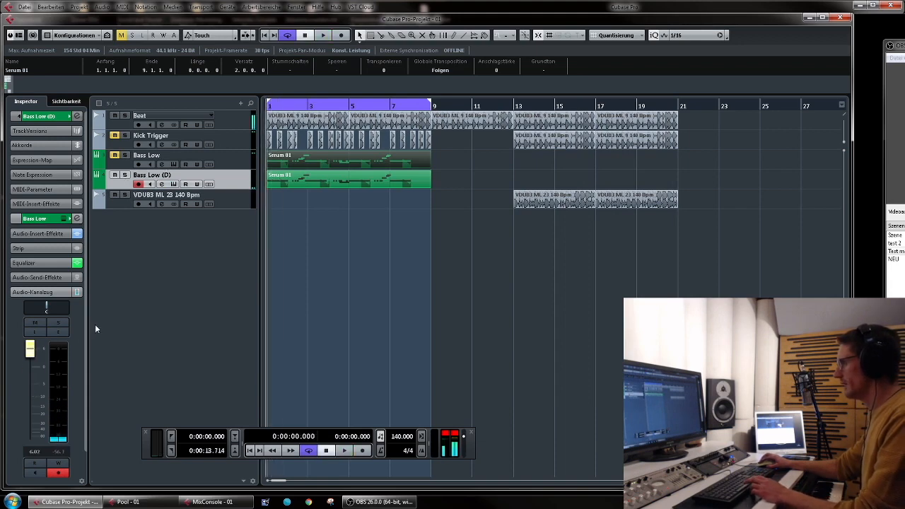
Bypass the inserts and switch off EQ band 2 on Bass Low (D), and set its volume to -0.75 dB during playback.
{"action": "left_click", "coordinate": [58, 331]}
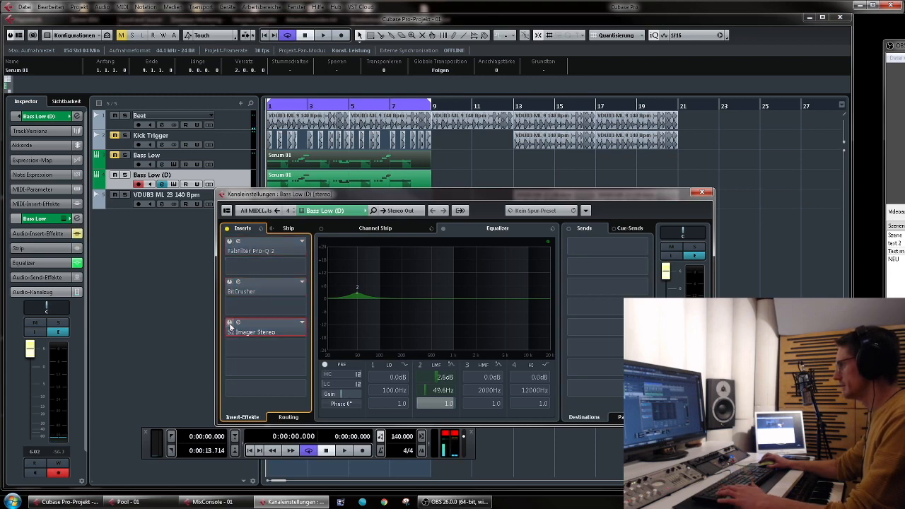
{"action": "left_click", "coordinate": [421, 366]}
{"action": "key", "text": "space"}
{"action": "left_click_drag", "start_coordinate": [666, 271], "coordinate": [671, 293]}
{"action": "key", "text": "space"}
{"action": "left_click", "coordinate": [303, 210]}
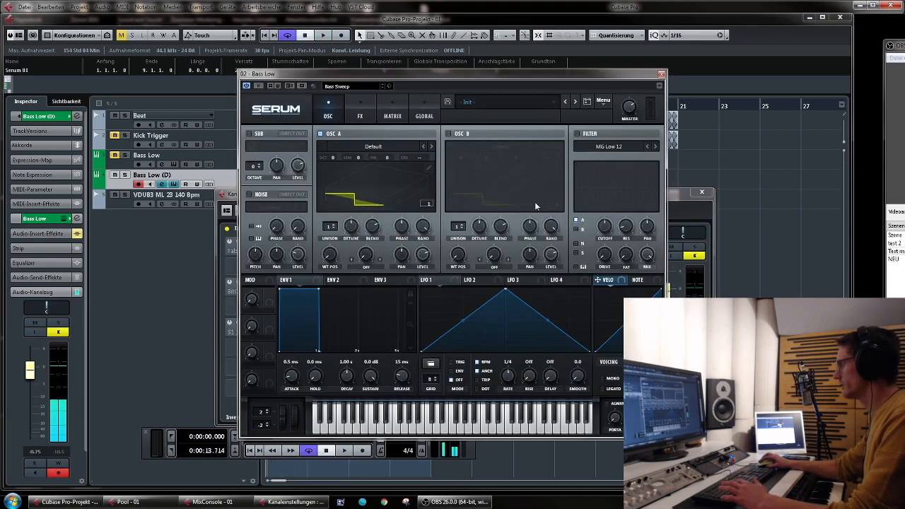
{"action": "left_click", "coordinate": [661, 73]}
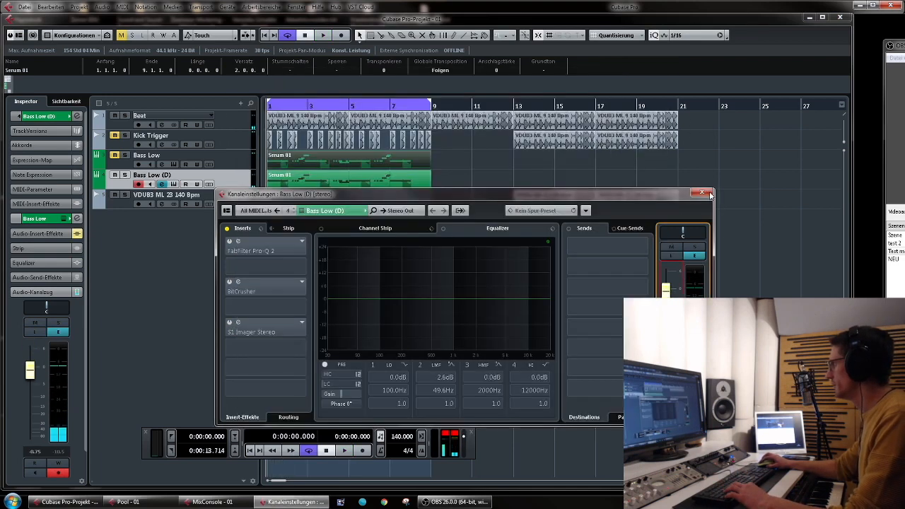
{"action": "left_click", "coordinate": [702, 191]}
Check the notes of the Bass Low (D) part in the Key Editor while playing it back.
{"action": "double_click", "coordinate": [362, 181]}
{"action": "key", "text": "ctrl+a"}
{"action": "key", "text": "space"}
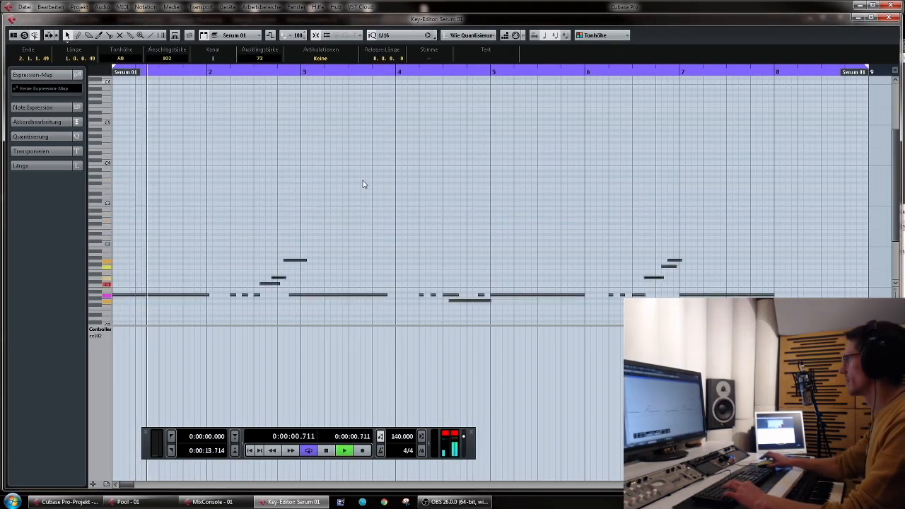
{"action": "left_click", "coordinate": [889, 19]}
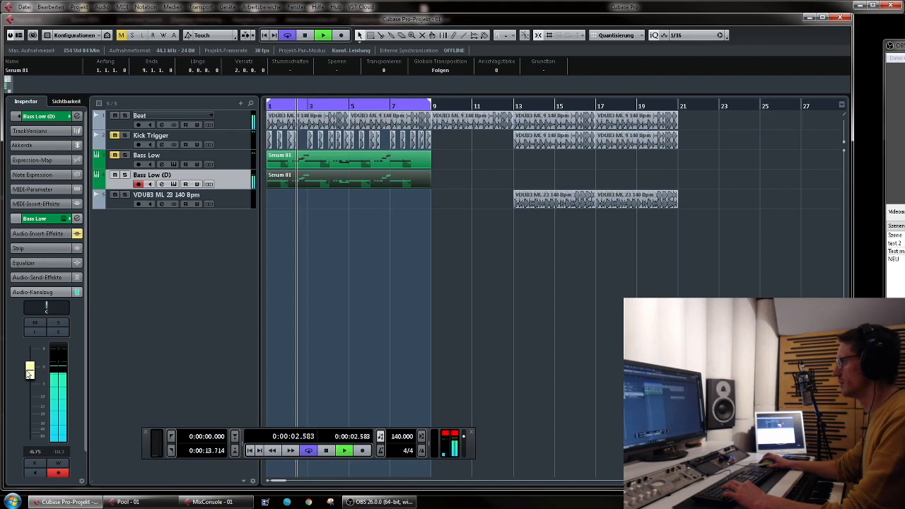
Set Serum's pitch bend range on Bass Low (D) to 12 semitones up and -12 semitones down during playback.
{"action": "left_click", "coordinate": [67, 219]}
{"action": "left_click", "coordinate": [266, 413]}
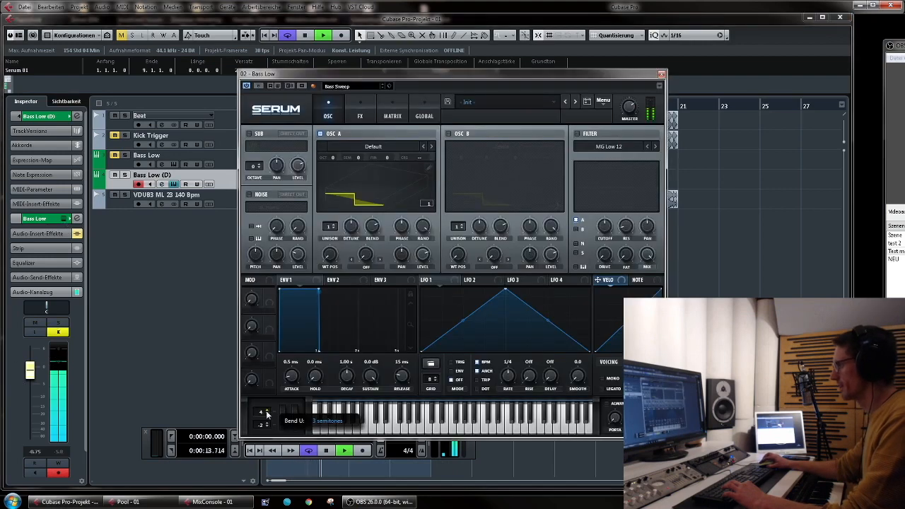
{"action": "left_click", "coordinate": [266, 426]}
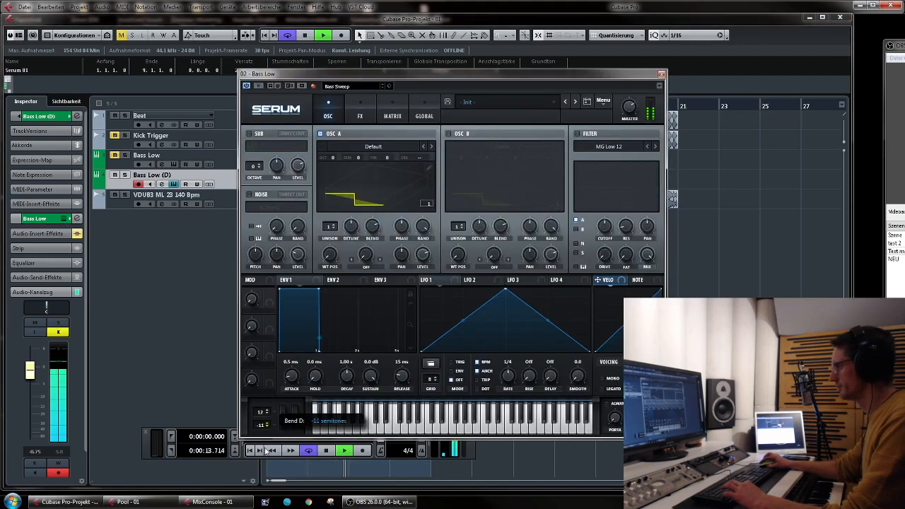
{"action": "key", "text": "space"}
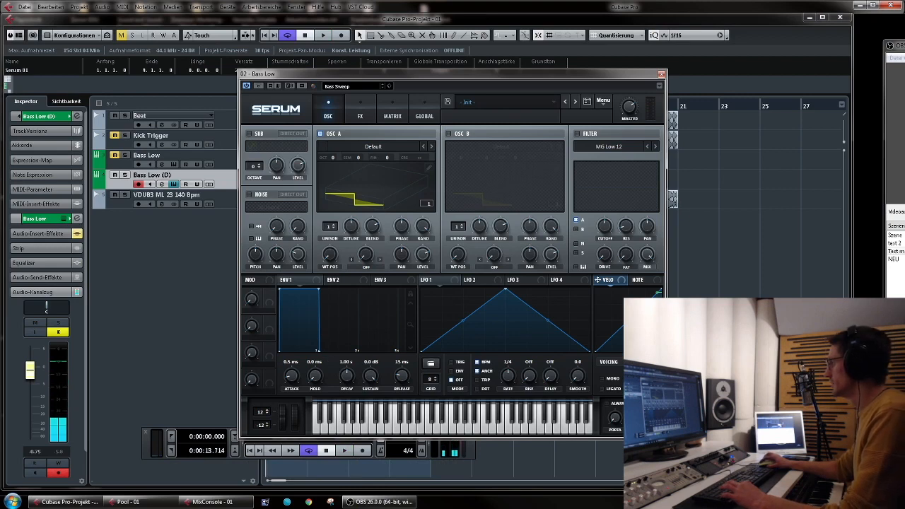
Enable Mono and Legato voicing in Serum on Bass Low (D) and check the sound in playback.
{"action": "left_click", "coordinate": [606, 391]}
{"action": "key", "text": "space"}
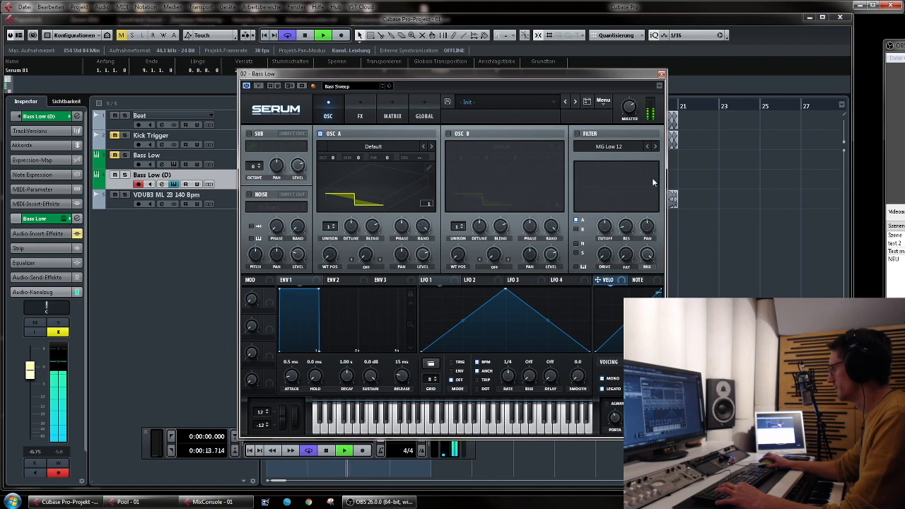
{"action": "left_click", "coordinate": [661, 74]}
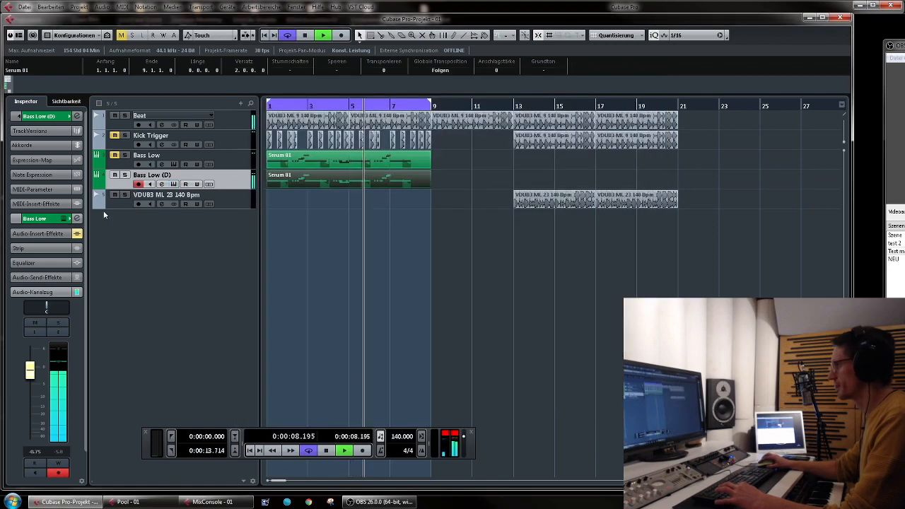
Insert REQ 6 Stereo in slot 2 of Bass Low (D) and lower its band 6 low-pass cutoff to about 189 Hz.
{"action": "left_click", "coordinate": [69, 219]}
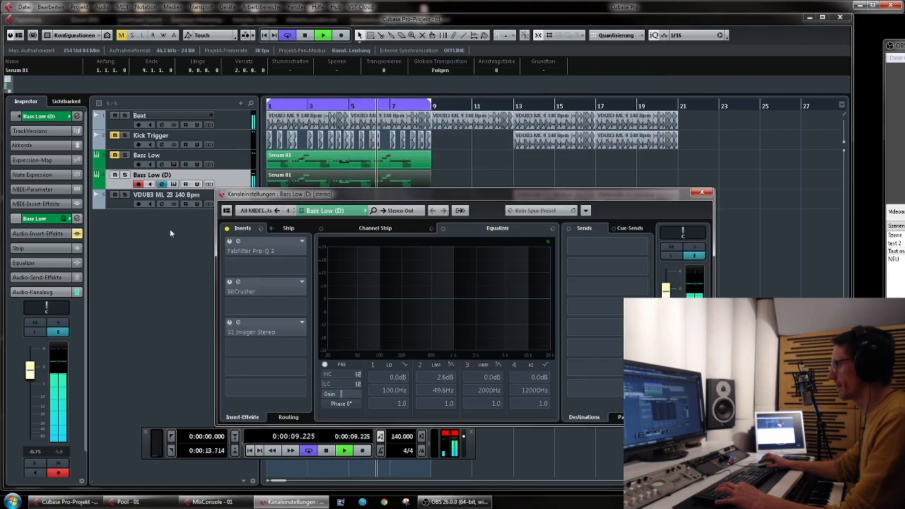
{"action": "left_click", "coordinate": [304, 266]}
{"action": "type", "text": "req"}
{"action": "left_click", "coordinate": [281, 348]}
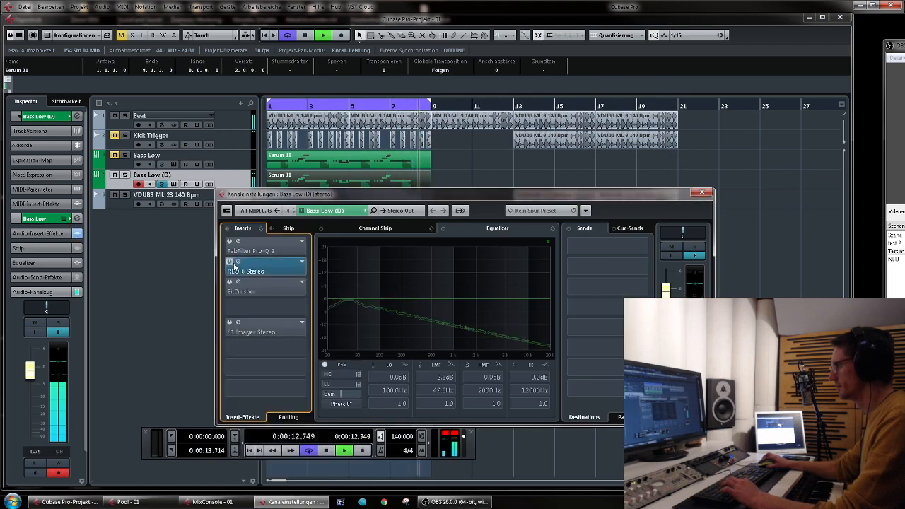
{"action": "mouse_move", "coordinate": [561, 269]}
{"action": "left_mouse_down"}
{"action": "mouse_move", "coordinate": [472, 268]}
{"action": "mouse_move", "coordinate": [487, 269]}
{"action": "left_mouse_up"}
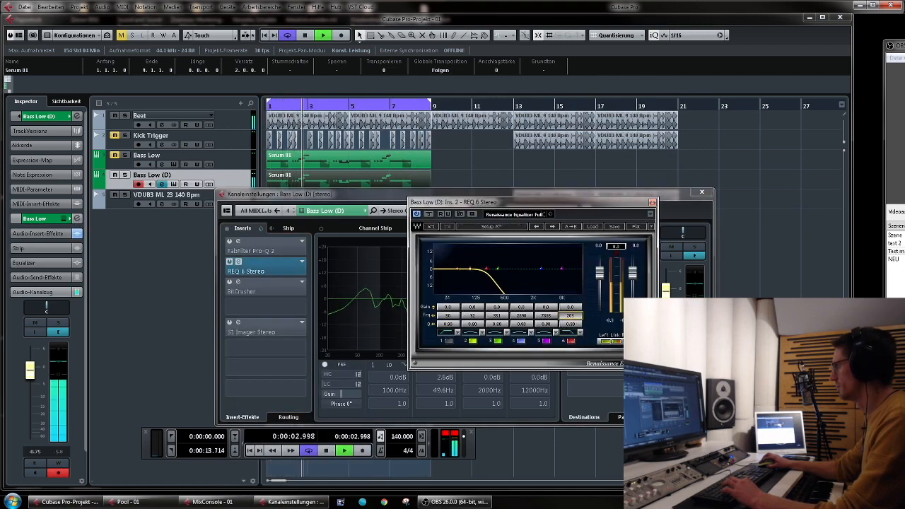
Shift the band crossover of FabFilter Saturn on Bass Low (D) to a lower frequency and audition the Warm Tape saturation.
{"action": "left_click", "coordinate": [353, 216]}
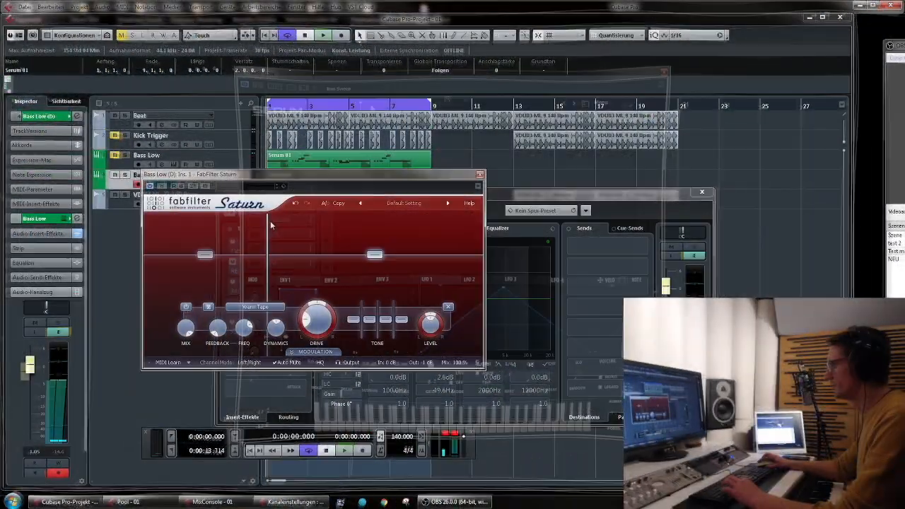
{"action": "key", "text": "space"}
{"action": "left_click_drag", "start_coordinate": [267, 262], "coordinate": [236, 267]}
{"action": "key", "text": "space"}
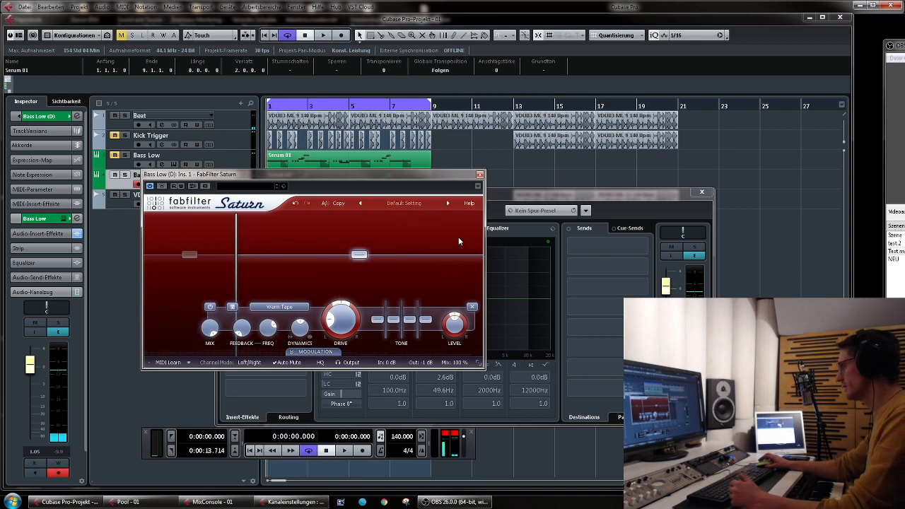
{"action": "left_click_drag", "start_coordinate": [458, 176], "coordinate": [551, 218]}
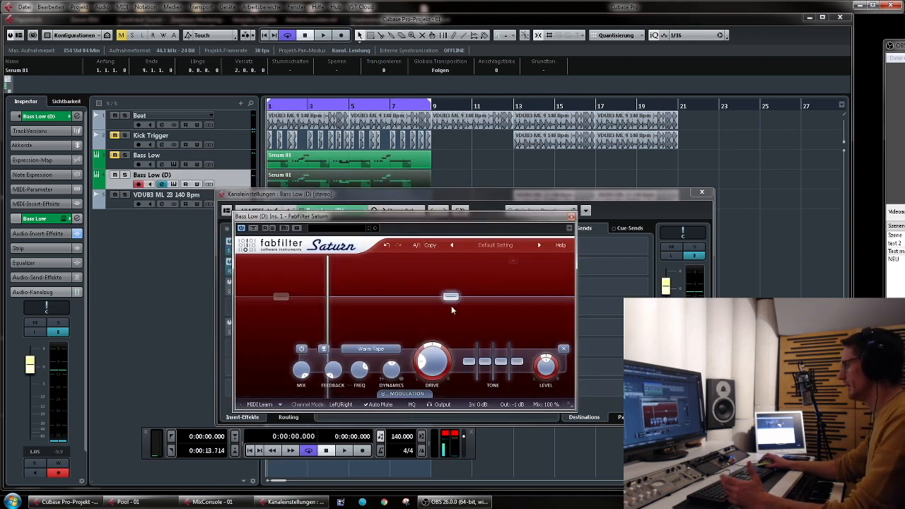
{"action": "left_click_drag", "start_coordinate": [514, 223], "coordinate": [523, 220]}
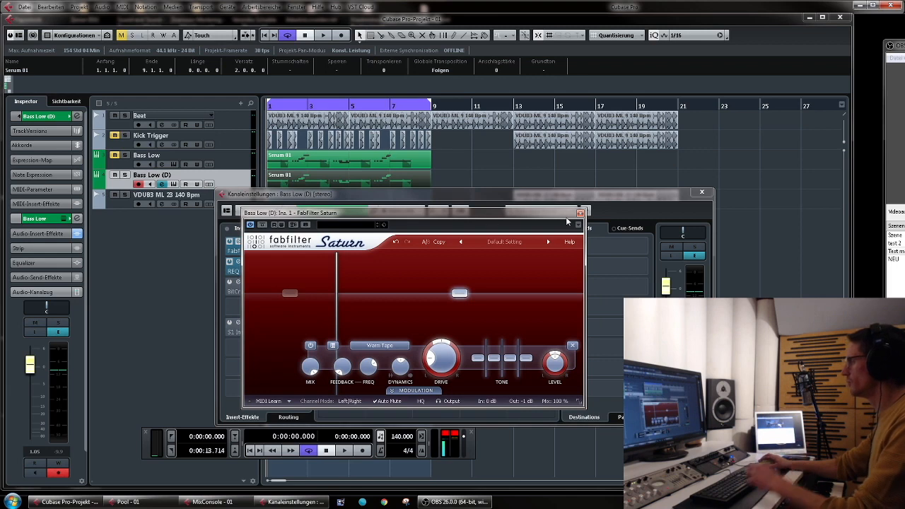
{"action": "key", "text": "space"}
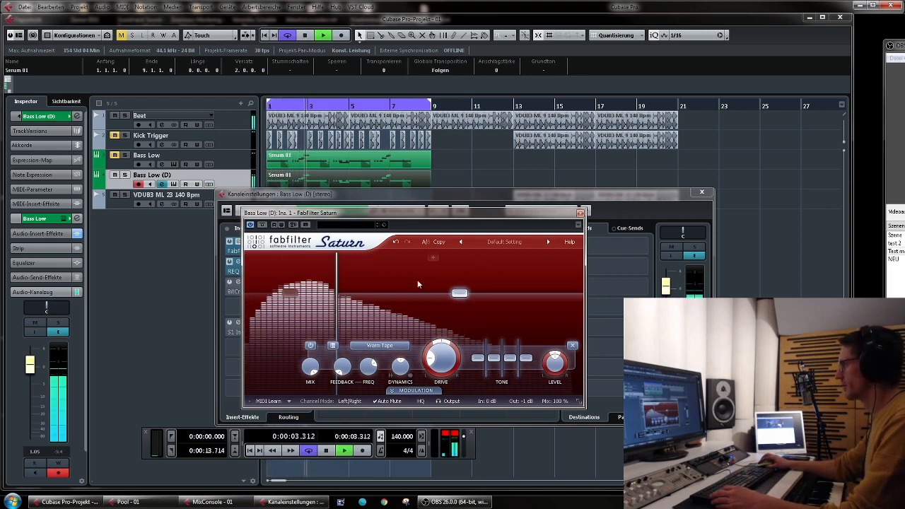
{"action": "left_click", "coordinate": [580, 213]}
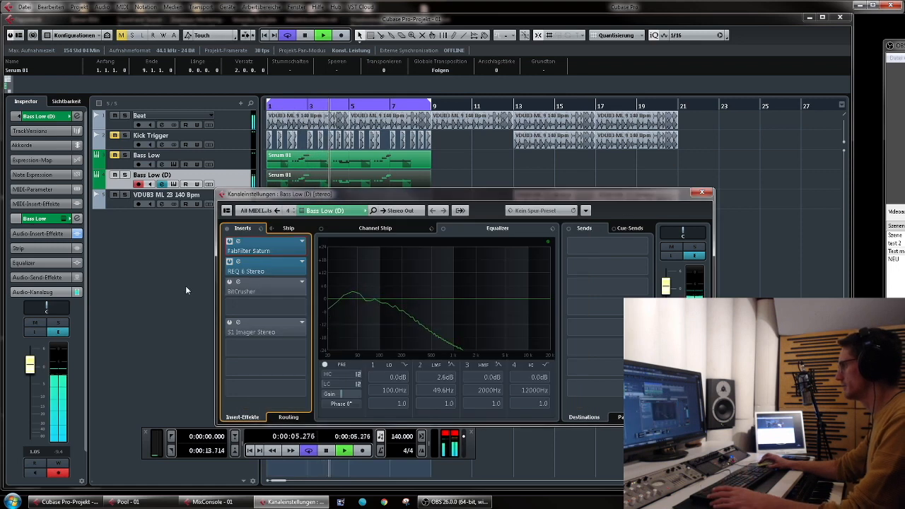
Lower the REQ 6 band 6 low-pass cutoff on Bass Low (D) to about 126 Hz during playback.
{"action": "left_click", "coordinate": [257, 265]}
{"action": "key", "text": "space"}
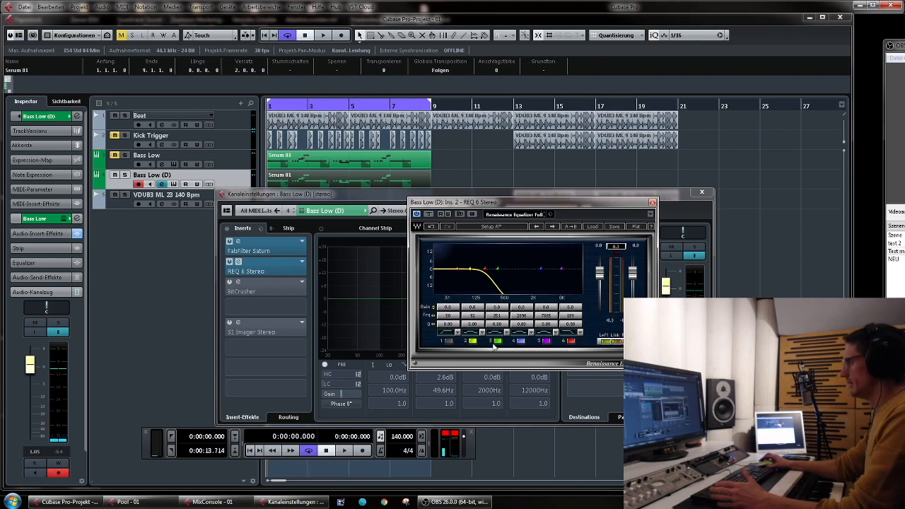
{"action": "left_click_drag", "start_coordinate": [551, 205], "coordinate": [448, 194]}
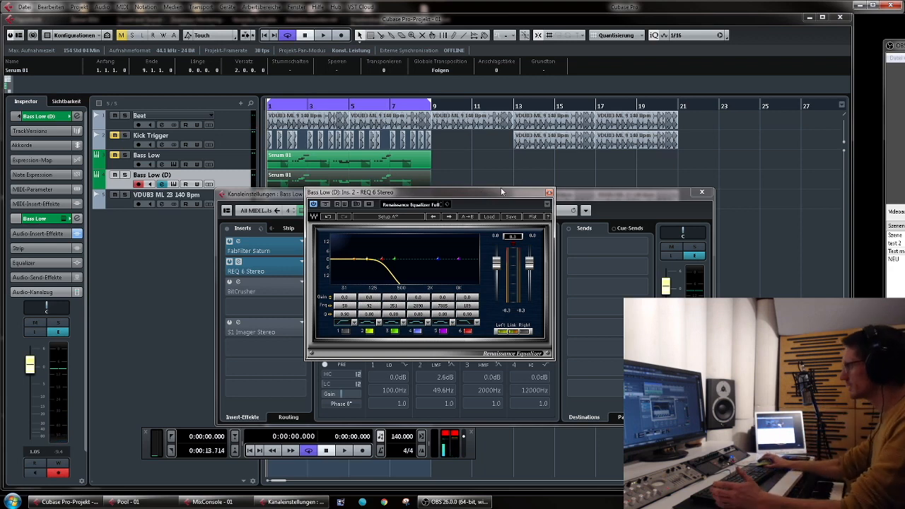
{"action": "left_click_drag", "start_coordinate": [507, 188], "coordinate": [524, 188]}
{"action": "key", "text": "space"}
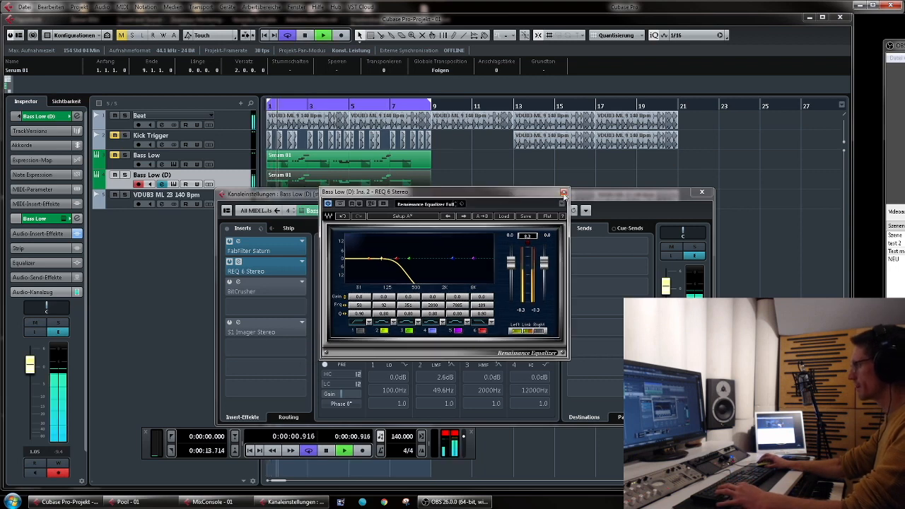
{"action": "left_click", "coordinate": [564, 192]}
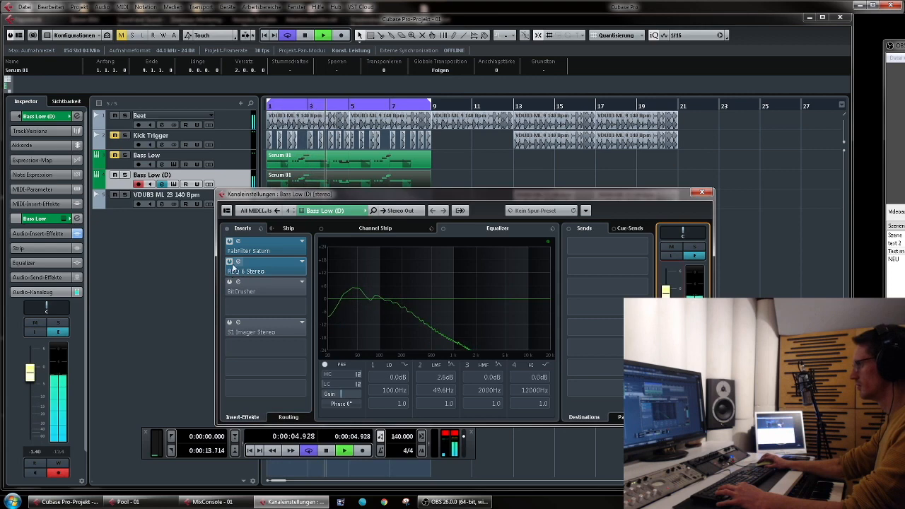
{"action": "left_click", "coordinate": [233, 267]}
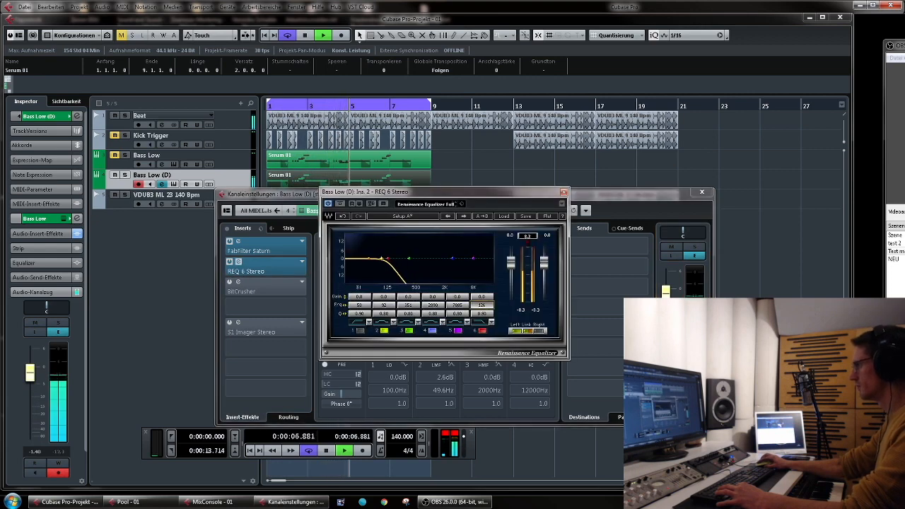
{"action": "scroll", "coordinate": [489, 305], "scroll_direction": "down", "scroll_amount": 2}
{"action": "left_click", "coordinate": [563, 192]}
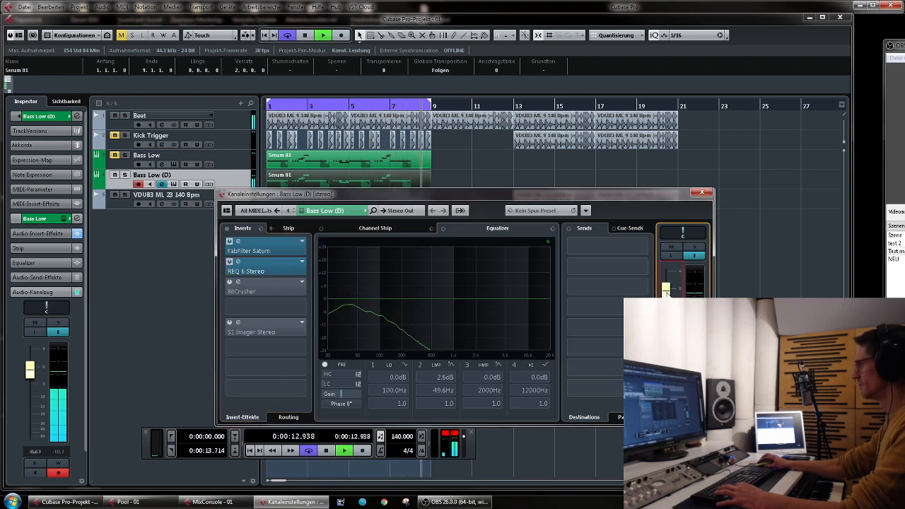
Insert a Compressor in slot 7 of Bass Low (D) and load its SC Comp preset.
{"action": "left_click", "coordinate": [303, 369]}
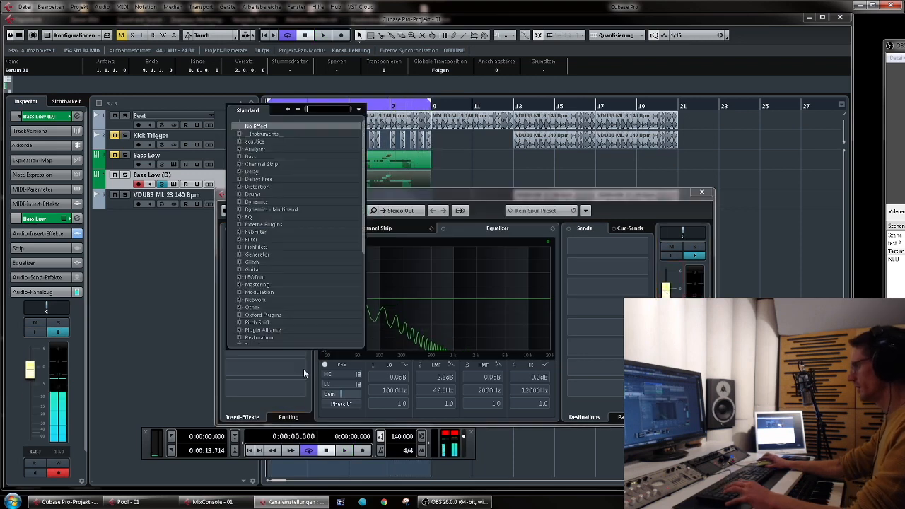
{"action": "key", "text": "space"}
{"action": "type", "text": "comp"}
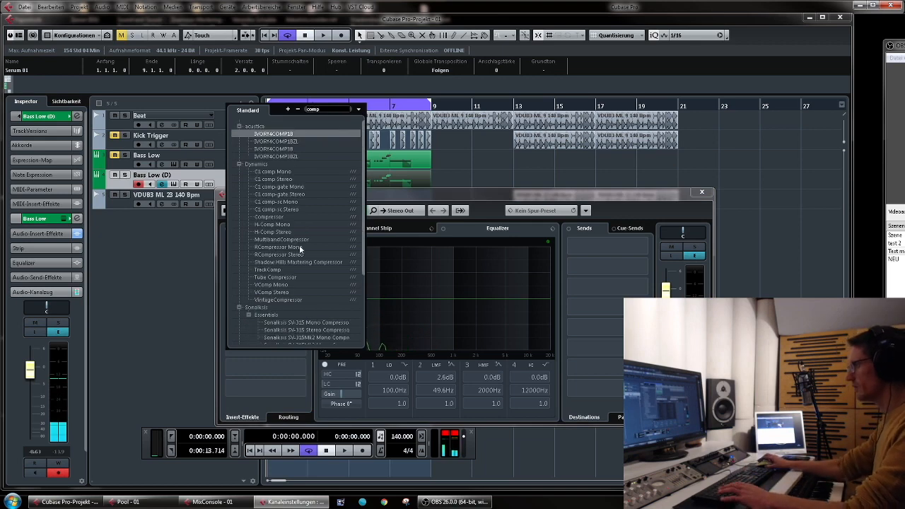
{"action": "left_click", "coordinate": [277, 216]}
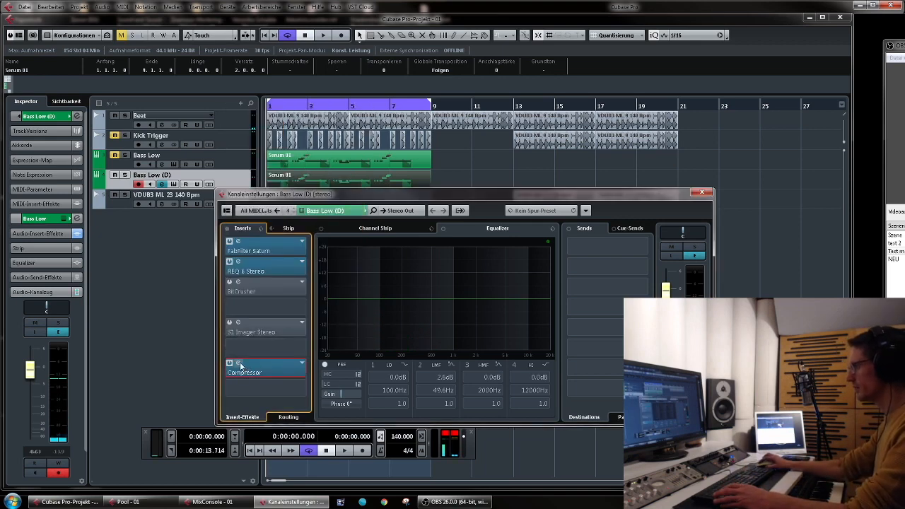
{"action": "left_click", "coordinate": [239, 363]}
{"action": "left_click", "coordinate": [479, 238]}
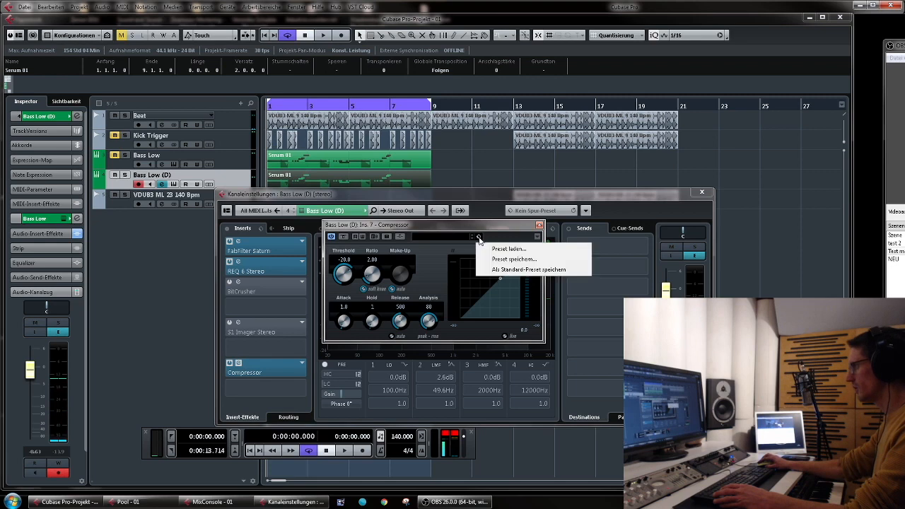
{"action": "left_click", "coordinate": [509, 250]}
{"action": "double_click", "coordinate": [398, 202]}
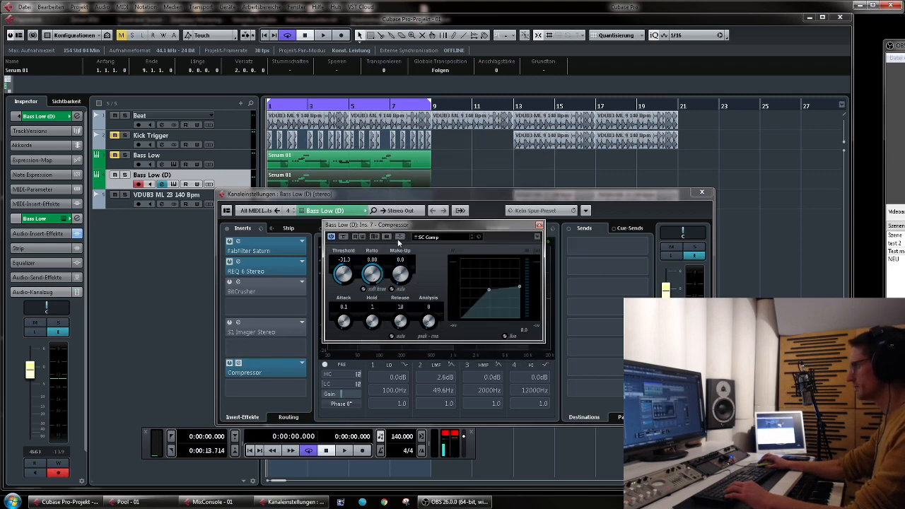
Route the Kick Trigger track's output to the side-chain of the Bass Low (D) Compressor and start playback.
{"action": "left_click", "coordinate": [159, 135]}
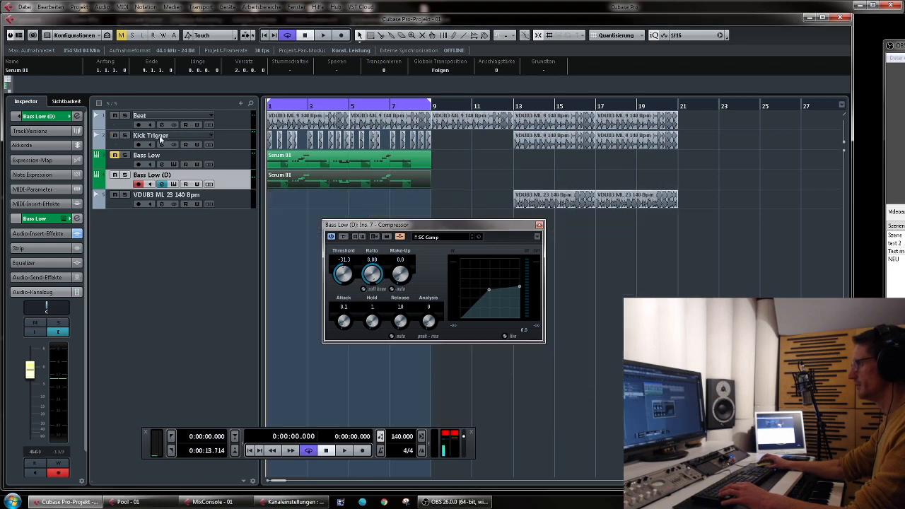
{"action": "left_click", "coordinate": [57, 275]}
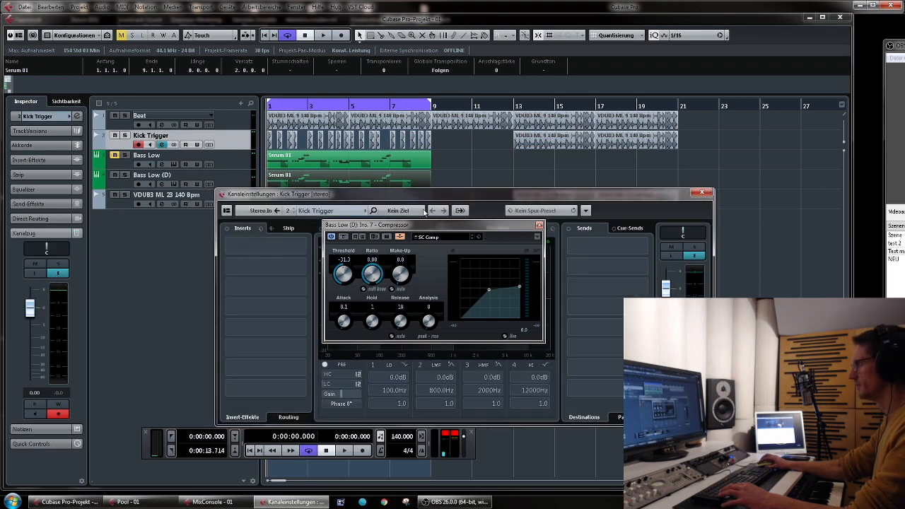
{"action": "left_click", "coordinate": [399, 211]}
{"action": "left_click", "coordinate": [439, 282]}
{"action": "key", "text": "space"}
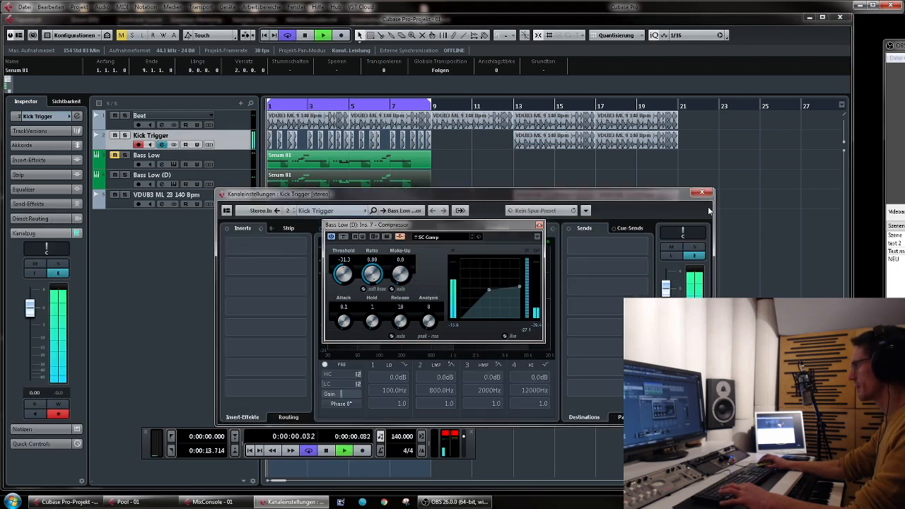
Raise the Bass Low (D) Compressor threshold to -12.5 dB and fine-tune it by ear while playing back the ducked bass.
{"action": "left_click", "coordinate": [701, 191]}
{"action": "left_click_drag", "start_coordinate": [349, 276], "coordinate": [368, 255]}
{"action": "key", "text": "space"}
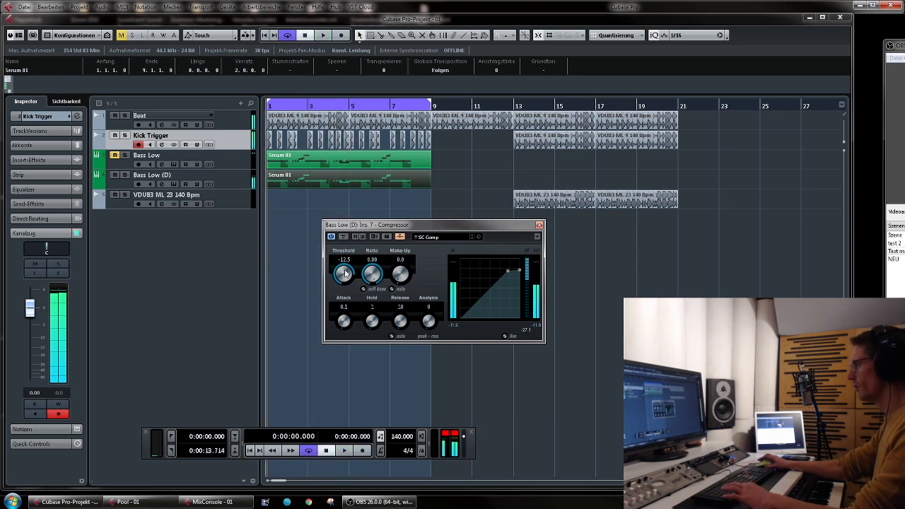
{"action": "key", "text": "space"}
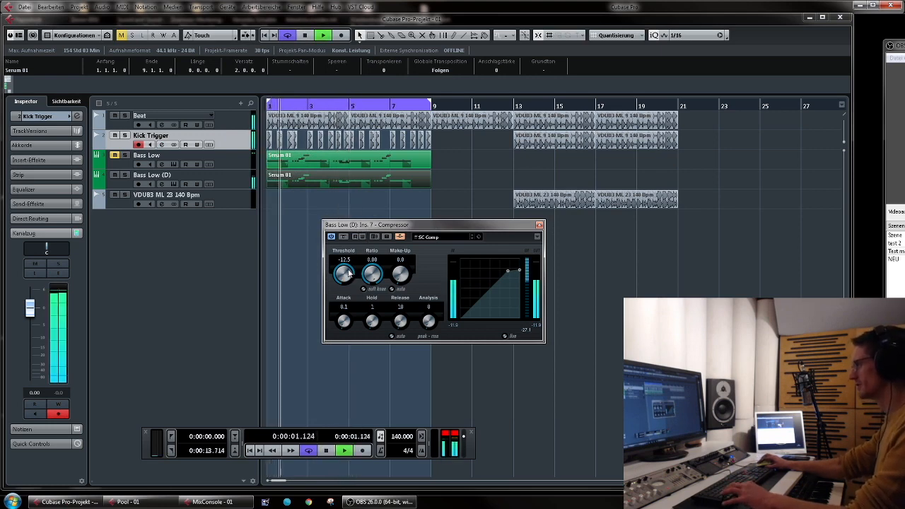
{"action": "left_click_drag", "start_coordinate": [349, 274], "coordinate": [362, 257]}
{"action": "left_click", "coordinate": [539, 224]}
{"action": "key", "text": "space"}
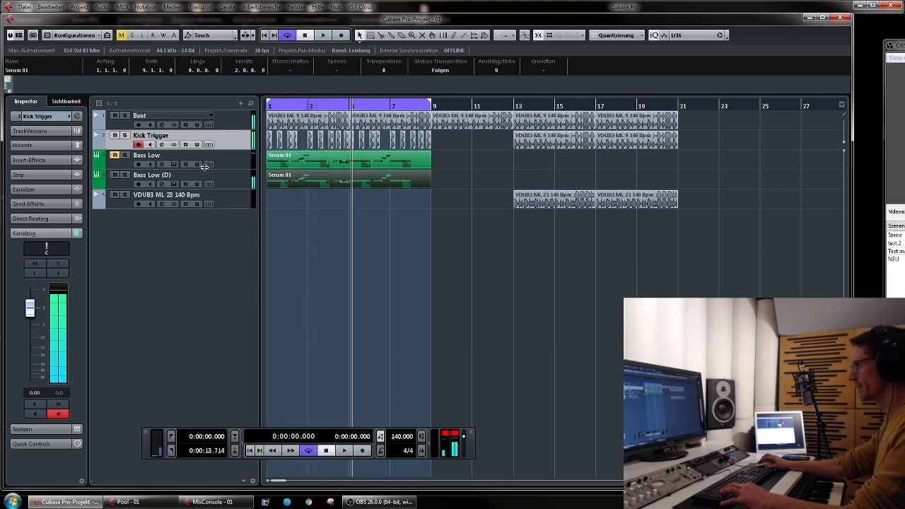
Move the Bass Low (D) track above the original Bass Low track and rename it Bass Low.
{"action": "left_click_drag", "start_coordinate": [141, 177], "coordinate": [151, 160]}
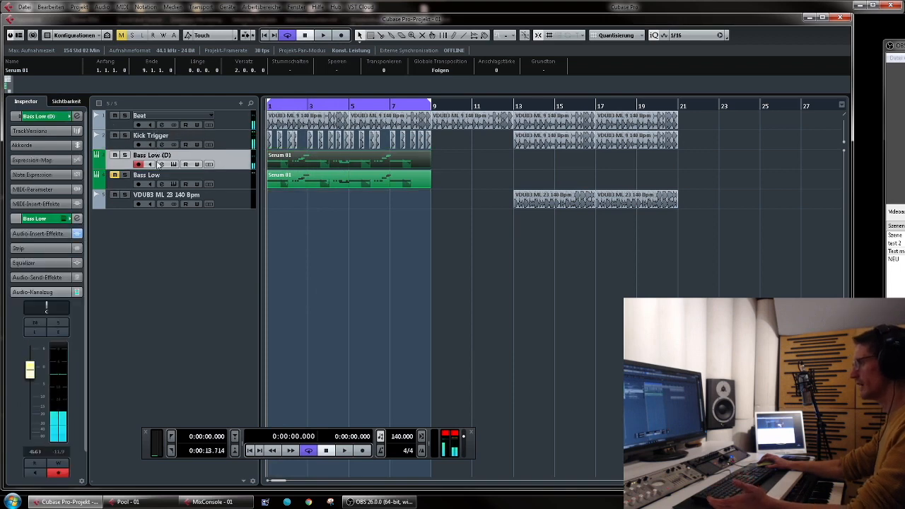
{"action": "double_click", "coordinate": [150, 156]}
{"action": "type", "text": "Bass Low"}
{"action": "key", "text": "Return"}
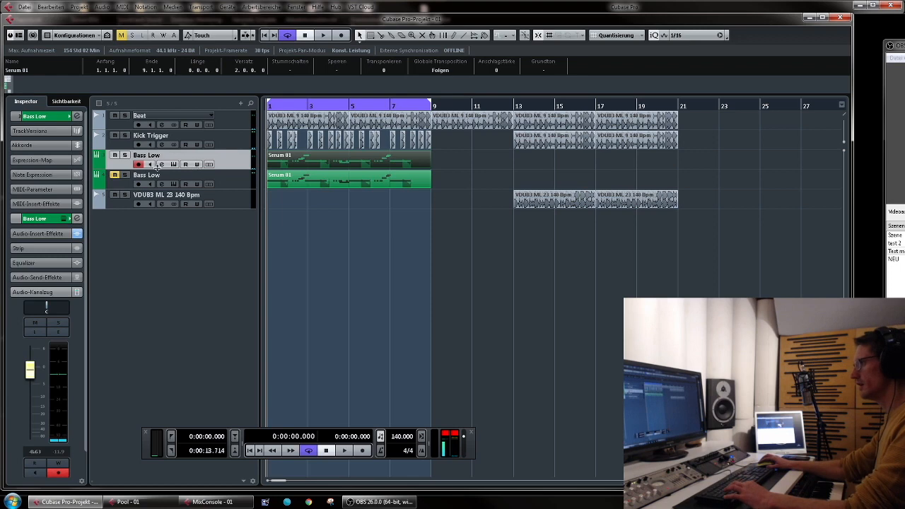
Switch off EQ band 2 and bypass FabFilter Pro-Q 2, BitCrusher and S1 Imager Stereo on the lower Bass Low track.
{"action": "left_click", "coordinate": [139, 178]}
{"action": "left_click", "coordinate": [161, 184]}
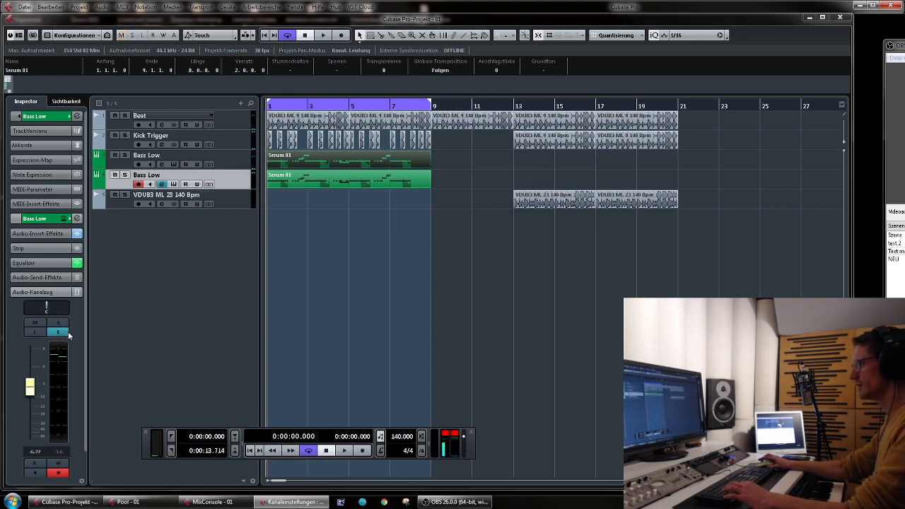
{"action": "left_click", "coordinate": [420, 365]}
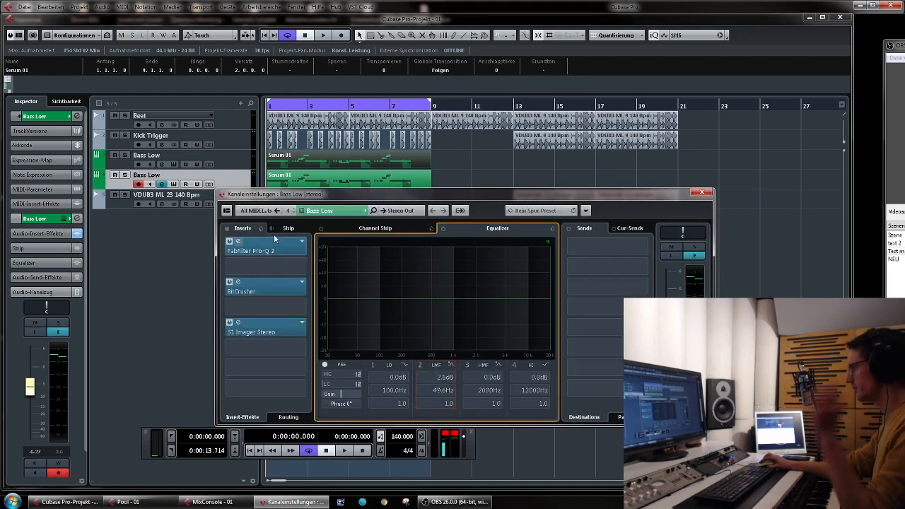
{"action": "left_click", "coordinate": [230, 243]}
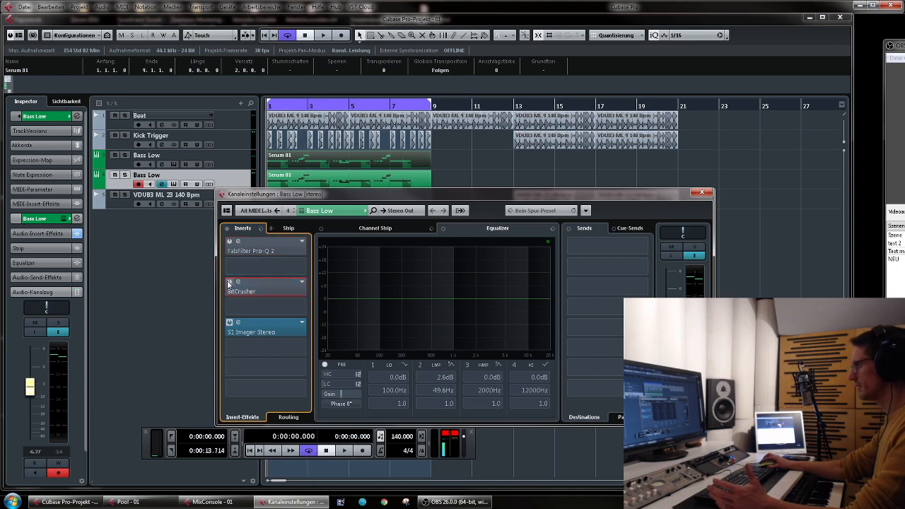
{"action": "left_click", "coordinate": [230, 322]}
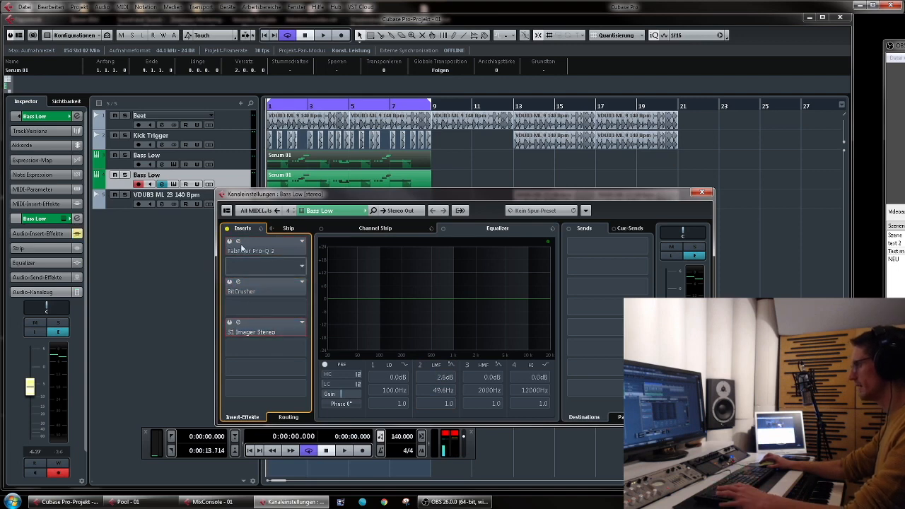
Insert REQ 6 Stereo in the second insert slot of the lower Bass Low track and cut its lows and highs during playback.
{"action": "left_click", "coordinate": [285, 270]}
{"action": "type", "text": "req"}
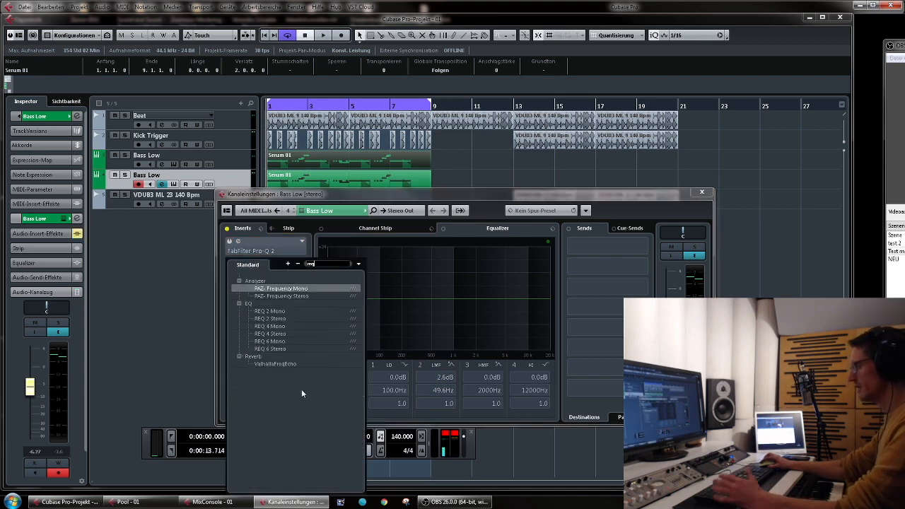
{"action": "left_click", "coordinate": [282, 348]}
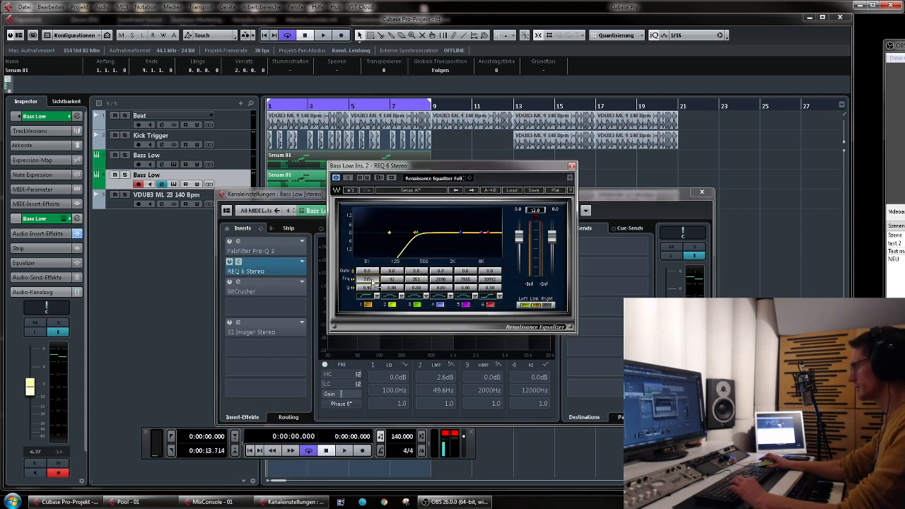
{"action": "left_click", "coordinate": [572, 166]}
{"action": "left_click", "coordinate": [306, 214]}
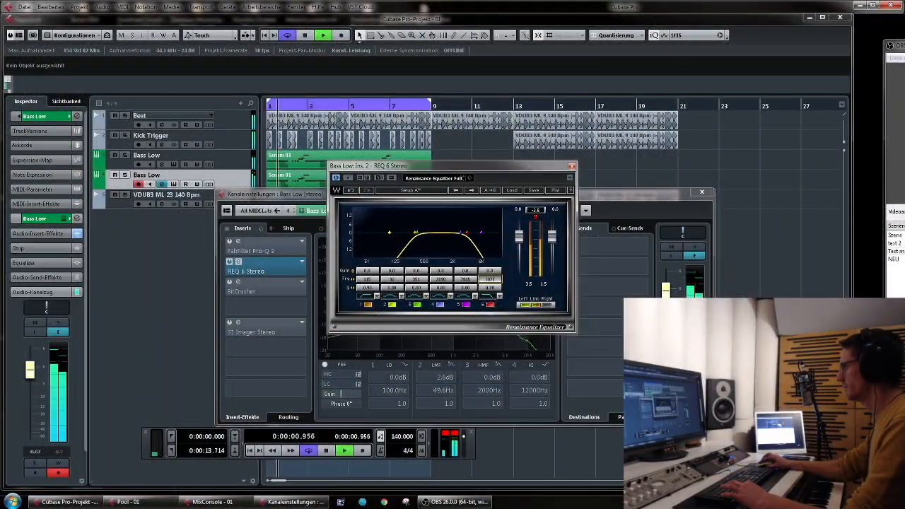
{"action": "left_click", "coordinate": [572, 167]}
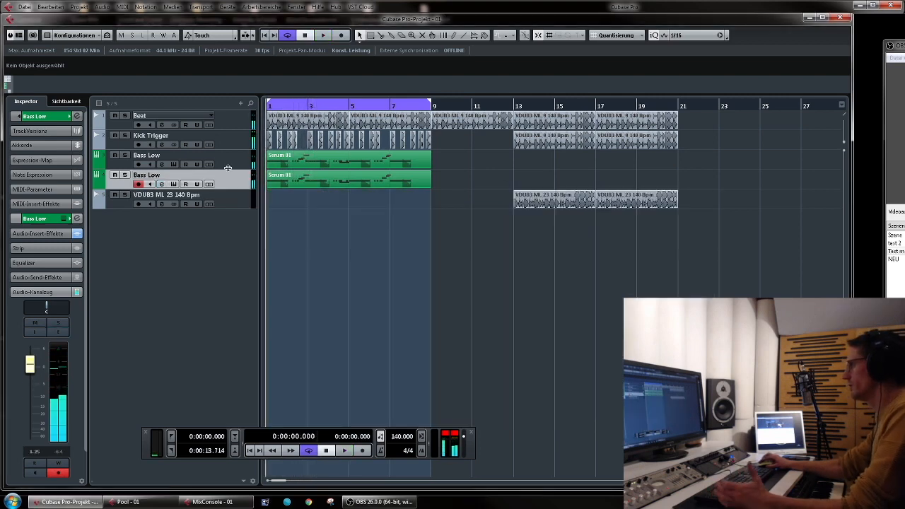
Open Serum on the soloed lower Bass Low track and audition its sound while moving the mod wheel to about 52%.
{"action": "left_click", "coordinate": [227, 166]}
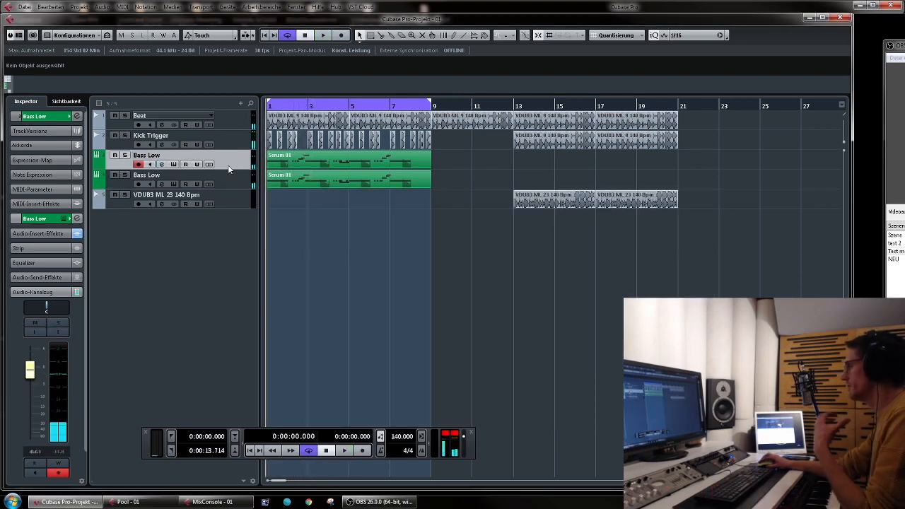
{"action": "left_click", "coordinate": [235, 183]}
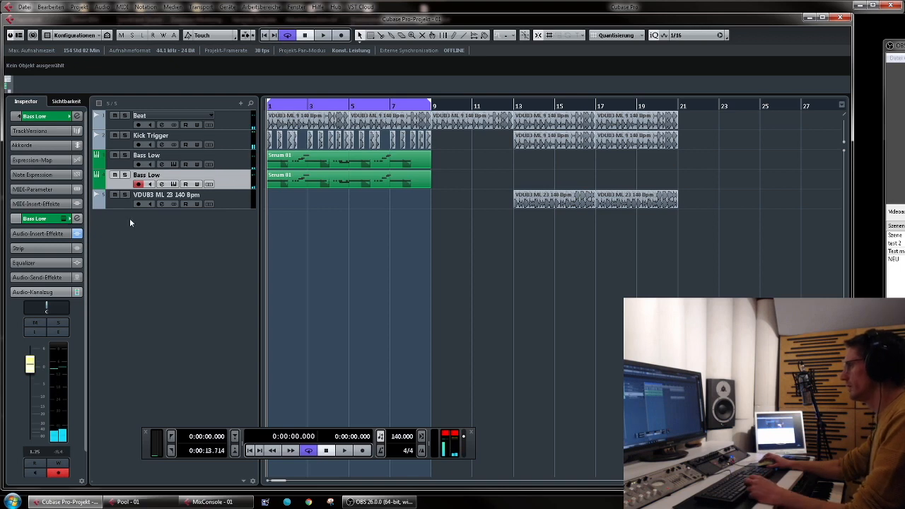
{"action": "left_click", "coordinate": [77, 217]}
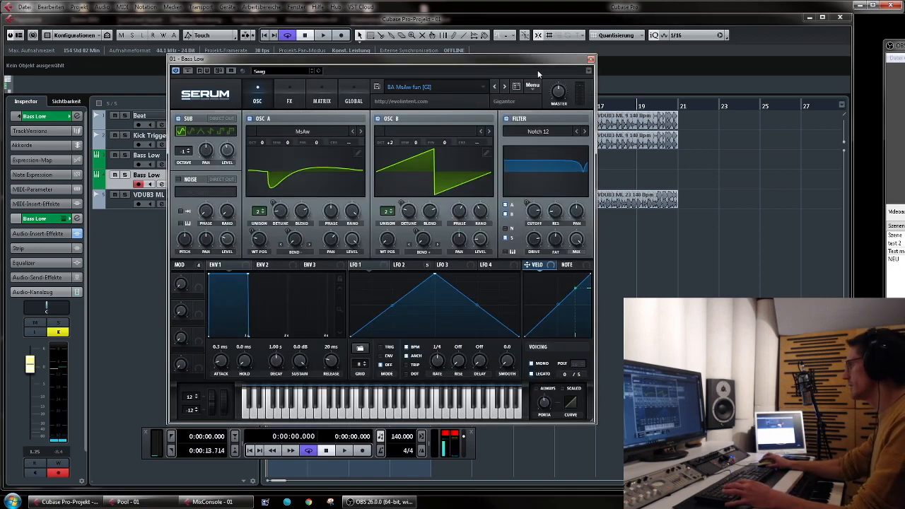
{"action": "left_click", "coordinate": [313, 413]}
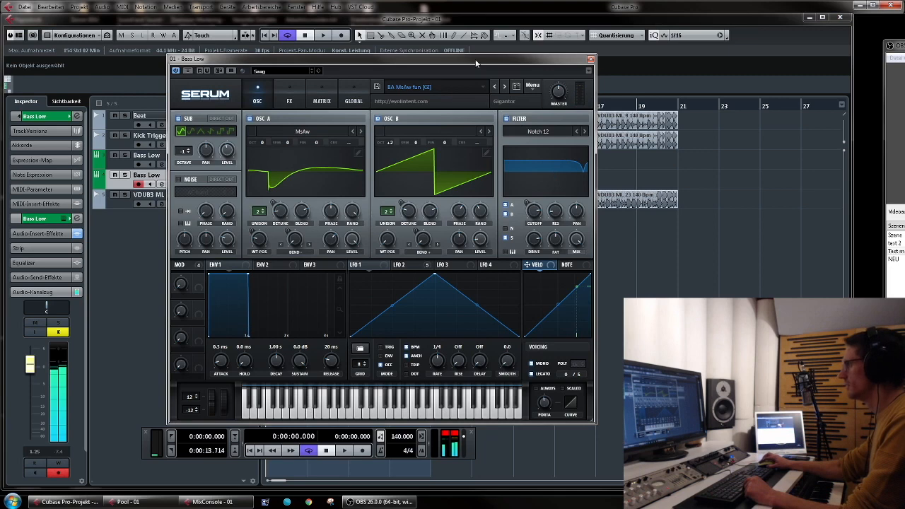
{"action": "key", "text": "space"}
{"action": "left_click_drag", "start_coordinate": [224, 406], "coordinate": [241, 378]}
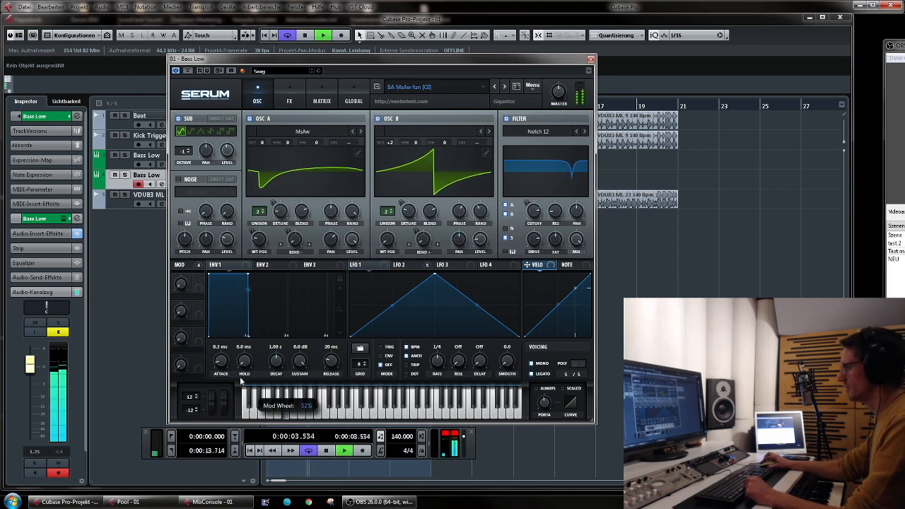
{"action": "key", "text": "space"}
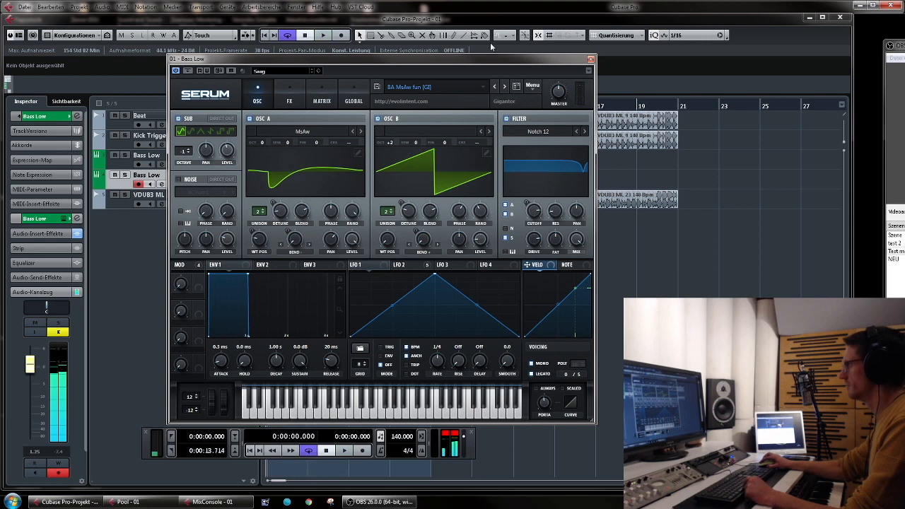
Load the Serum preset schrauber on the lower Bass Low track and audition it with the mod wheel at 100%.
{"action": "left_click", "coordinate": [452, 88]}
{"action": "left_click", "coordinate": [467, 85]}
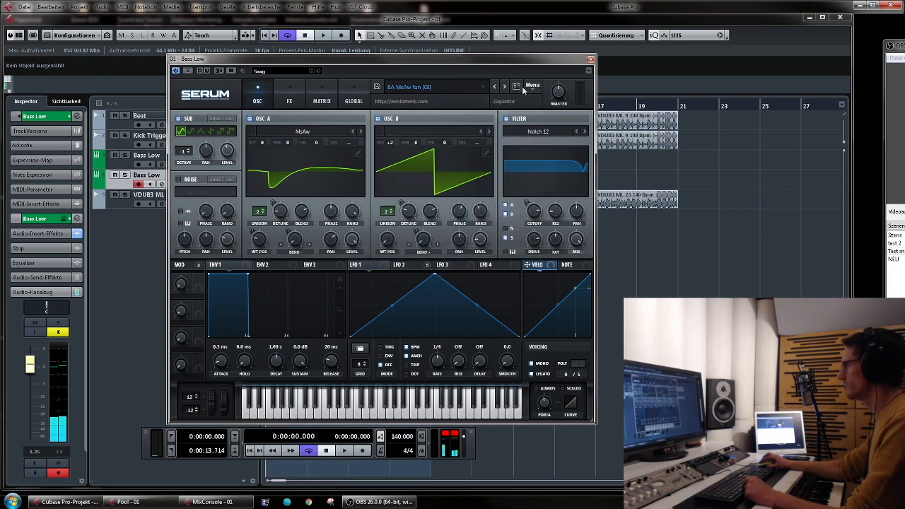
{"action": "left_click", "coordinate": [318, 71]}
{"action": "left_click", "coordinate": [347, 82]}
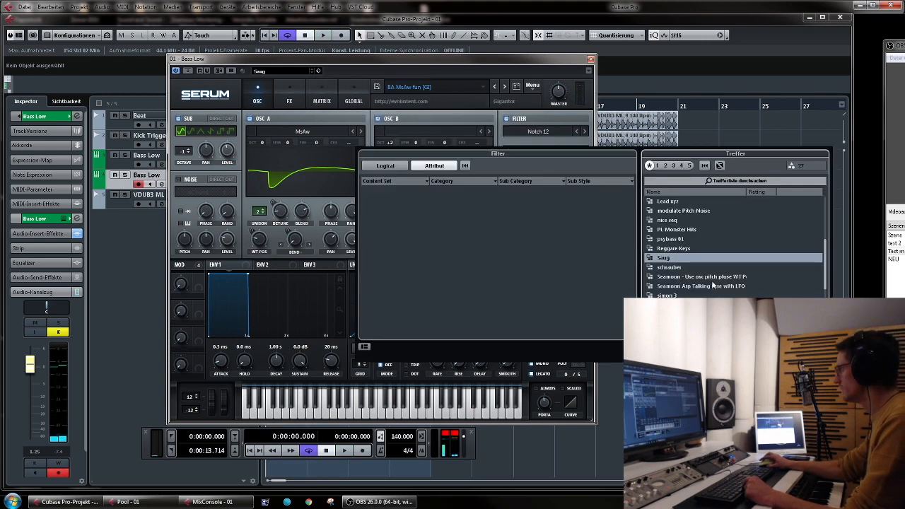
{"action": "scroll", "coordinate": [714, 283], "scroll_direction": "down", "scroll_amount": 1}
{"action": "double_click", "coordinate": [680, 250]}
{"action": "key", "text": "space"}
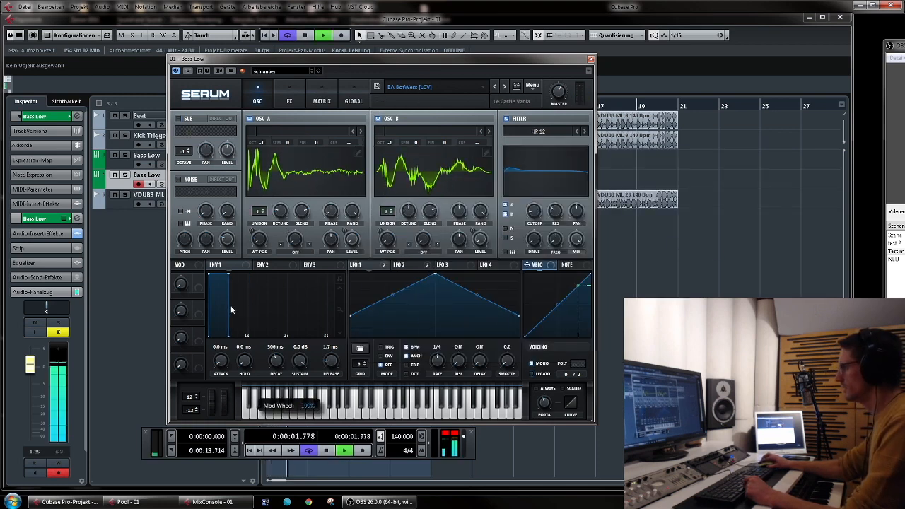
{"action": "key", "text": "space"}
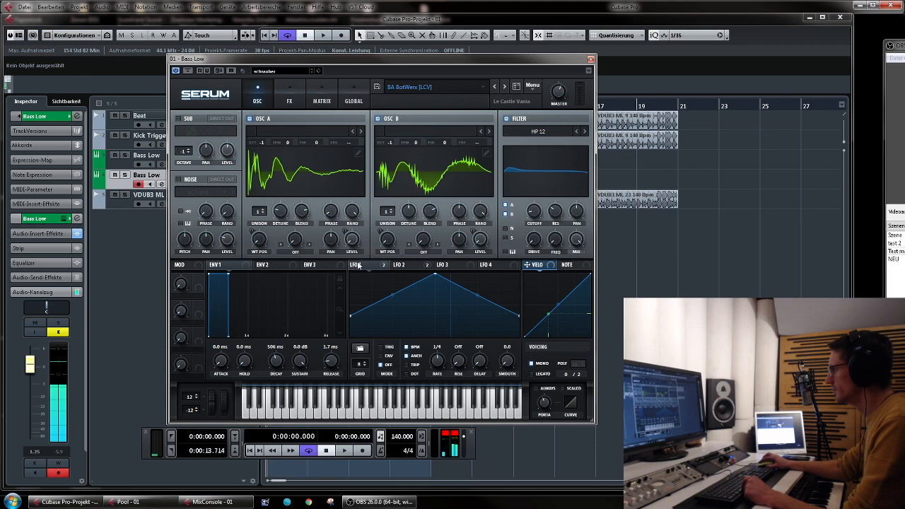
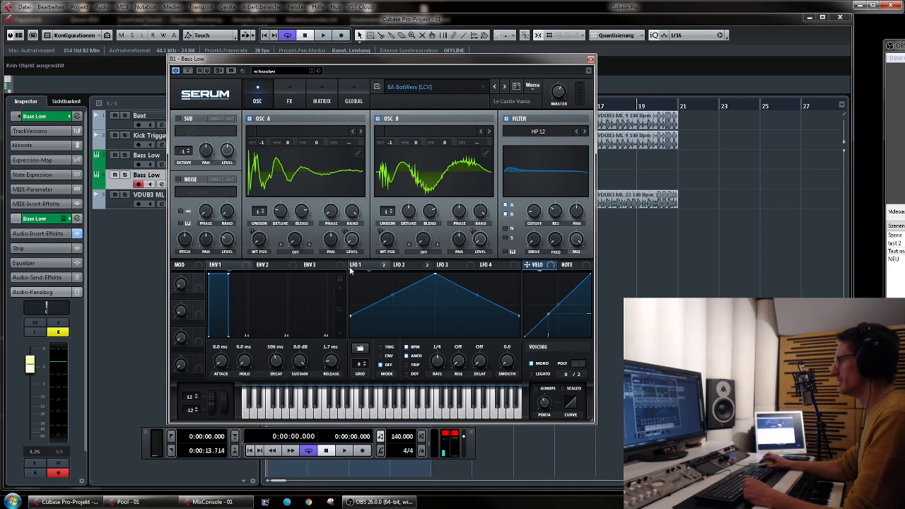
Reduce the LFO 1 and LFO 2 modulation amounts in Serum's matrix during playback, then raise LFO 1's amount on B WTPos.
{"action": "left_click", "coordinate": [405, 266]}
{"action": "key", "text": "space"}
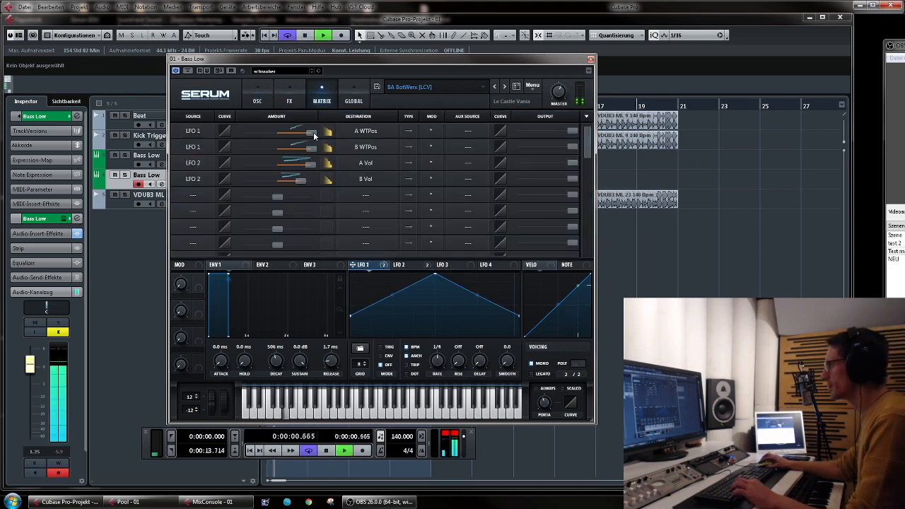
{"action": "left_click_drag", "start_coordinate": [313, 131], "coordinate": [274, 182]}
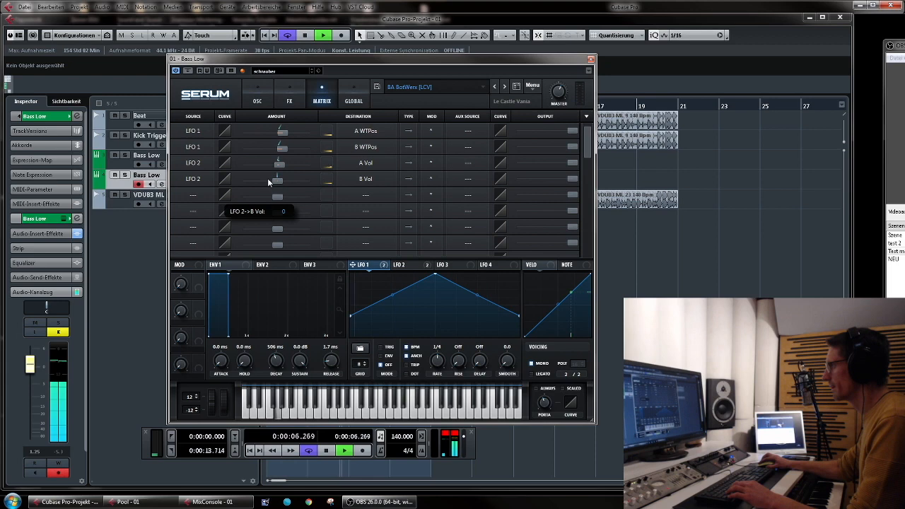
{"action": "left_click_drag", "start_coordinate": [278, 149], "coordinate": [304, 147]}
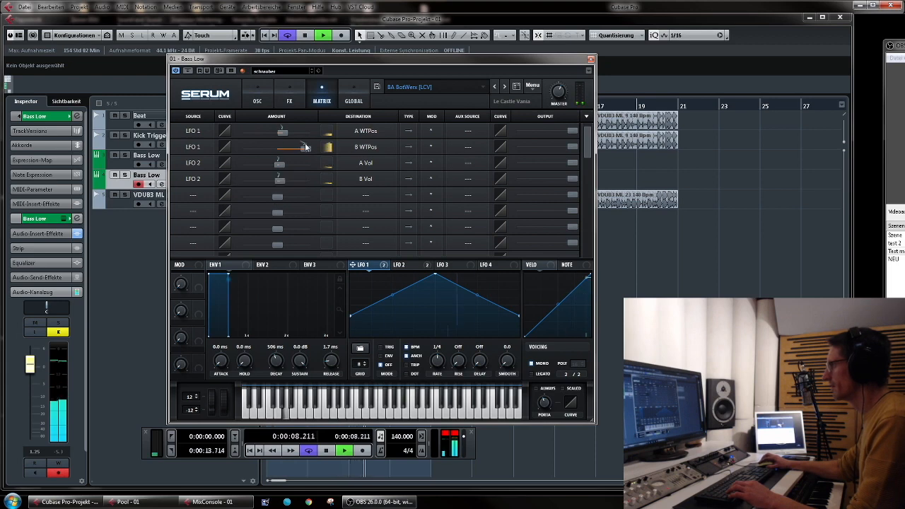
Load the Seamoon - Use osc pitch preset, try several OSC A wavetables during playback and choose Native Curse from the User category.
{"action": "left_click", "coordinate": [362, 131]}
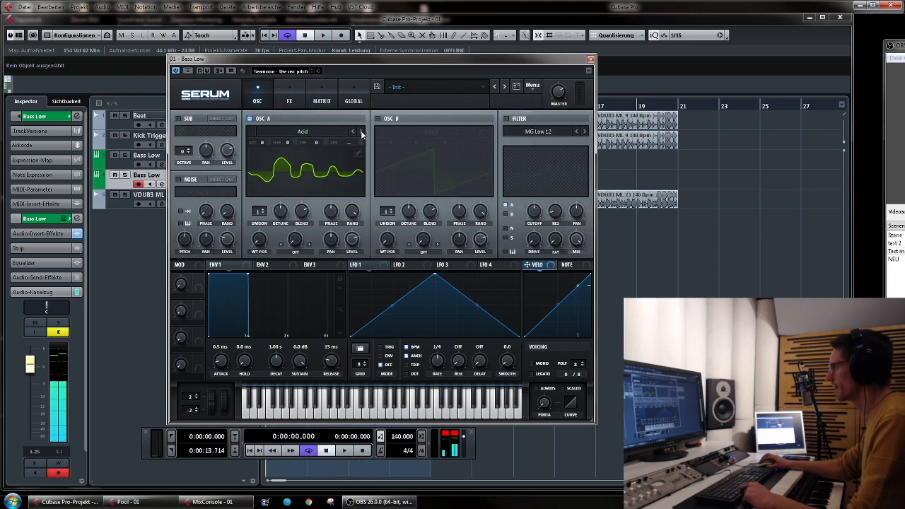
{"action": "left_click", "coordinate": [361, 131]}
{"action": "key", "text": "space"}
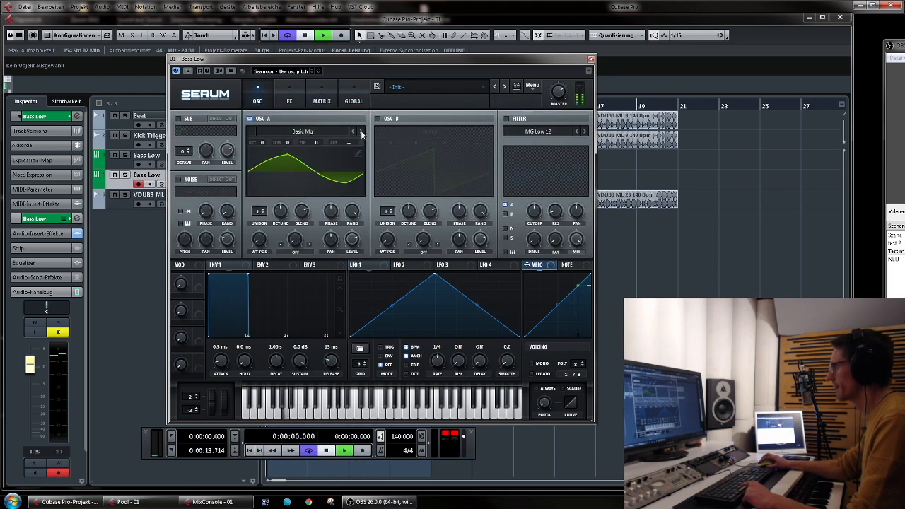
{"action": "left_click", "coordinate": [362, 132]}
{"action": "left_click", "coordinate": [361, 131]}
{"action": "left_click", "coordinate": [361, 131]}
{"action": "left_click", "coordinate": [338, 134]}
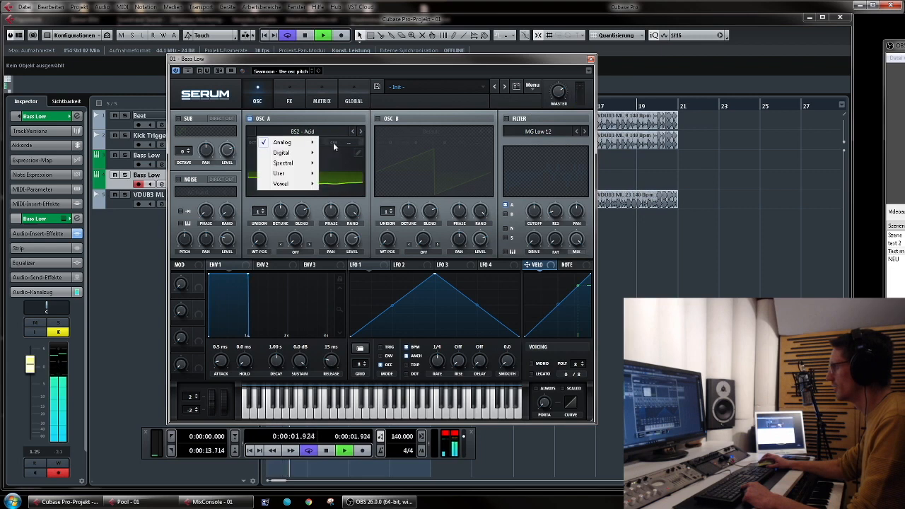
{"action": "mouse_move", "coordinate": [280, 173]}
{"action": "left_click", "coordinate": [338, 238]}
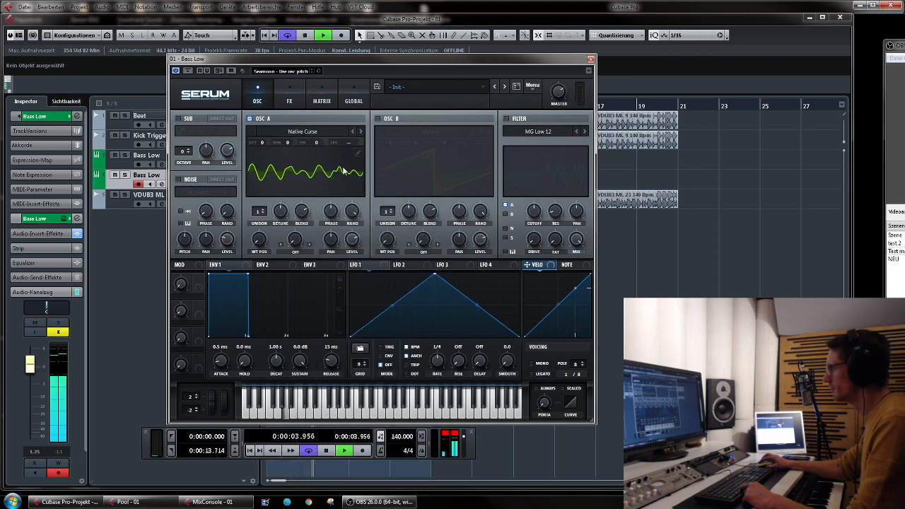
Play back the Native Curse sound and sweep OSC A's wavetable position to about 196.
{"action": "key", "text": "space"}
{"action": "key", "text": "space"}
{"action": "left_click_drag", "start_coordinate": [280, 211], "coordinate": [284, 185]}
{"action": "key", "text": "space"}
{"action": "key", "text": "space"}
{"action": "left_click_drag", "start_coordinate": [261, 239], "coordinate": [279, 208]}
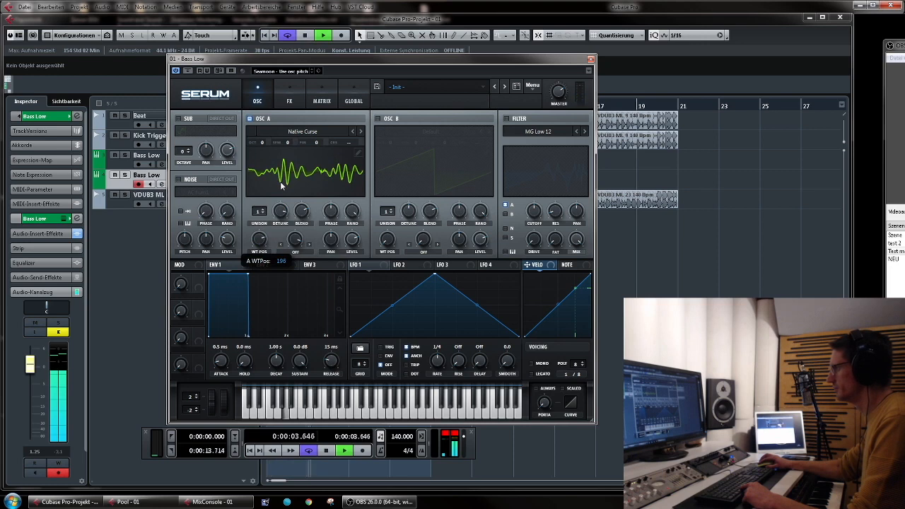
{"action": "key", "text": "space"}
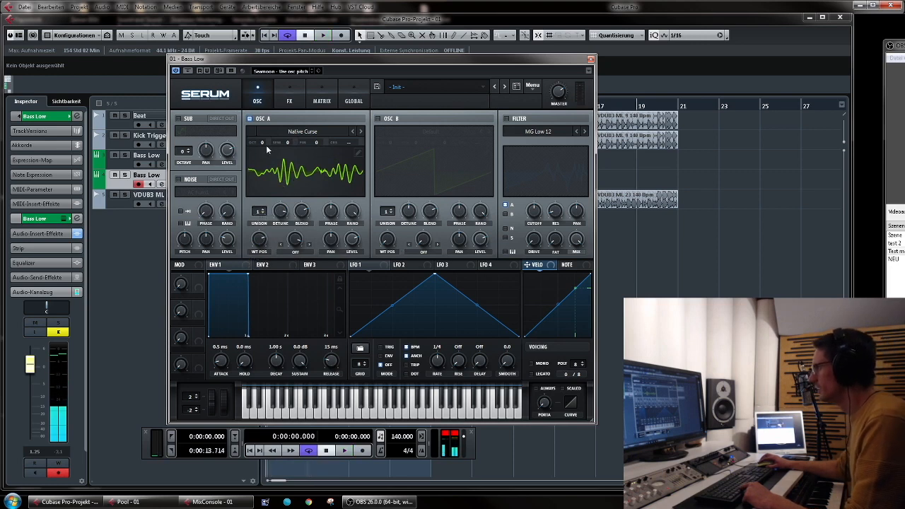
Set OSC A's octave to -1 and sweep its wavetable position again during playback.
{"action": "left_click_drag", "start_coordinate": [262, 143], "coordinate": [263, 145]}
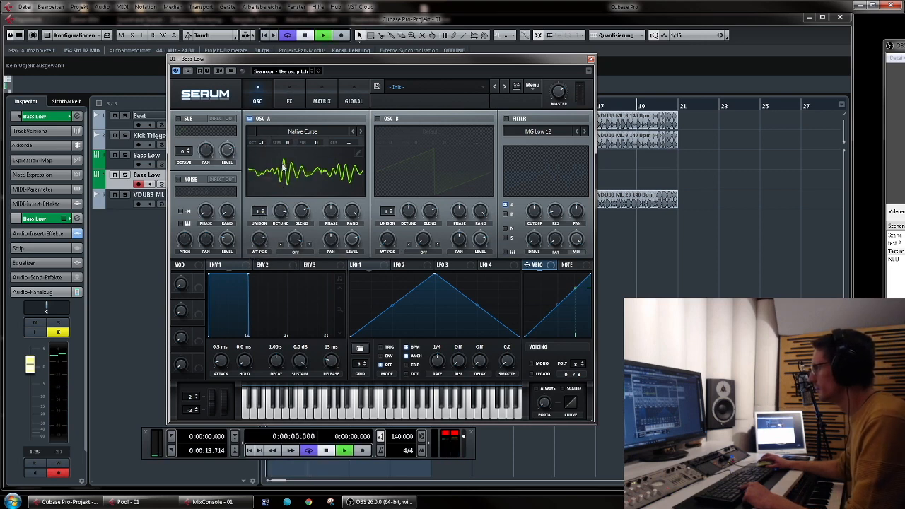
{"action": "key", "text": "space"}
{"action": "left_click_drag", "start_coordinate": [258, 243], "coordinate": [270, 213]}
{"action": "key", "text": "space"}
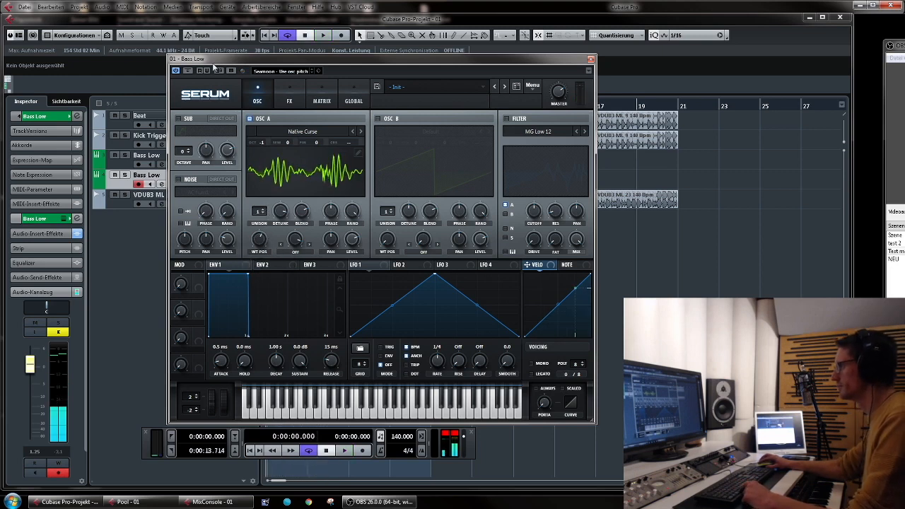
Record automation of OSC A's wavetable position over the loop with read and write enabled, then switch off write and close Serum.
{"action": "key", "text": "space"}
{"action": "mouse_move", "coordinate": [263, 258]}
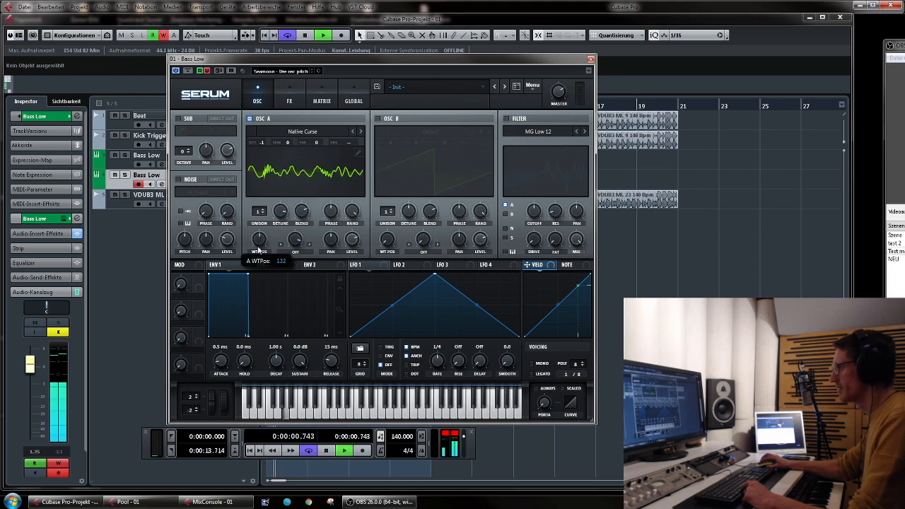
{"action": "left_click_drag", "start_coordinate": [258, 264], "coordinate": [269, 291]}
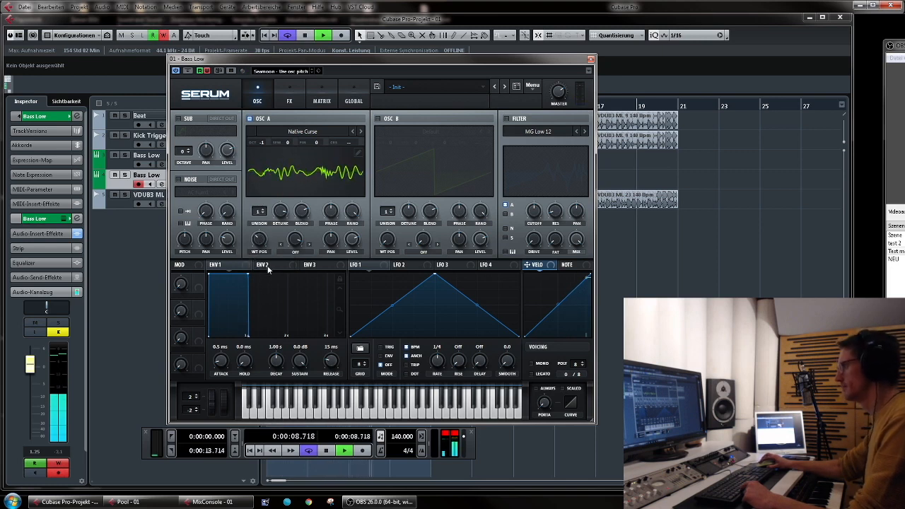
{"action": "mouse_move", "coordinate": [259, 248]}
{"action": "left_mouse_down"}
{"action": "mouse_move", "coordinate": [263, 287]}
{"action": "mouse_move", "coordinate": [263, 237]}
{"action": "left_mouse_up"}
{"action": "key", "text": "space"}
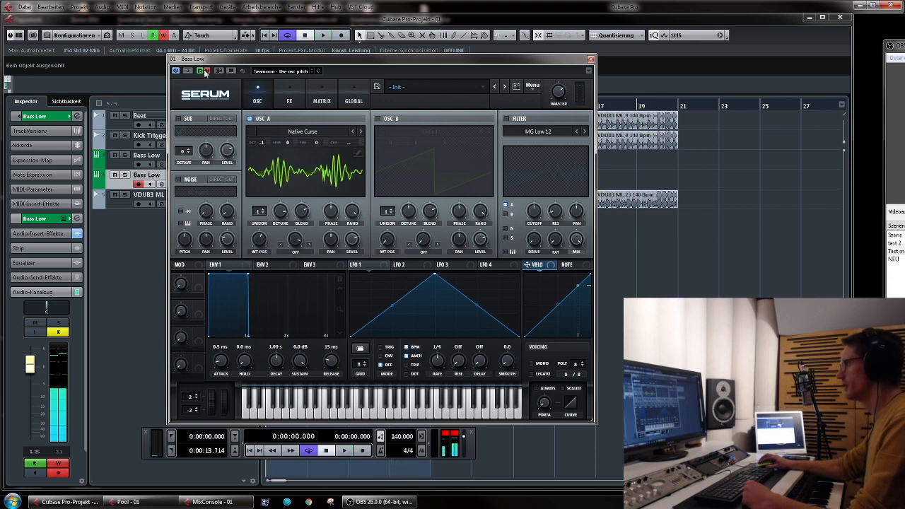
{"action": "left_click", "coordinate": [591, 60]}
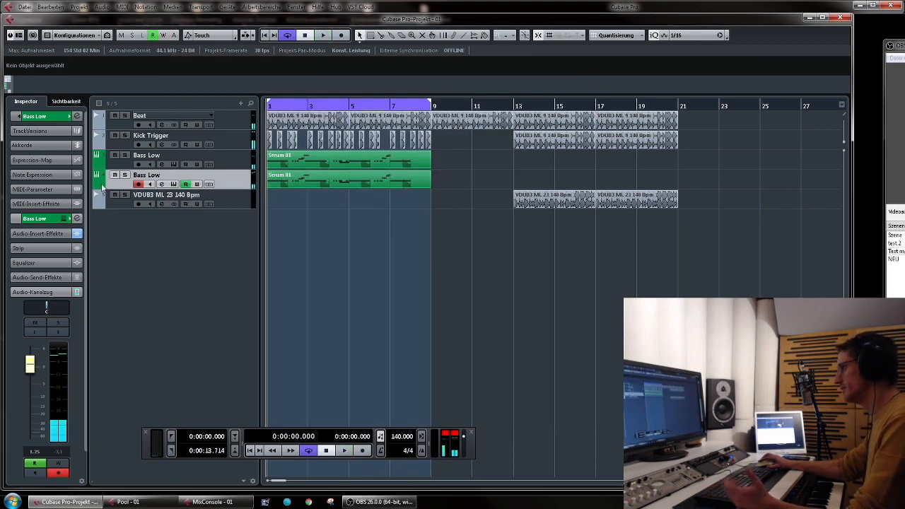
Replace BitCrusher with QuadraFuzz in the third insert slot of the lower Bass Low track and audition the distorted sound.
{"action": "left_click", "coordinate": [58, 331]}
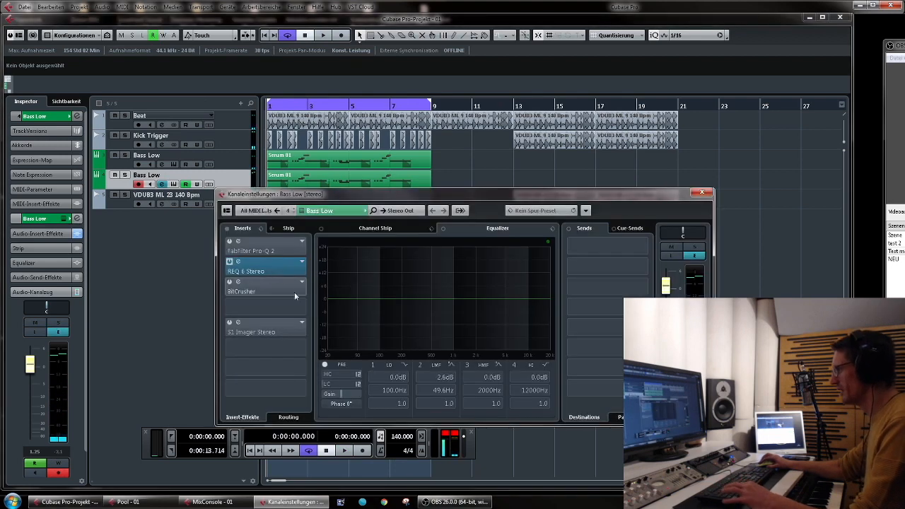
{"action": "left_click", "coordinate": [300, 283]}
{"action": "type", "text": "quad"}
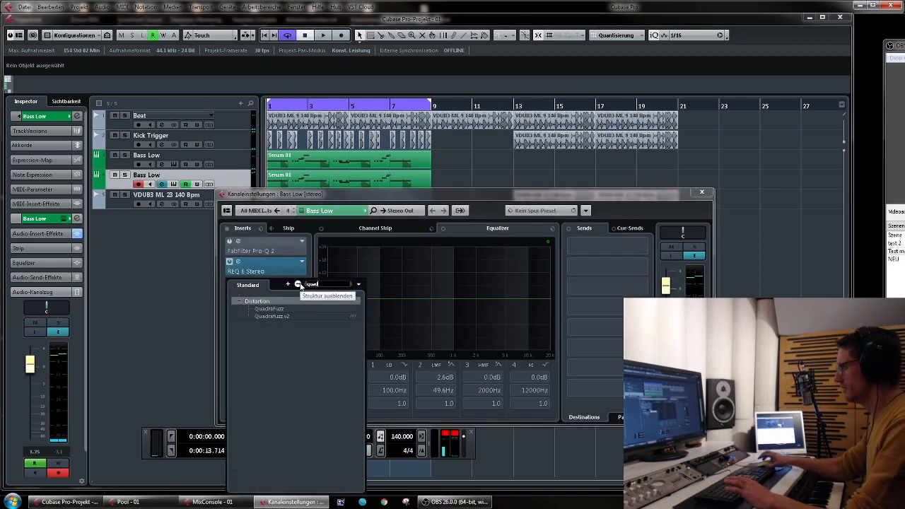
{"action": "left_click", "coordinate": [272, 309]}
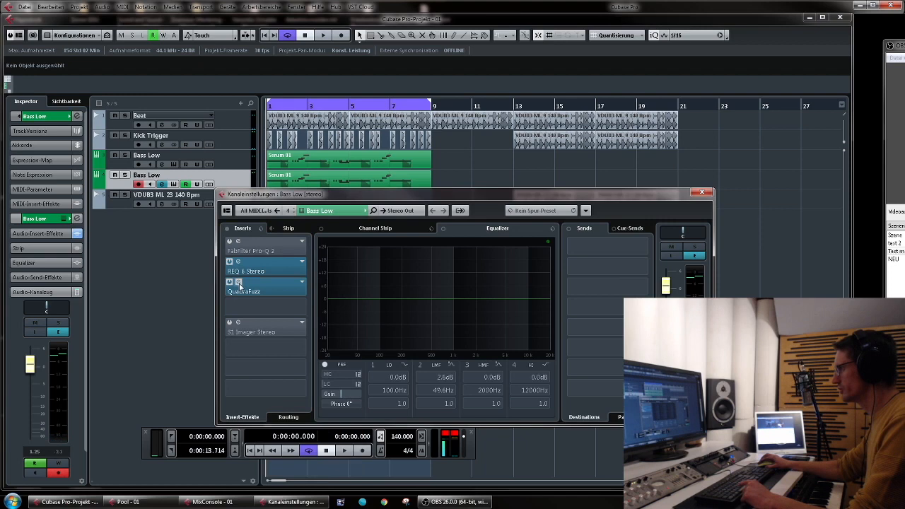
{"action": "left_click", "coordinate": [239, 282]}
{"action": "key", "text": "space"}
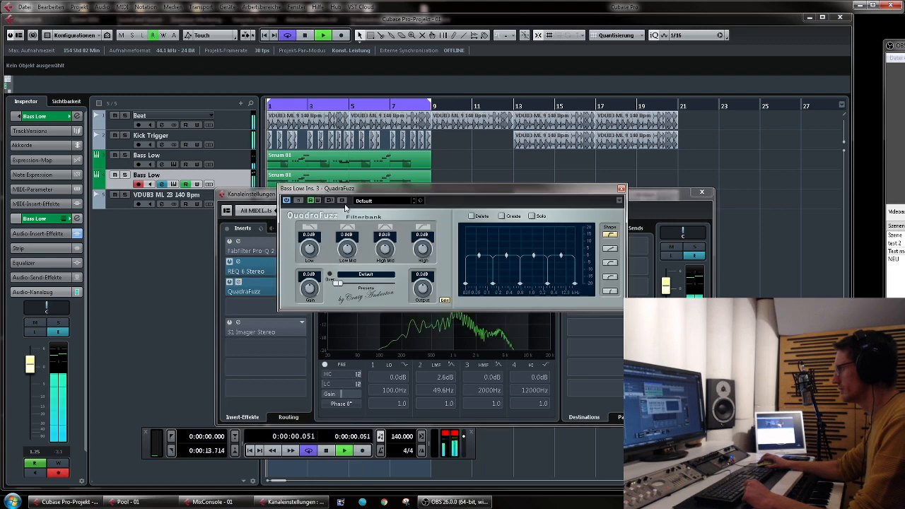
{"action": "left_click", "coordinate": [621, 190]}
{"action": "key", "text": "space"}
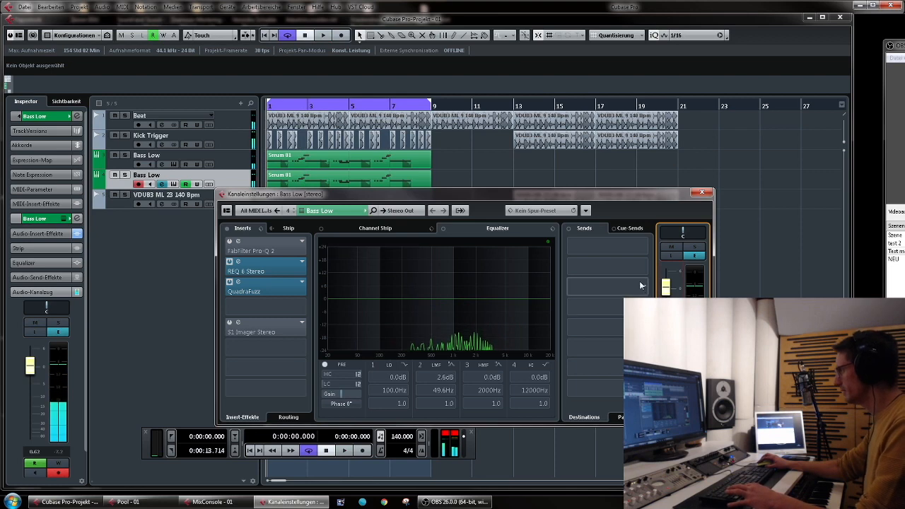
Enable Serum's Reverb and Hyper/Dimension effects on the lower Bass Low track, audition them, and close the plug-in and channel settings.
{"action": "left_click", "coordinate": [299, 210]}
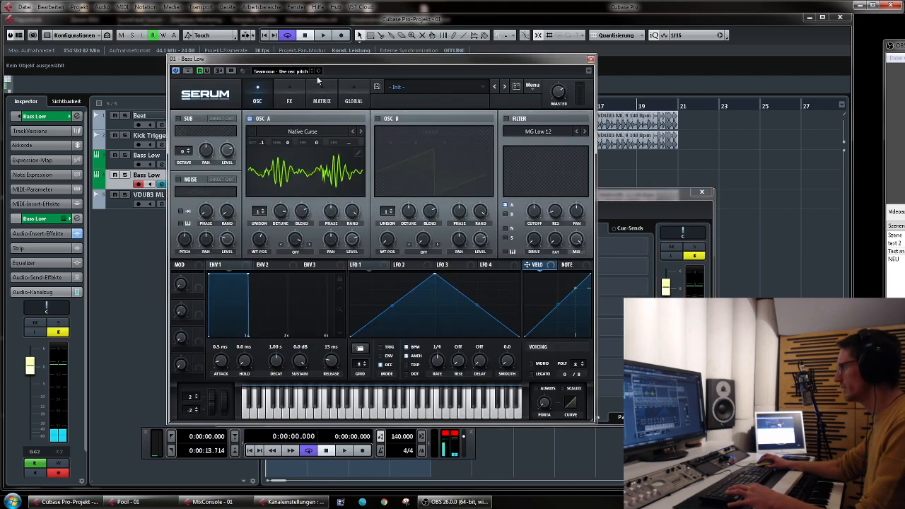
{"action": "left_click", "coordinate": [290, 95]}
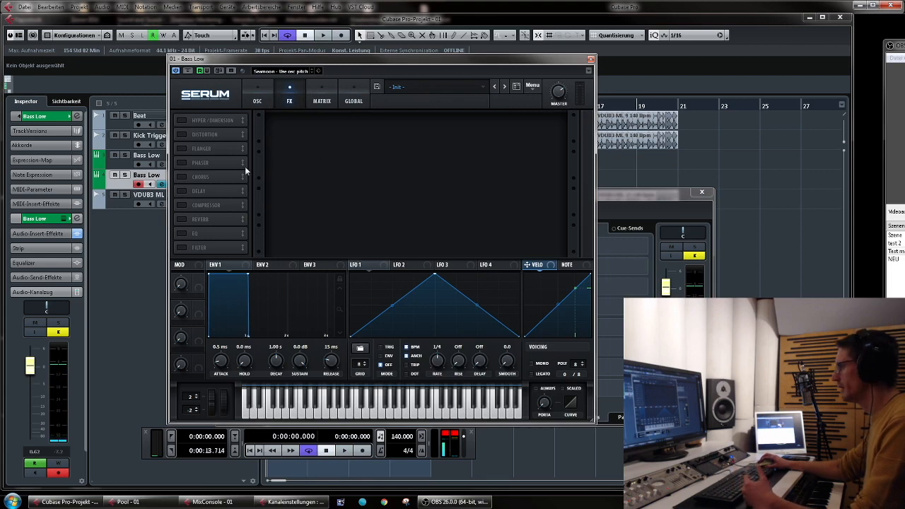
{"action": "left_click", "coordinate": [181, 219]}
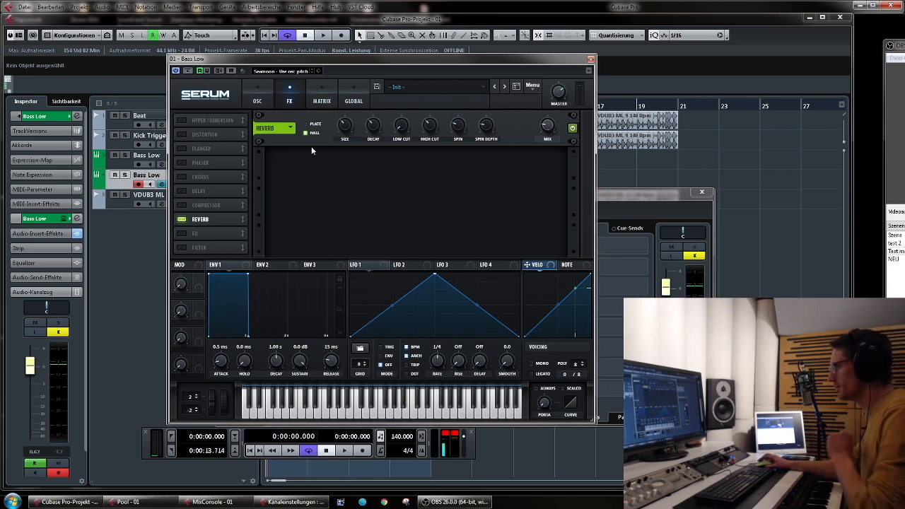
{"action": "left_click", "coordinate": [182, 120]}
{"action": "key", "text": "space"}
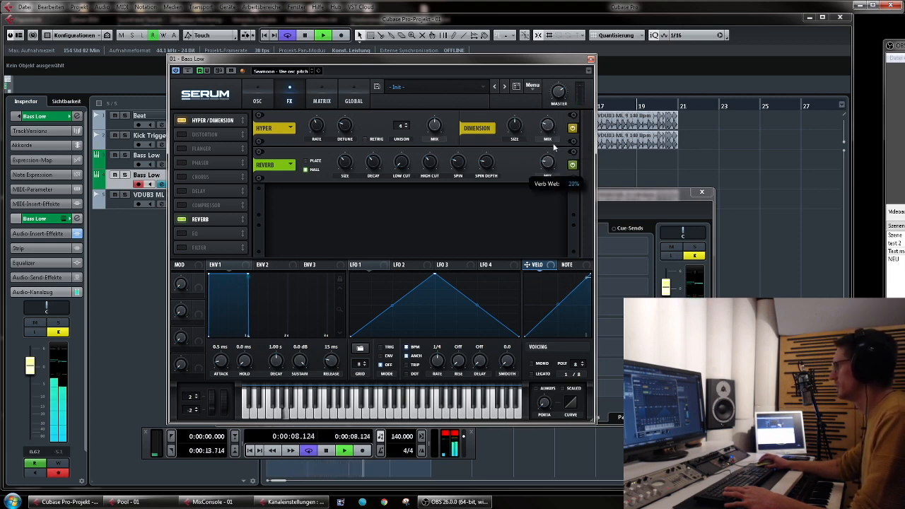
{"action": "key", "text": "space"}
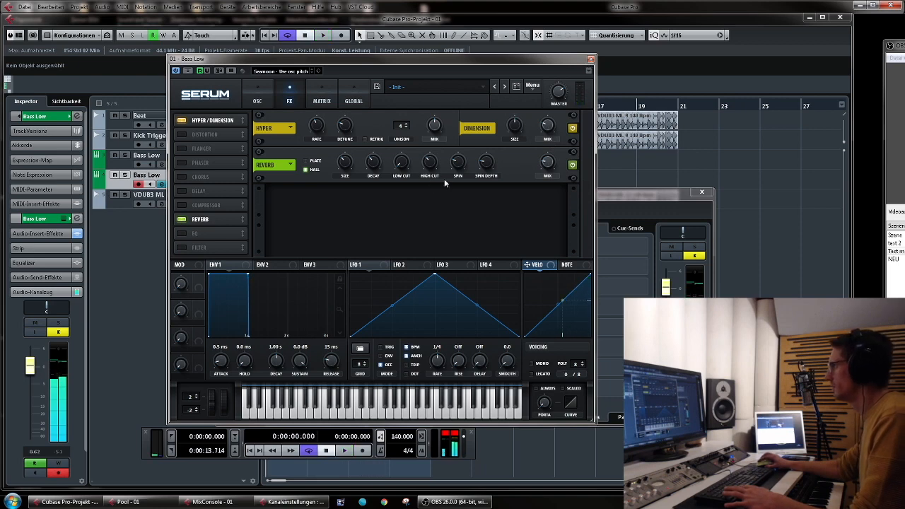
{"action": "key", "text": "space"}
{"action": "left_click", "coordinate": [591, 59]}
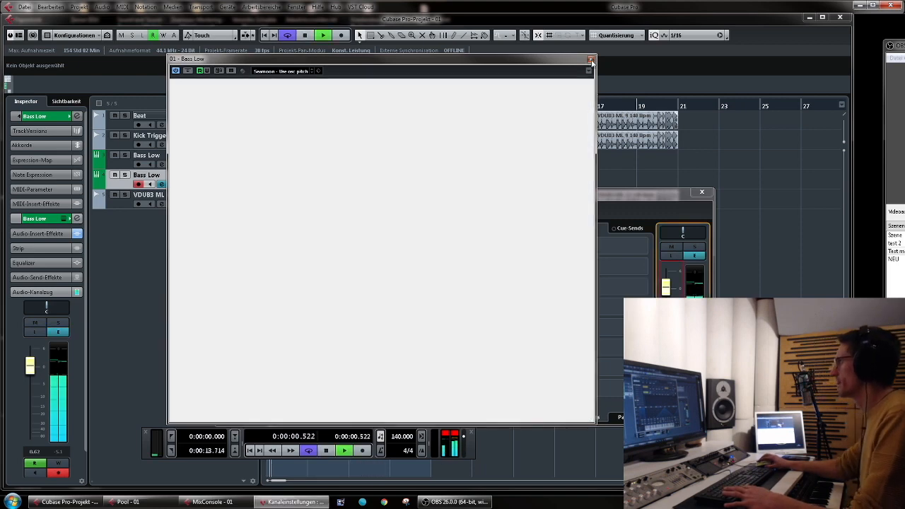
{"action": "left_click", "coordinate": [703, 195]}
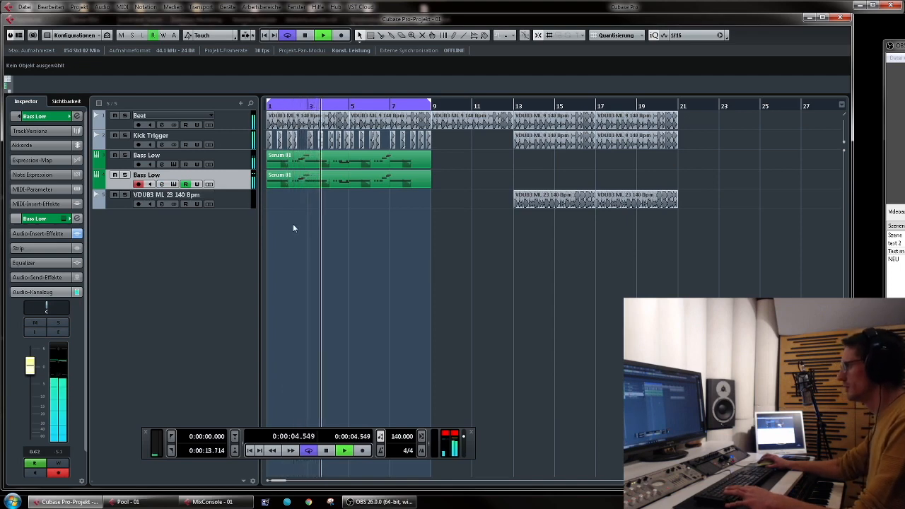
Equalize the lower Bass Low track with a -5.0 dB cut near 850 Hz and a 4.8 dB high boost at 3210 Hz.
{"action": "left_click", "coordinate": [58, 330]}
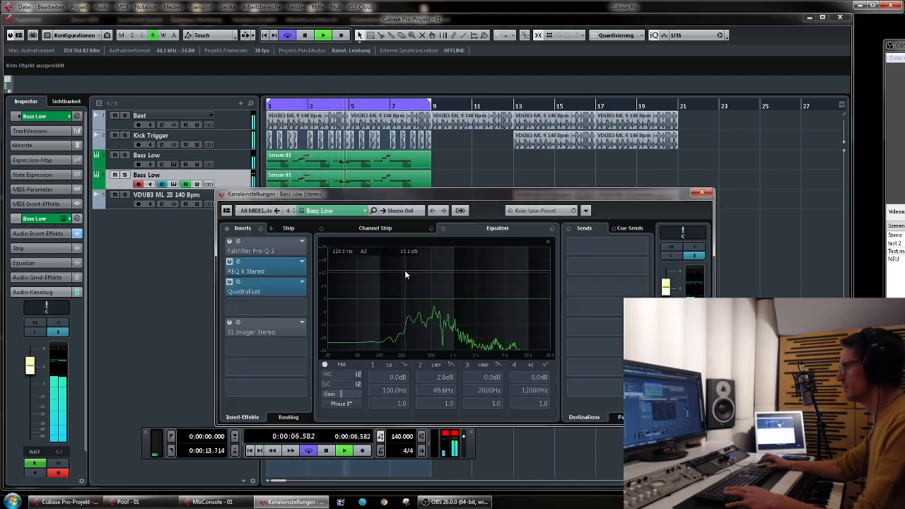
{"action": "left_click_drag", "start_coordinate": [436, 286], "coordinate": [449, 309]}
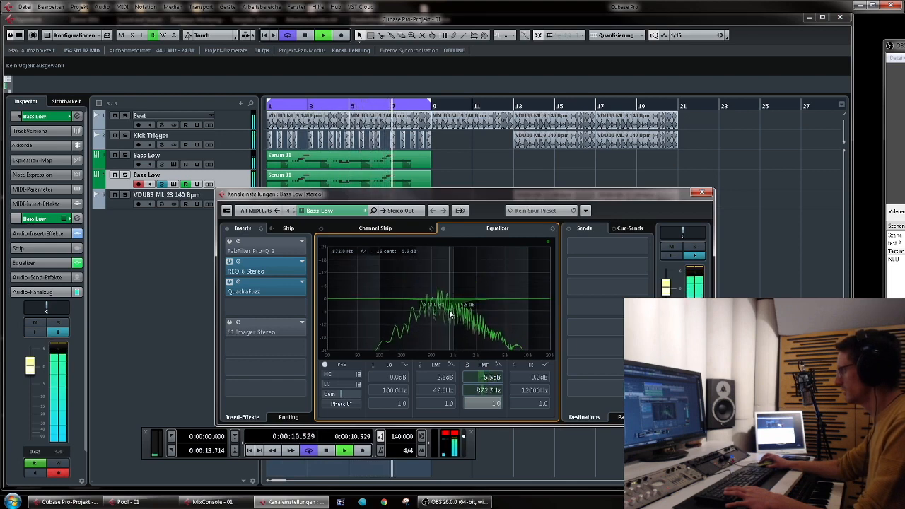
{"action": "left_click", "coordinate": [514, 366]}
{"action": "left_click_drag", "start_coordinate": [536, 295], "coordinate": [491, 283]}
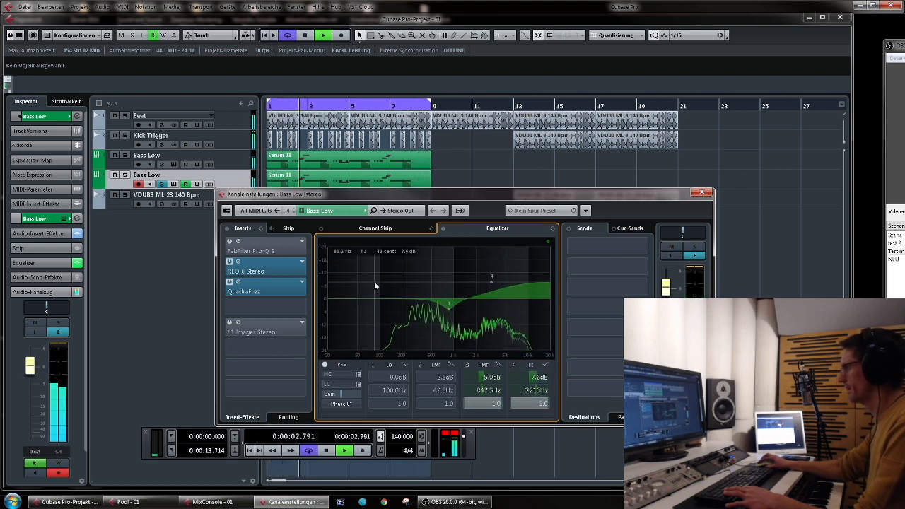
{"action": "scroll", "coordinate": [540, 380], "scroll_direction": "down", "scroll_amount": 5}
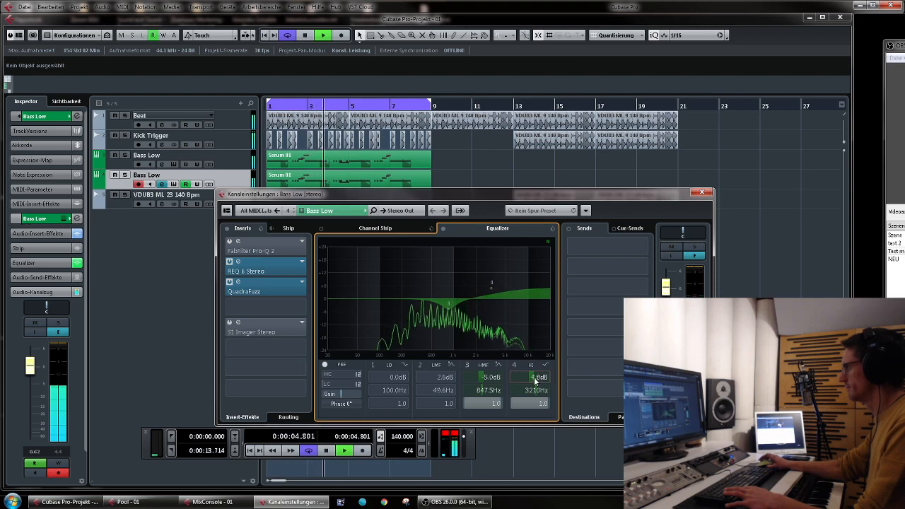
{"action": "key", "text": "space"}
{"action": "left_click", "coordinate": [701, 192]}
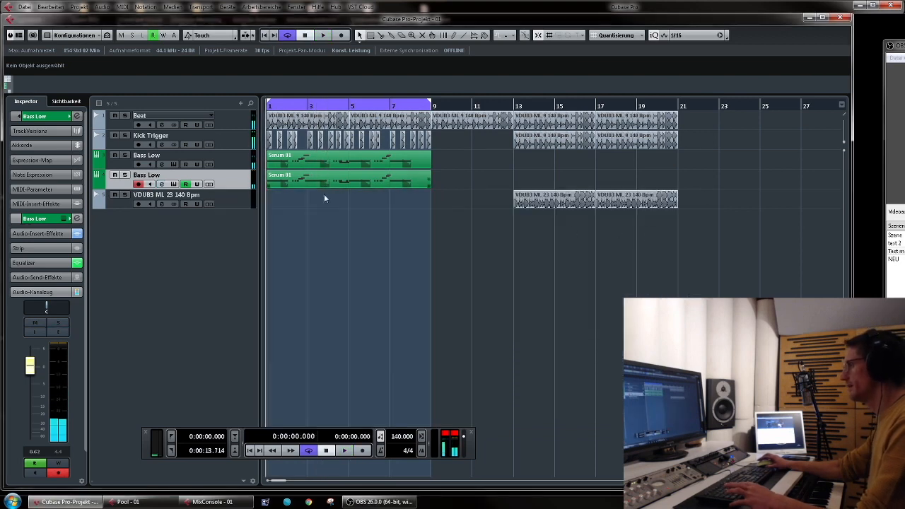
Select both Bass Low tracks and add one stereo group channel routed to Stereo Out.
{"action": "left_click", "coordinate": [239, 165]}
{"action": "left_click", "coordinate": [236, 181], "text": "shift"}
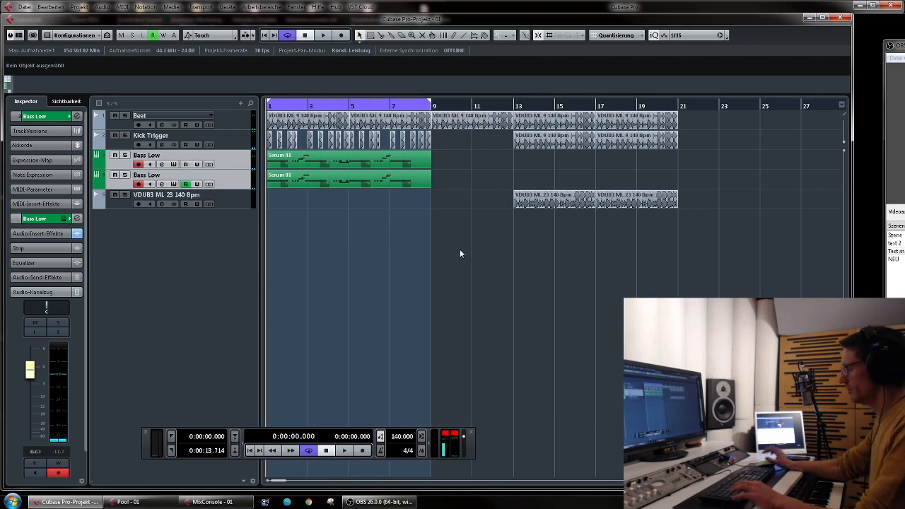
{"action": "key", "text": "ctrl+shift+g"}
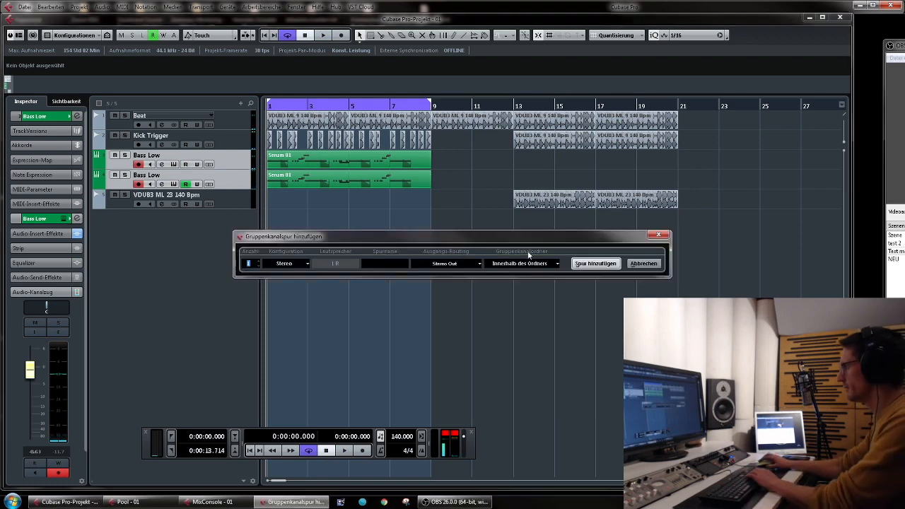
{"action": "left_click", "coordinate": [596, 264]}
Place the group track directly below the bass tracks, and rename the lower bass track Bass High and the group Bass Group.
{"action": "left_click_drag", "start_coordinate": [182, 238], "coordinate": [196, 199]}
{"action": "left_click", "coordinate": [235, 161]}
{"action": "left_click", "coordinate": [238, 177], "text": "shift"}
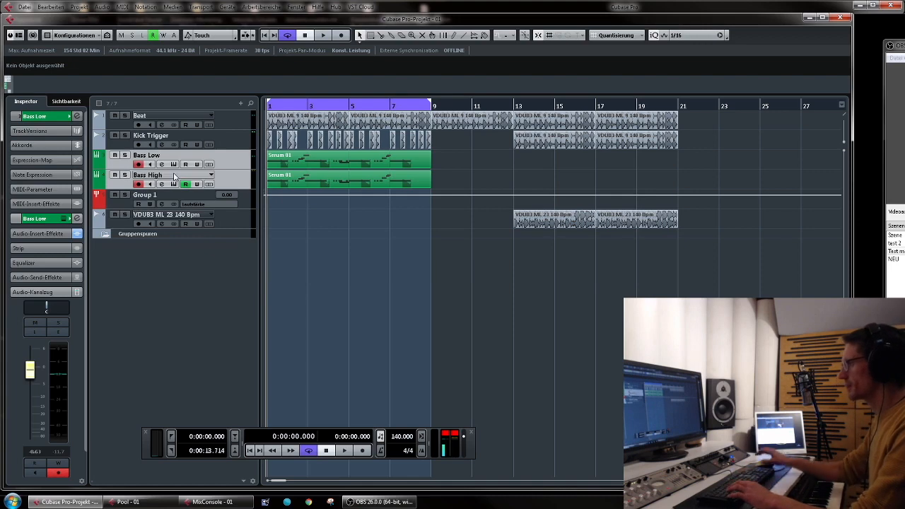
{"action": "left_click", "coordinate": [161, 198]}
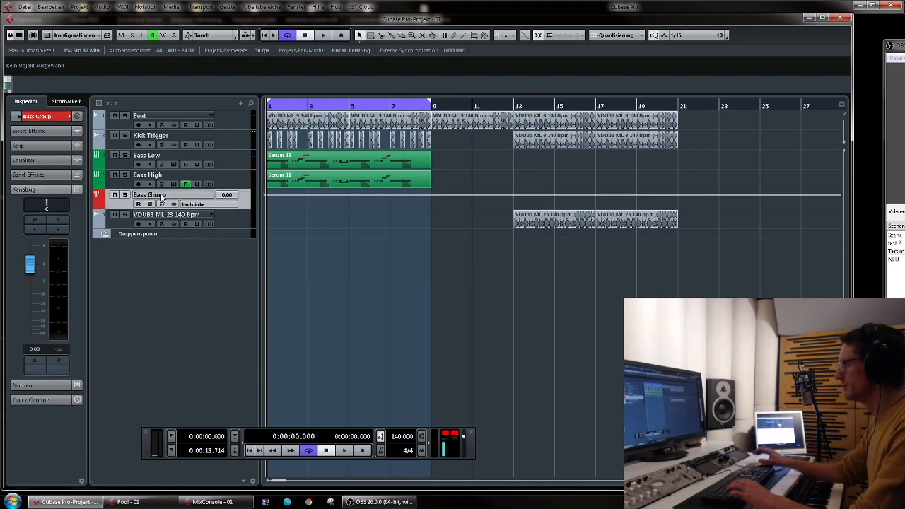
Select Bass Low and Bass High and route their outputs to Bass Group in the MixConsole.
{"action": "left_click", "coordinate": [209, 179]}
{"action": "left_click", "coordinate": [225, 156], "text": "ctrl"}
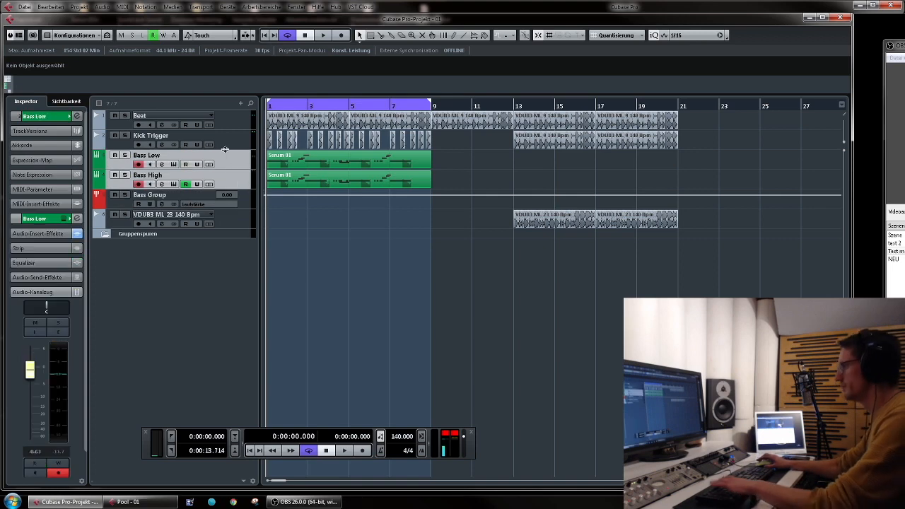
{"action": "key", "text": "F3"}
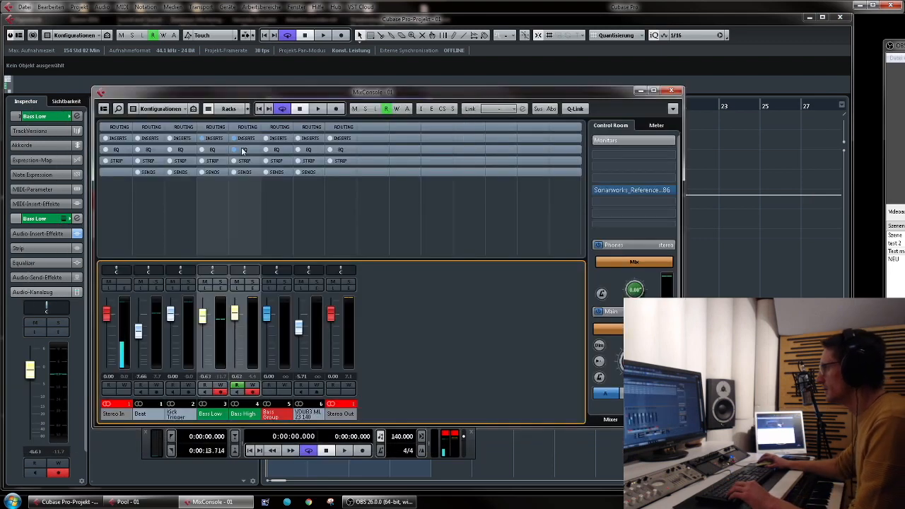
{"action": "left_click", "coordinate": [246, 138]}
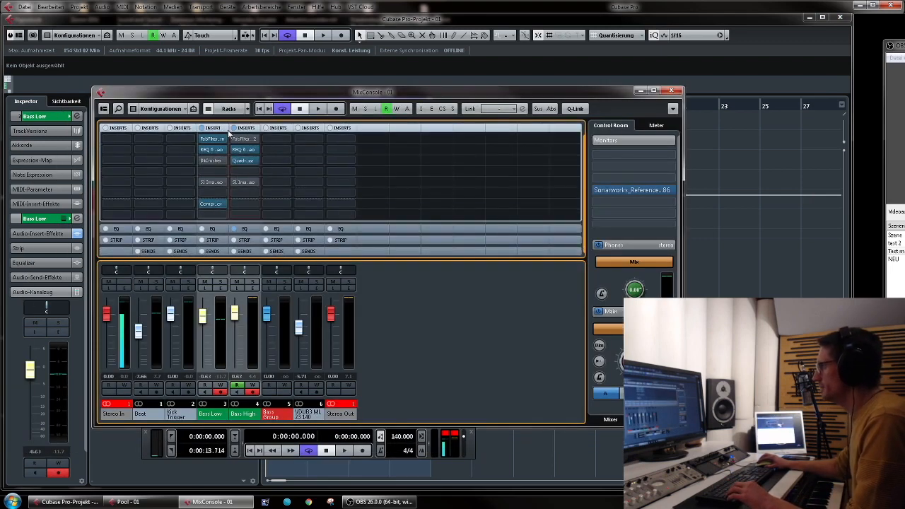
{"action": "left_click", "coordinate": [216, 129]}
{"action": "left_click", "coordinate": [247, 128]}
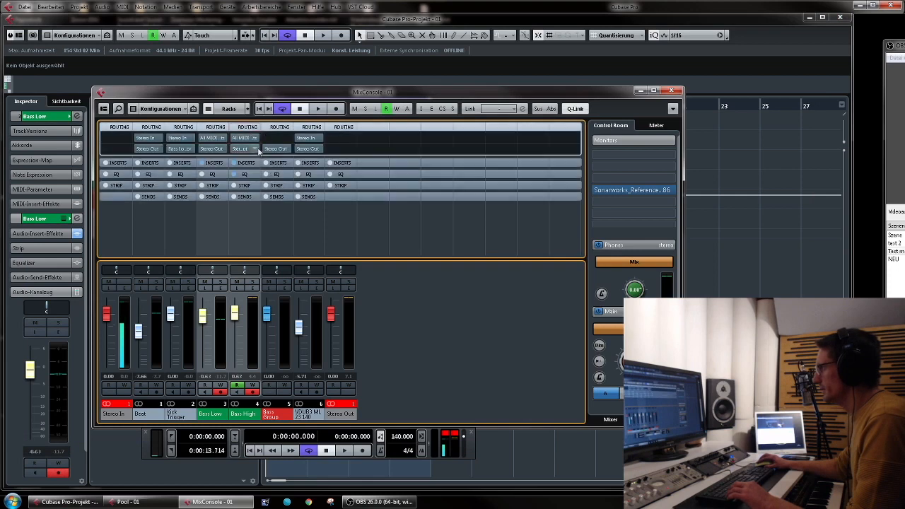
{"action": "left_click", "coordinate": [240, 148]}
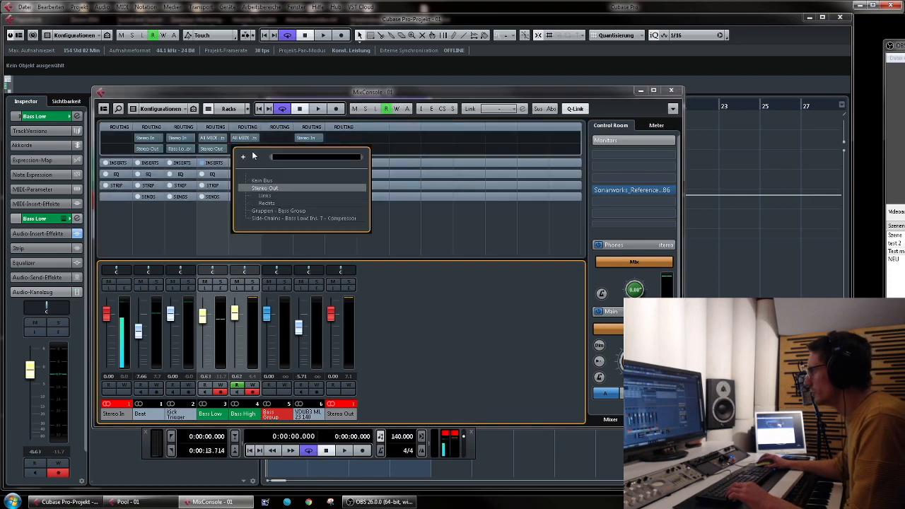
{"action": "left_click", "coordinate": [301, 212]}
{"action": "left_click", "coordinate": [674, 91]}
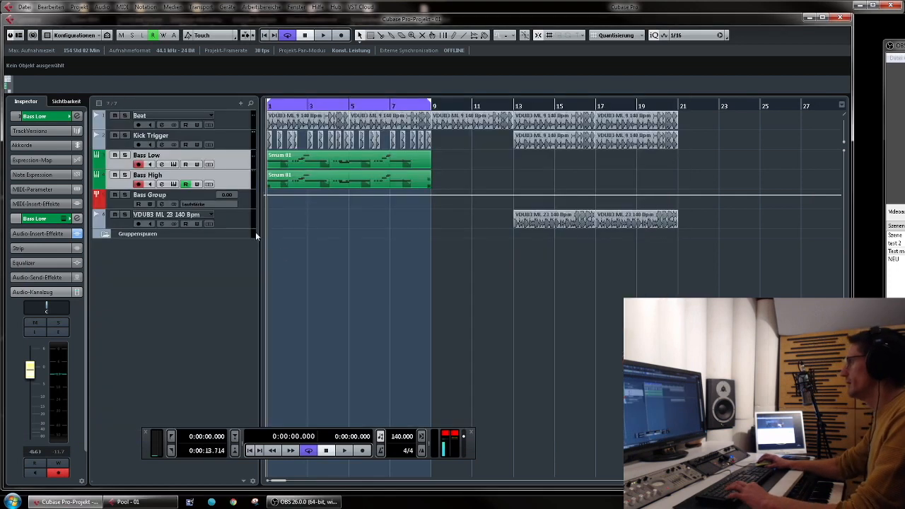
Load a Compressor in the second insert slot of the Bass Group channel.
{"action": "left_click", "coordinate": [169, 198]}
{"action": "left_click", "coordinate": [59, 230]}
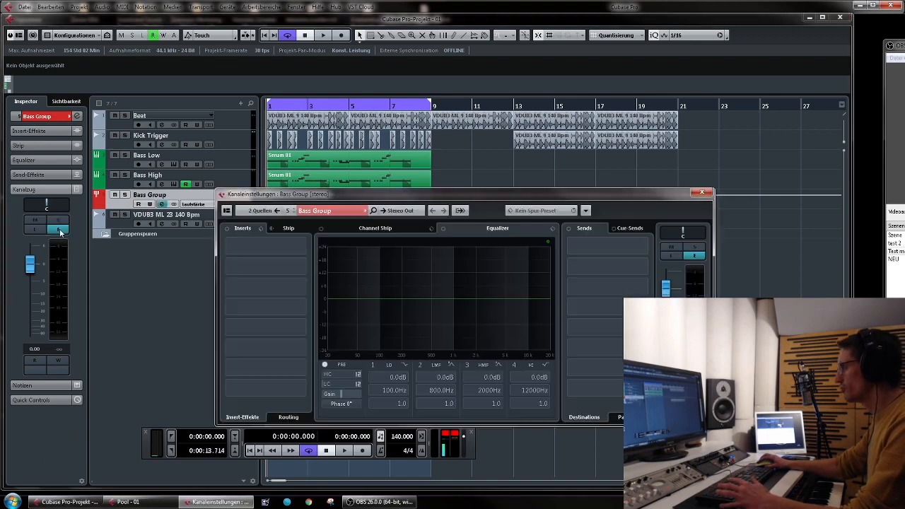
{"action": "left_click", "coordinate": [280, 263]}
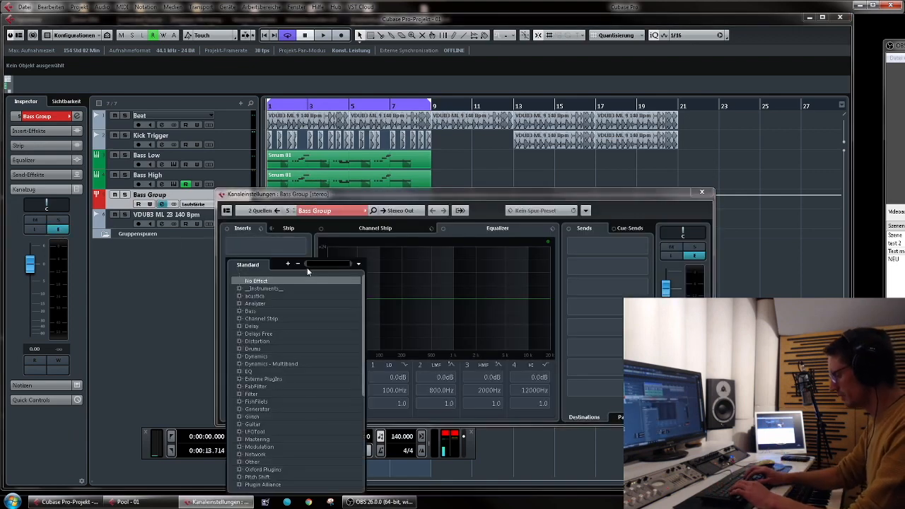
{"action": "type", "text": "comp"}
{"action": "left_click", "coordinate": [290, 371]}
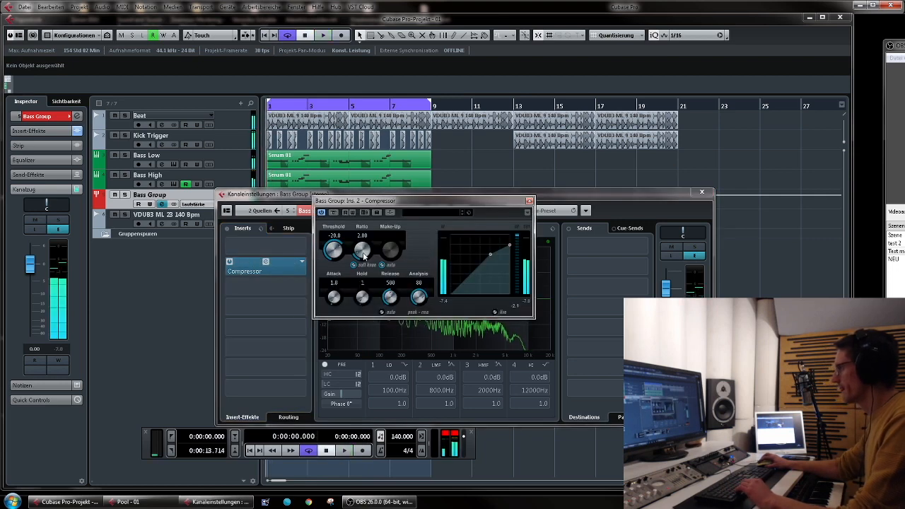
During playback, set the group compressor's threshold to -27.9, attack to 18.3, release to 228 and analysis to 55.
{"action": "key", "text": "space"}
{"action": "left_click_drag", "start_coordinate": [337, 247], "coordinate": [357, 252]}
{"action": "left_click_drag", "start_coordinate": [335, 297], "coordinate": [355, 323]}
{"action": "left_click_drag", "start_coordinate": [389, 297], "coordinate": [436, 294]}
{"action": "key", "text": "space"}
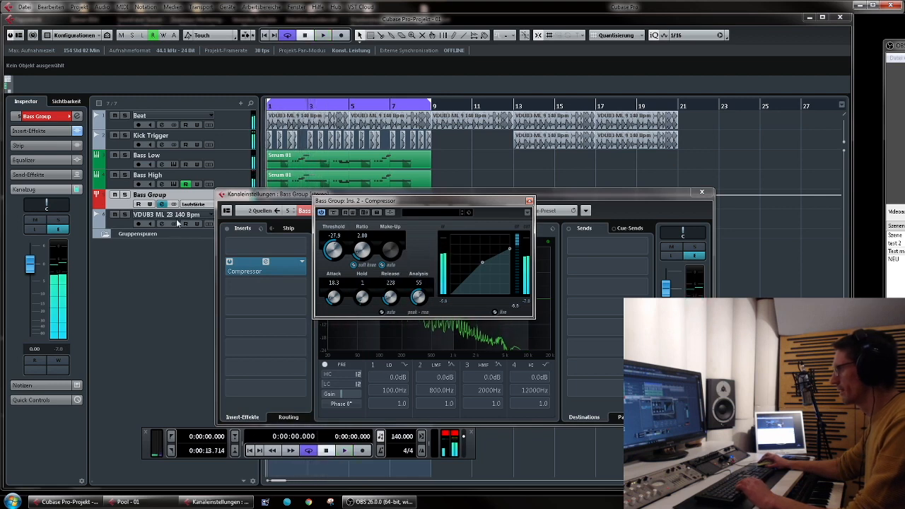
Adjust the Dimension mix in Bass High's Serum effects to about 64% during playback, and close Serum.
{"action": "left_click", "coordinate": [168, 177]}
{"action": "left_click", "coordinate": [161, 184]}
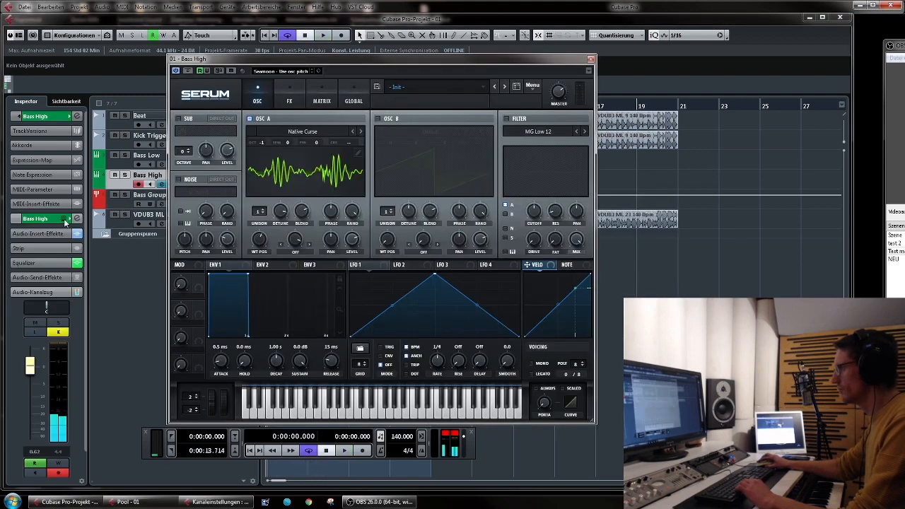
{"action": "left_click", "coordinate": [323, 99]}
{"action": "left_click", "coordinate": [289, 100]}
{"action": "key", "text": "space"}
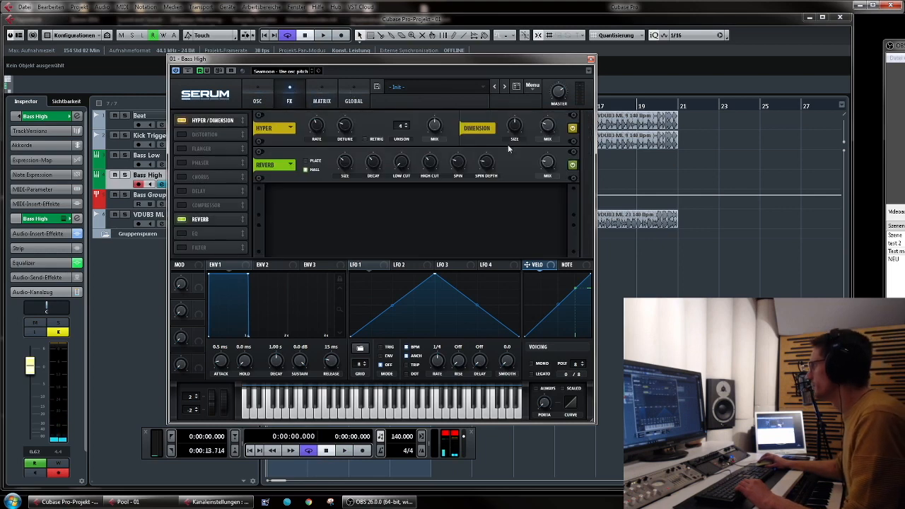
{"action": "left_click_drag", "start_coordinate": [548, 134], "coordinate": [559, 200]}
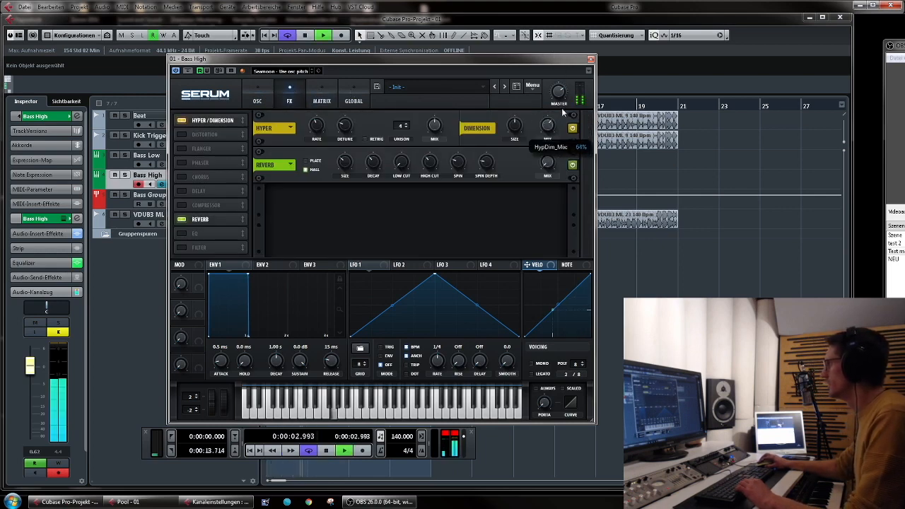
{"action": "left_click", "coordinate": [591, 59]}
Readjust the group compressor's threshold, attack and ratio, switch its soft knee and auto make-up settings, and audition the result.
{"action": "left_click_drag", "start_coordinate": [340, 251], "coordinate": [358, 240]}
{"action": "left_click_drag", "start_coordinate": [336, 298], "coordinate": [352, 332]}
{"action": "left_click_drag", "start_coordinate": [362, 249], "coordinate": [386, 268]}
{"action": "left_click", "coordinate": [353, 265]}
{"action": "left_click", "coordinate": [382, 265]}
{"action": "key", "text": "space"}
{"action": "left_click", "coordinate": [529, 200]}
{"action": "key", "text": "space"}
{"action": "key", "text": "space"}
Equalize Bass Group with a 0.9 dB low band at 515.3 Hz and a -3.3 dB cut at 660.8 Hz during playback.
{"action": "left_click", "coordinate": [173, 198]}
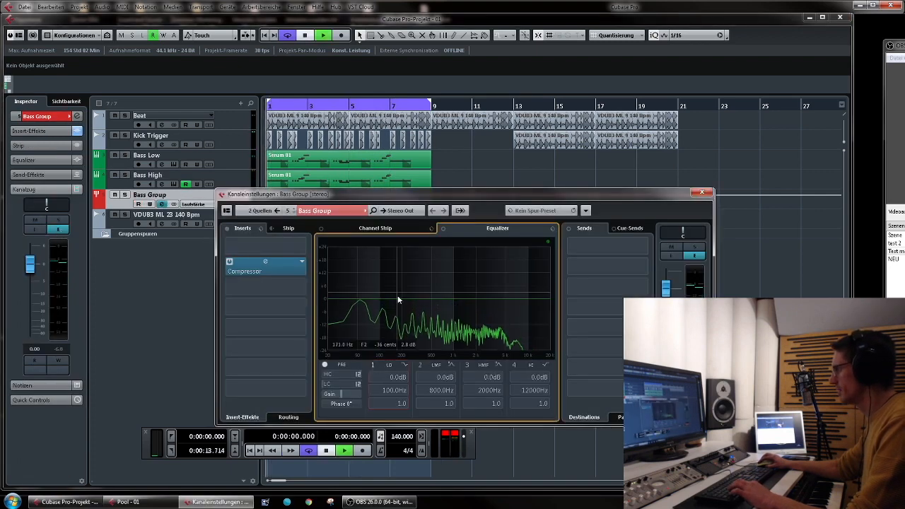
{"action": "left_click", "coordinate": [372, 365]}
{"action": "key", "text": "space"}
{"action": "left_click_drag", "start_coordinate": [382, 304], "coordinate": [440, 303]}
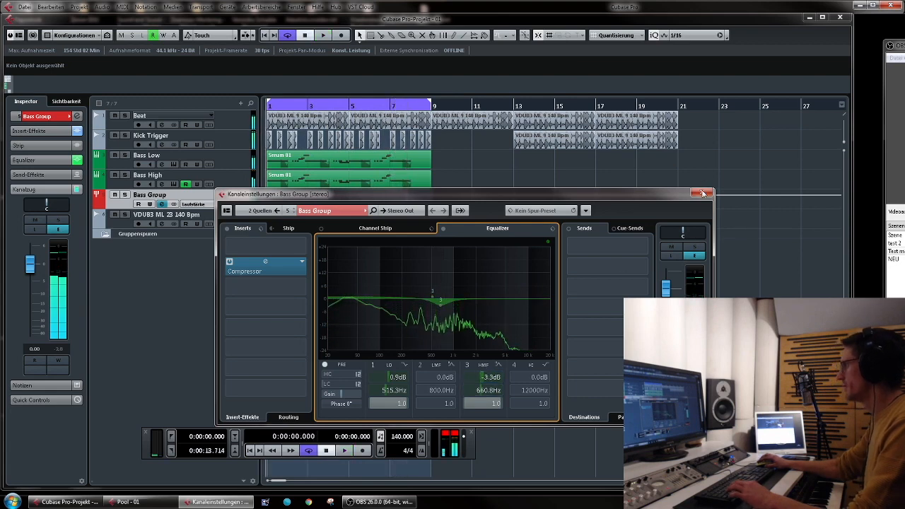
{"action": "key", "text": "space"}
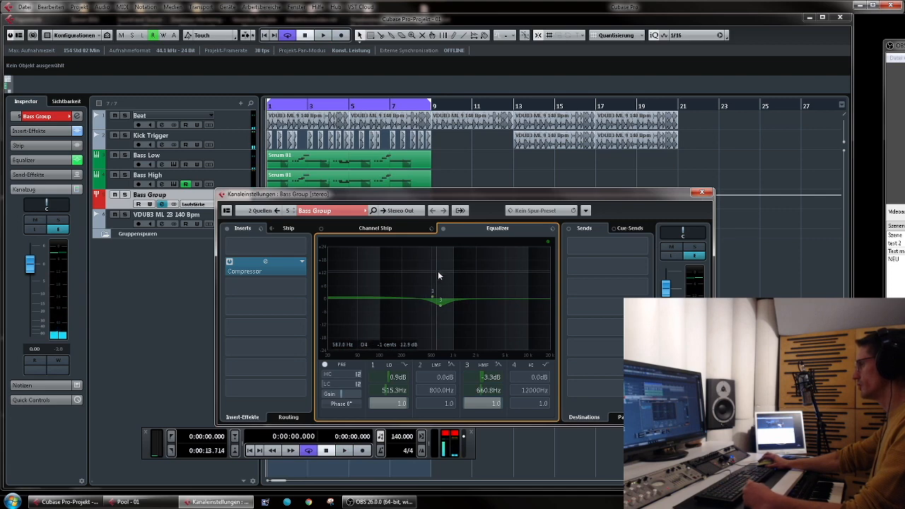
Play the loop to check the Bass Group equalization against its spectrum, and close the channel settings.
{"action": "left_click_drag", "start_coordinate": [409, 202], "coordinate": [417, 221]}
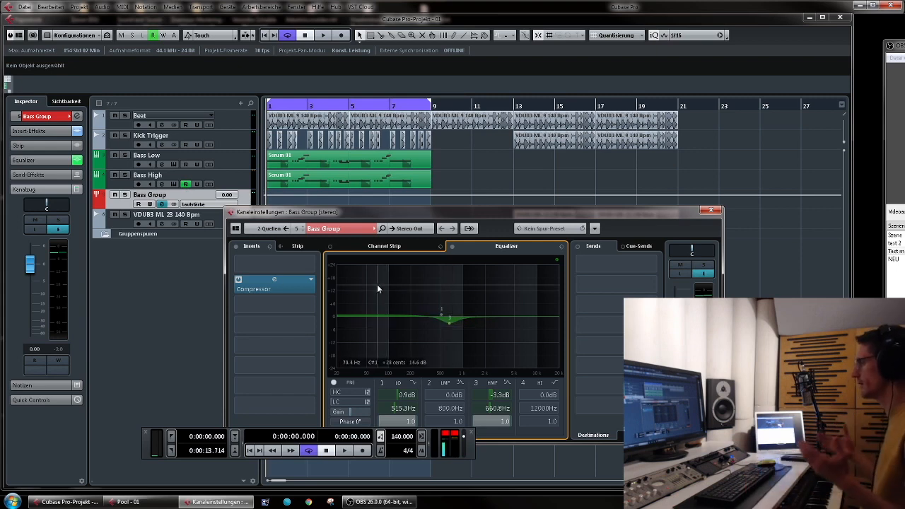
{"action": "key", "text": "space"}
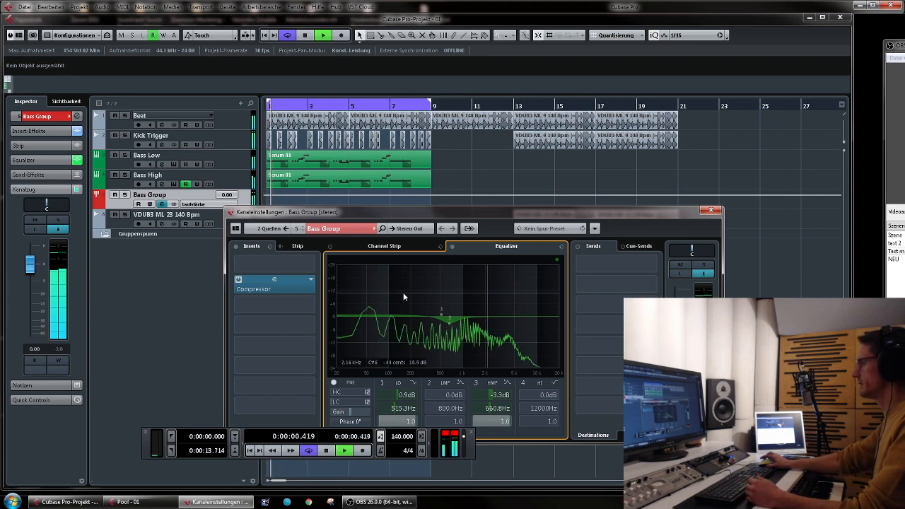
{"action": "left_click", "coordinate": [713, 211]}
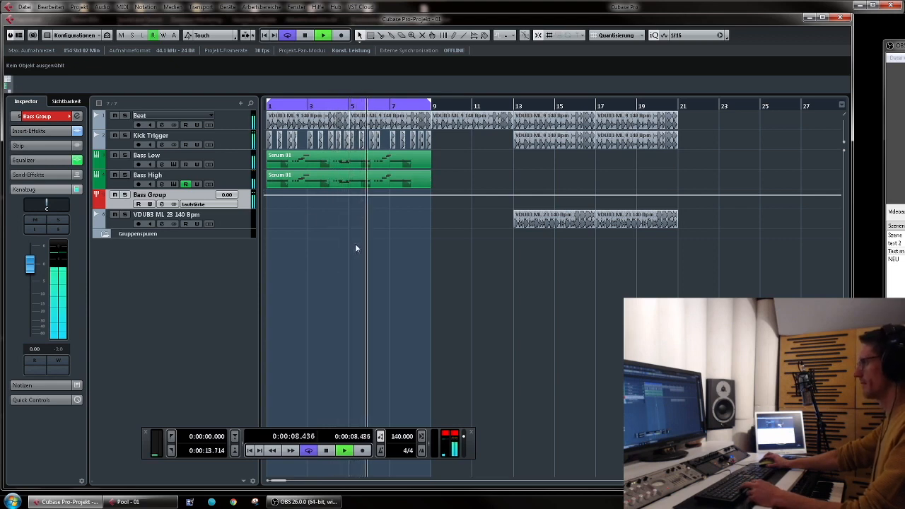
Stop playback, duplicate the Bass High track with its Serum part, and mute the part on the original Bass High track.
{"action": "key", "text": "space"}
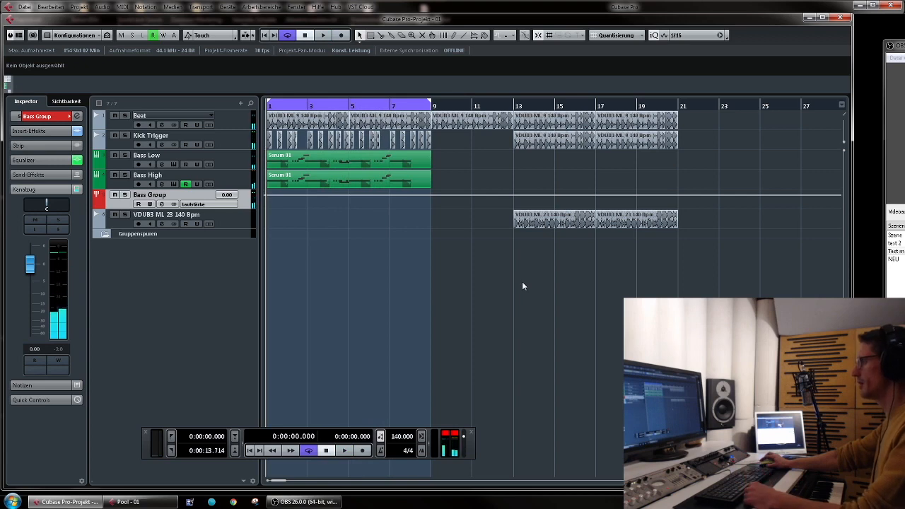
{"action": "right_click", "coordinate": [223, 180]}
{"action": "left_click", "coordinate": [312, 209]}
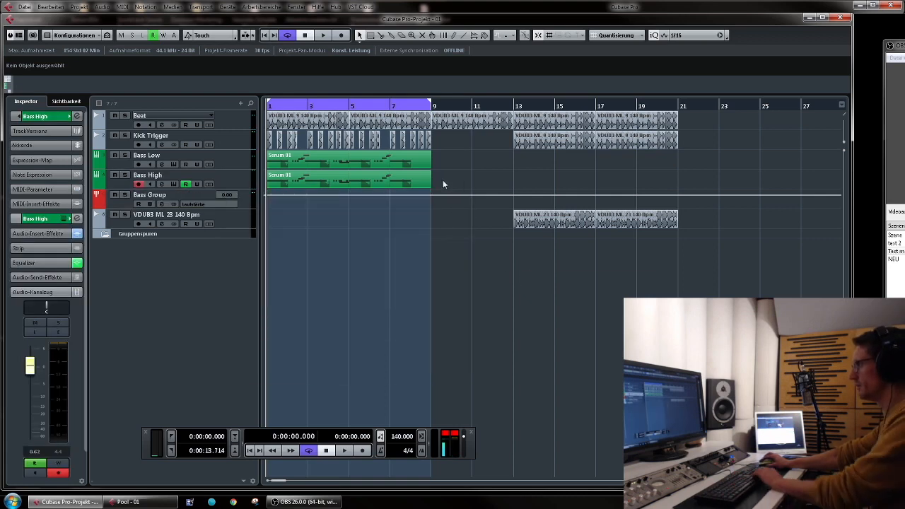
{"action": "left_click_drag", "start_coordinate": [464, 188], "coordinate": [269, 181]}
{"action": "key", "text": "shift+m"}
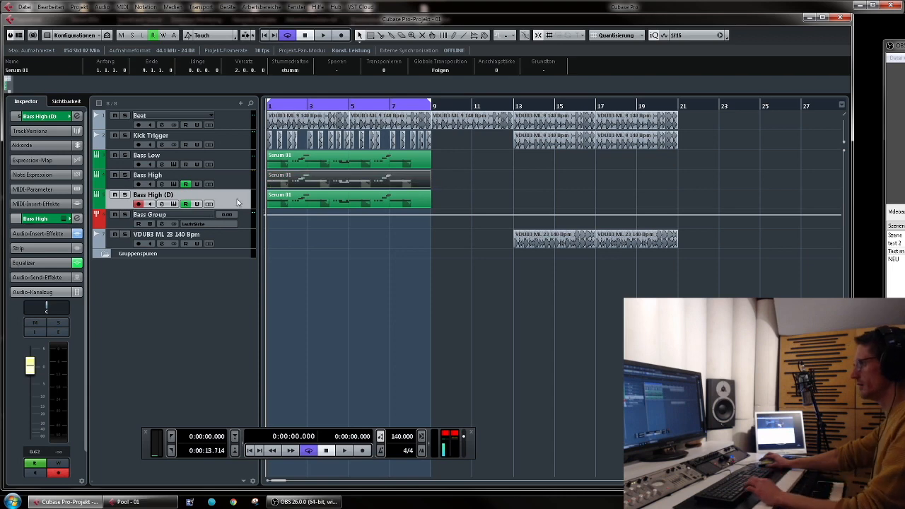
Check the duplicated Bass High track's Serum instrument, inserts and channel equalizer, and close their windows.
{"action": "left_click", "coordinate": [174, 204]}
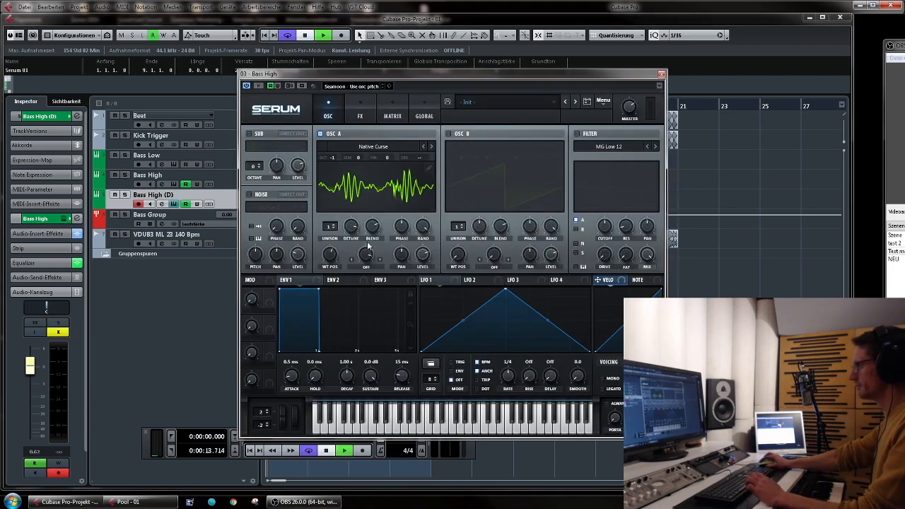
{"action": "key", "text": "space"}
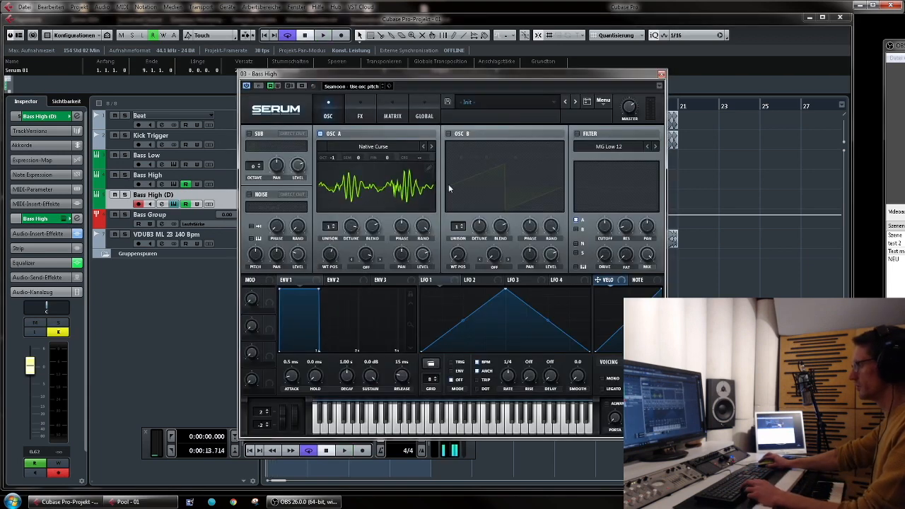
{"action": "left_click", "coordinate": [661, 73]}
{"action": "left_click", "coordinate": [61, 218]}
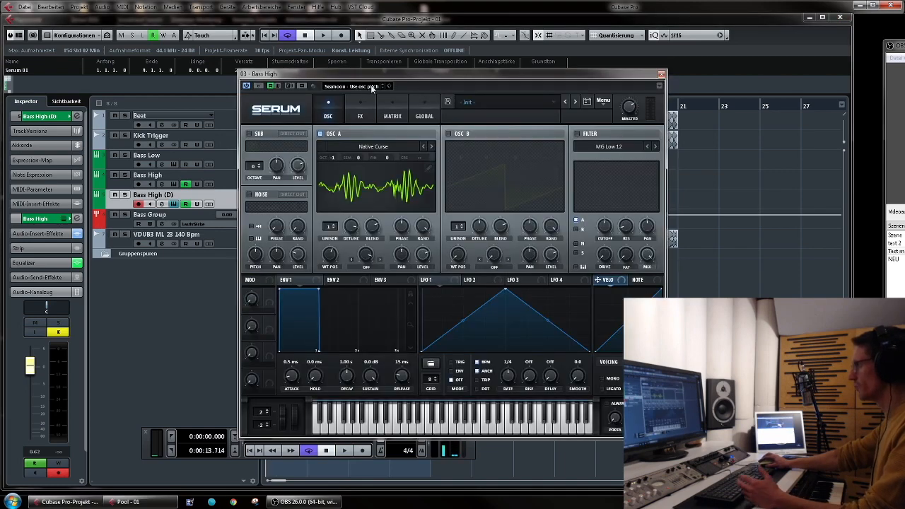
{"action": "left_click", "coordinate": [661, 74]}
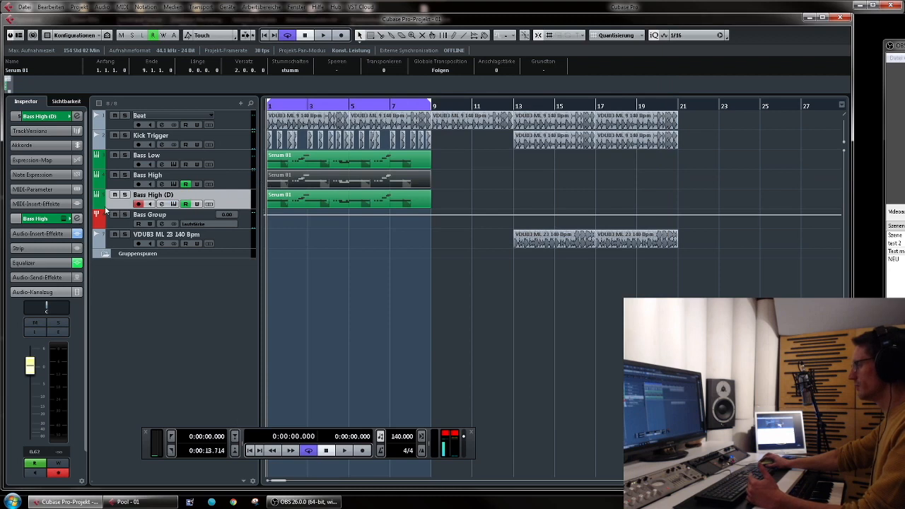
{"action": "left_click", "coordinate": [161, 204]}
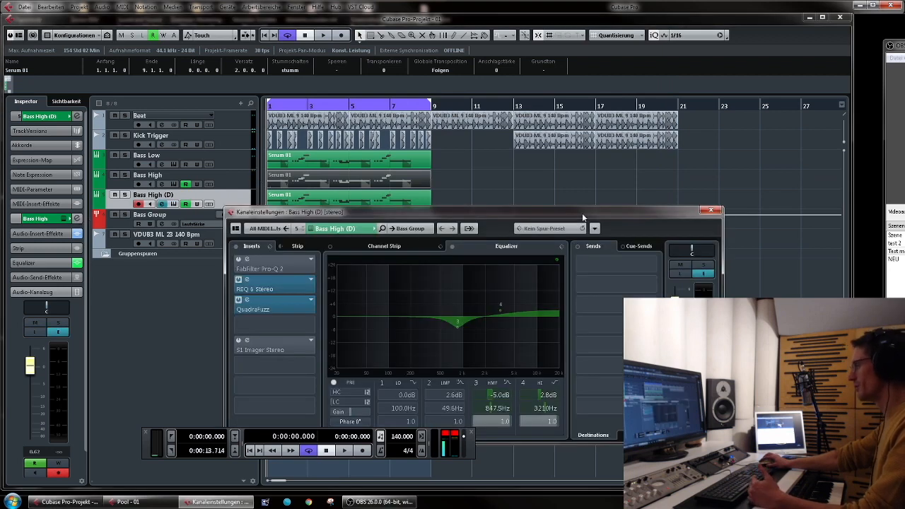
{"action": "left_click", "coordinate": [711, 211]}
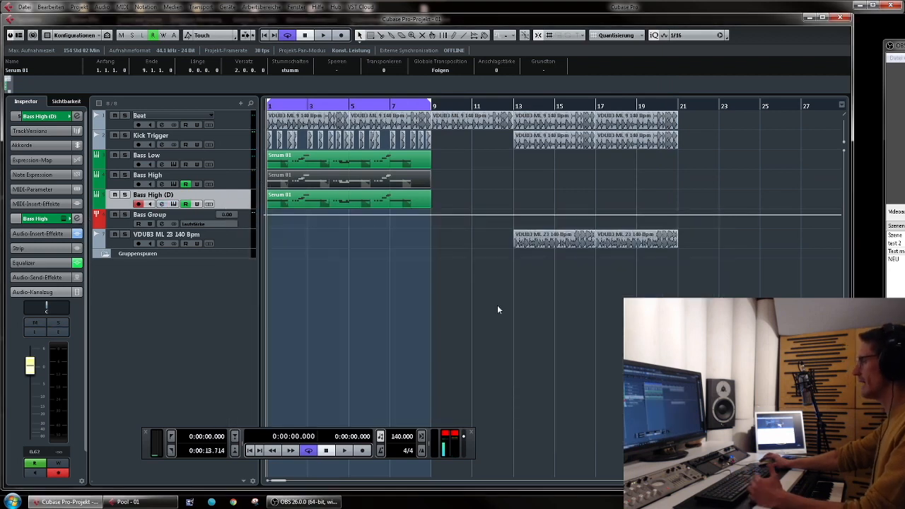
{"action": "left_click", "coordinate": [330, 210]}
{"action": "left_click", "coordinate": [236, 157]}
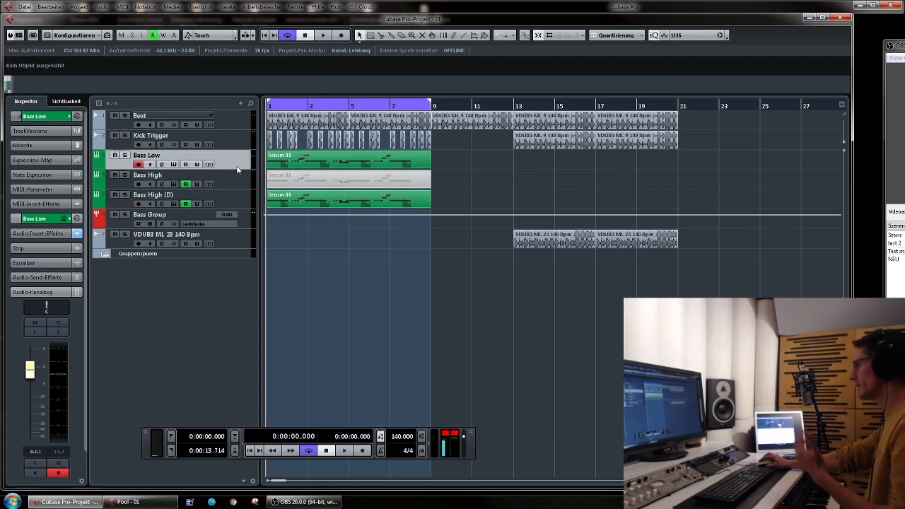
{"action": "left_click", "coordinate": [77, 219]}
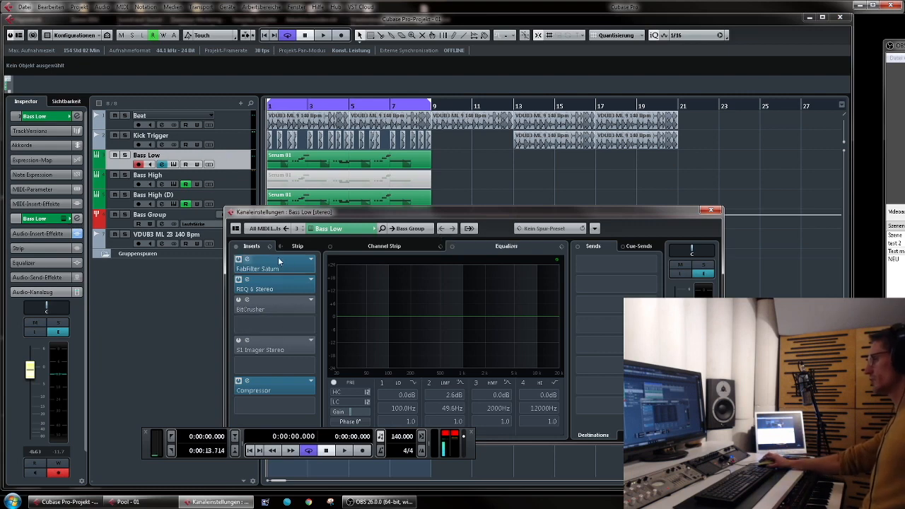
{"action": "left_click", "coordinate": [278, 283]}
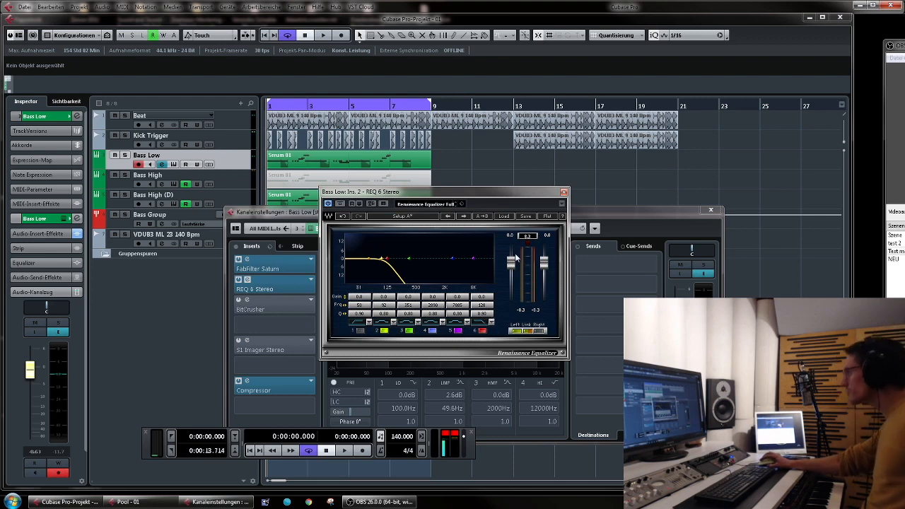
{"action": "left_click", "coordinate": [564, 192]}
{"action": "left_click", "coordinate": [711, 210]}
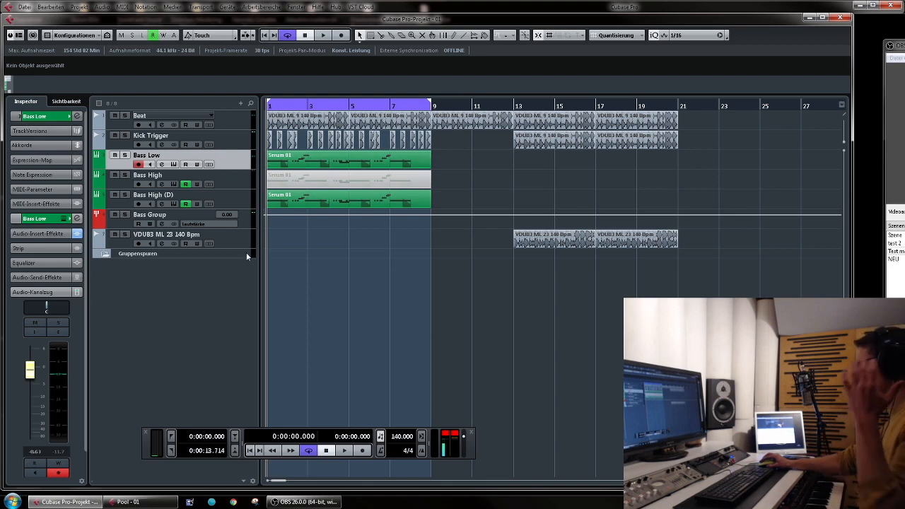
Mute the Serum part on Bass High (D) and unmute the part on the original Bass High track.
{"action": "left_click", "coordinate": [225, 198]}
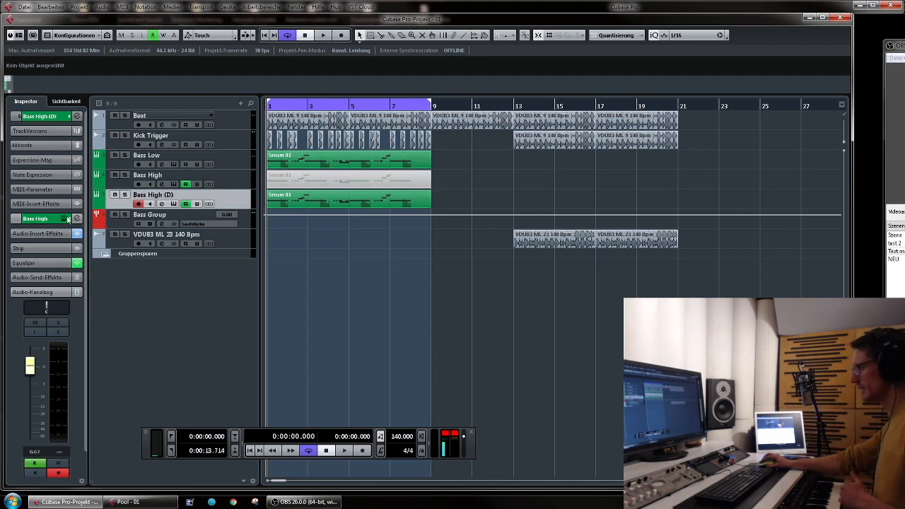
{"action": "left_click_drag", "start_coordinate": [457, 198], "coordinate": [269, 196]}
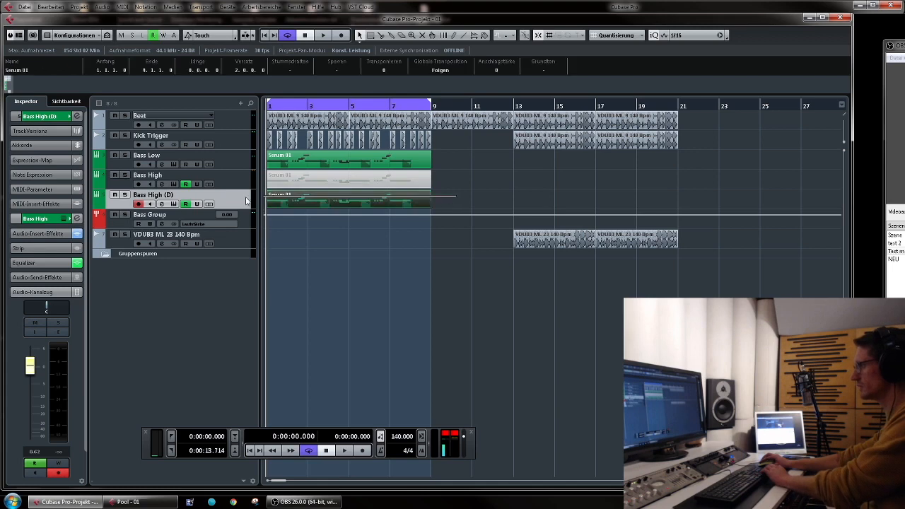
{"action": "key", "text": "shift+m"}
{"action": "left_click", "coordinate": [321, 184]}
{"action": "key", "text": "shift+u"}
During playback, try the OOH_YAH_OO wavetable with a shifted position in Bass High's Serum oscillator A, and switch to SAM_Speaks.
{"action": "key", "text": "space"}
{"action": "left_click", "coordinate": [222, 175]}
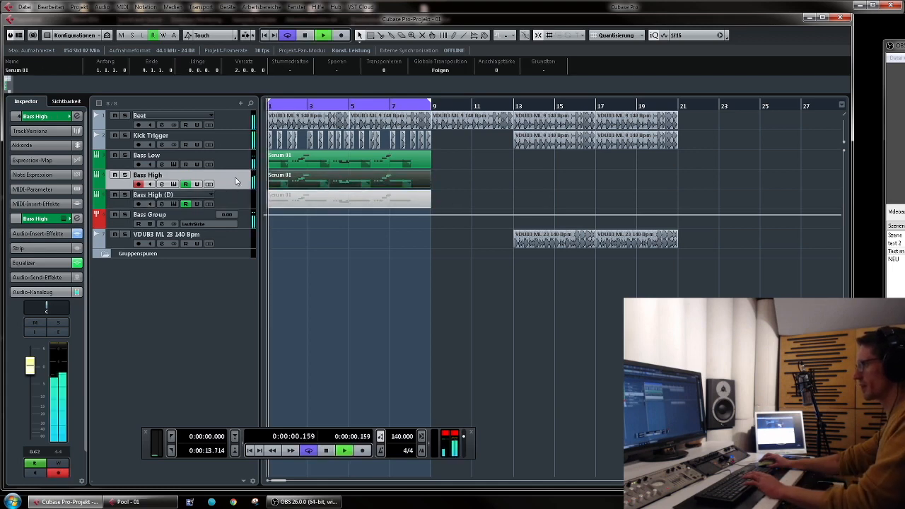
{"action": "left_click", "coordinate": [63, 219]}
{"action": "left_click", "coordinate": [358, 132]}
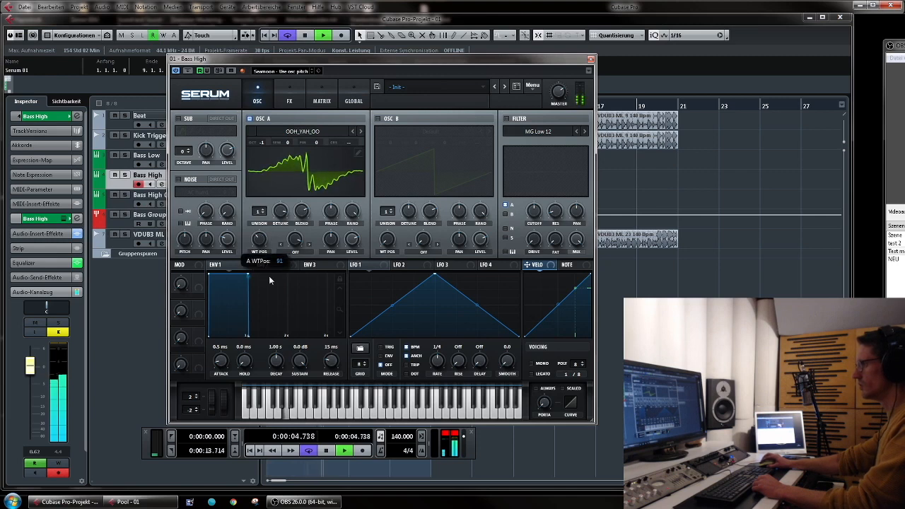
{"action": "left_click_drag", "start_coordinate": [268, 276], "coordinate": [303, 267]}
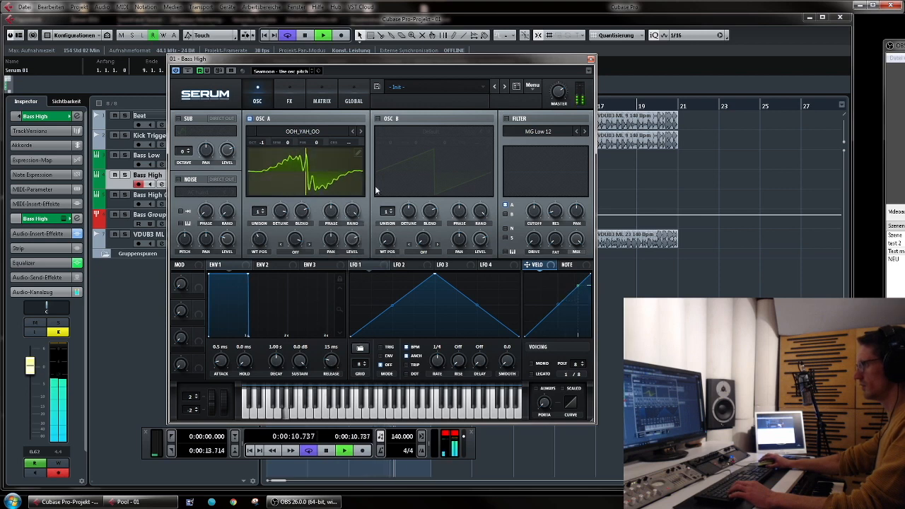
{"action": "left_click", "coordinate": [361, 132]}
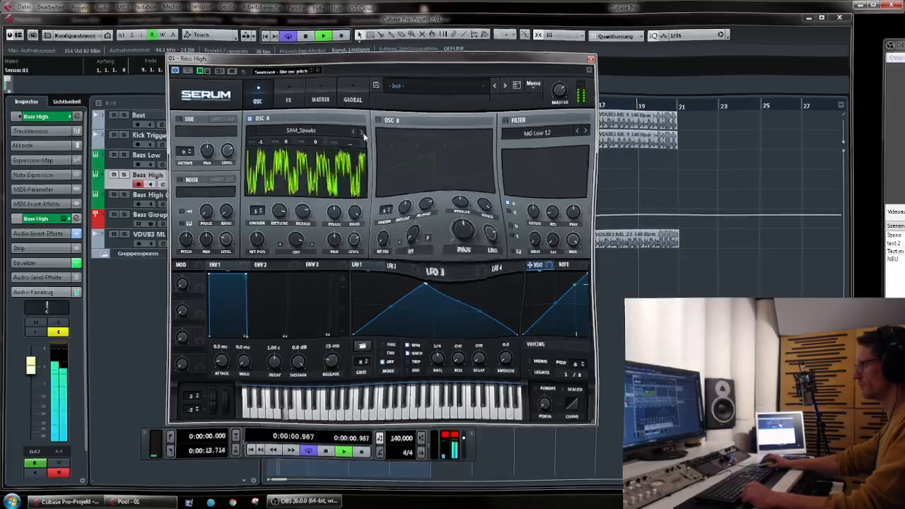